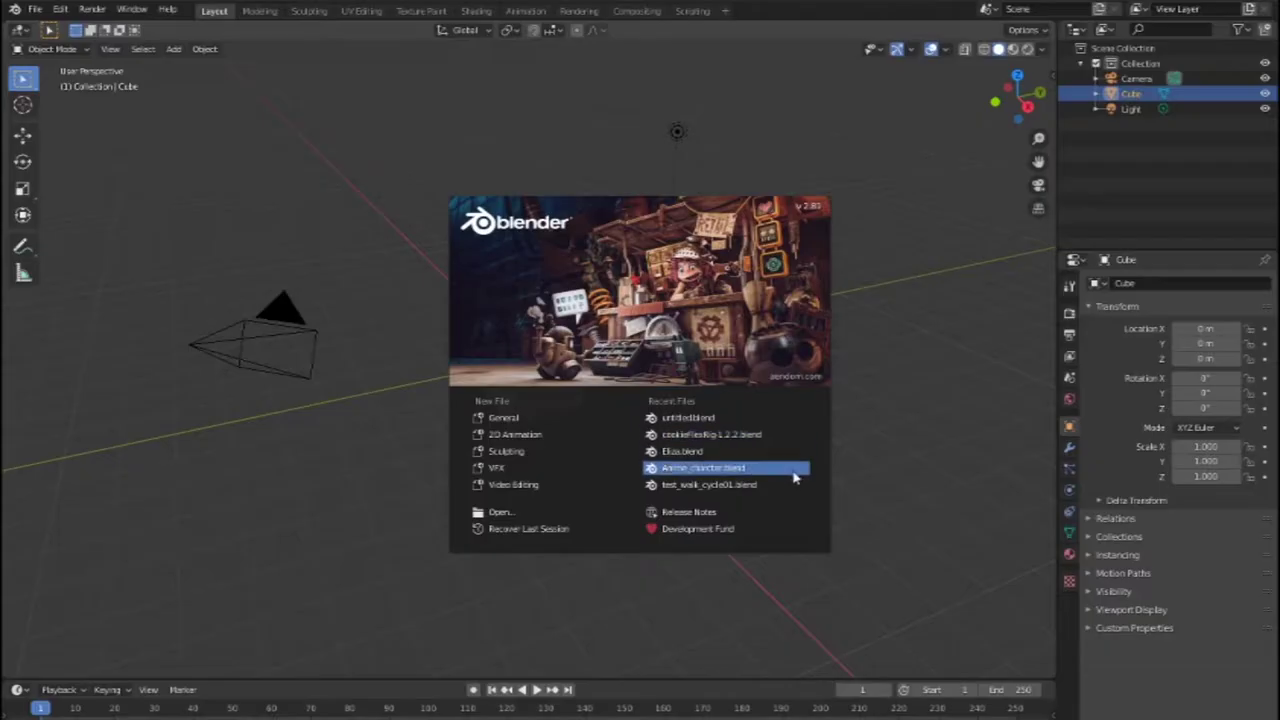
Step: Close the startup splash to reveal the default cube, camera and light
{"action": "left_click", "coordinate": [910, 442]}
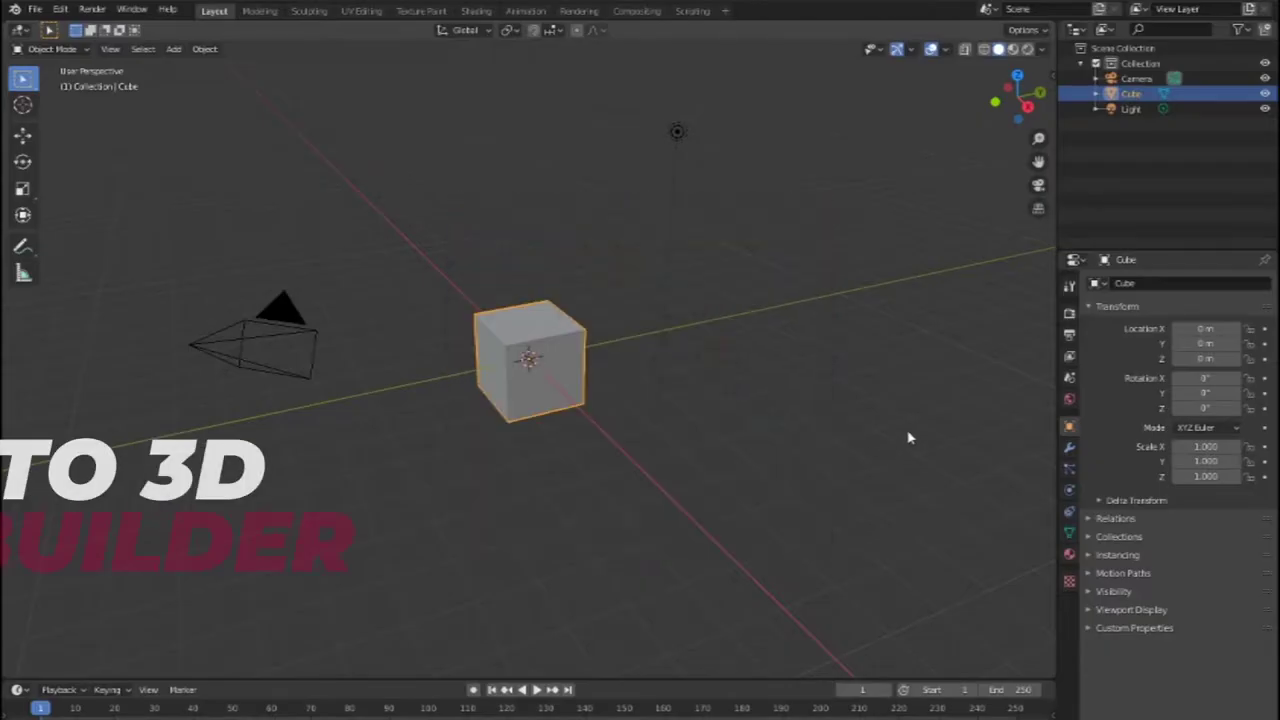
Step: Select all and delete the default cube, camera and light, then orbit the empty view
{"action": "key", "text": "a"}
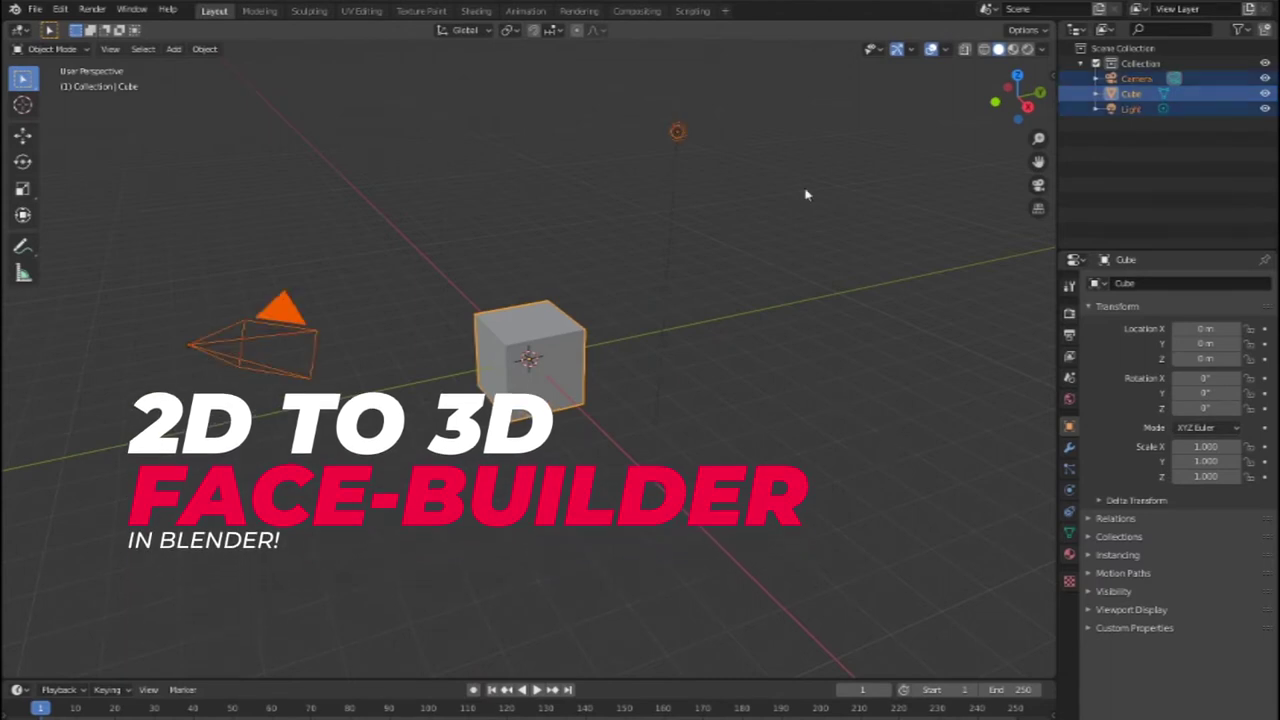
{"action": "key", "text": "Delete"}
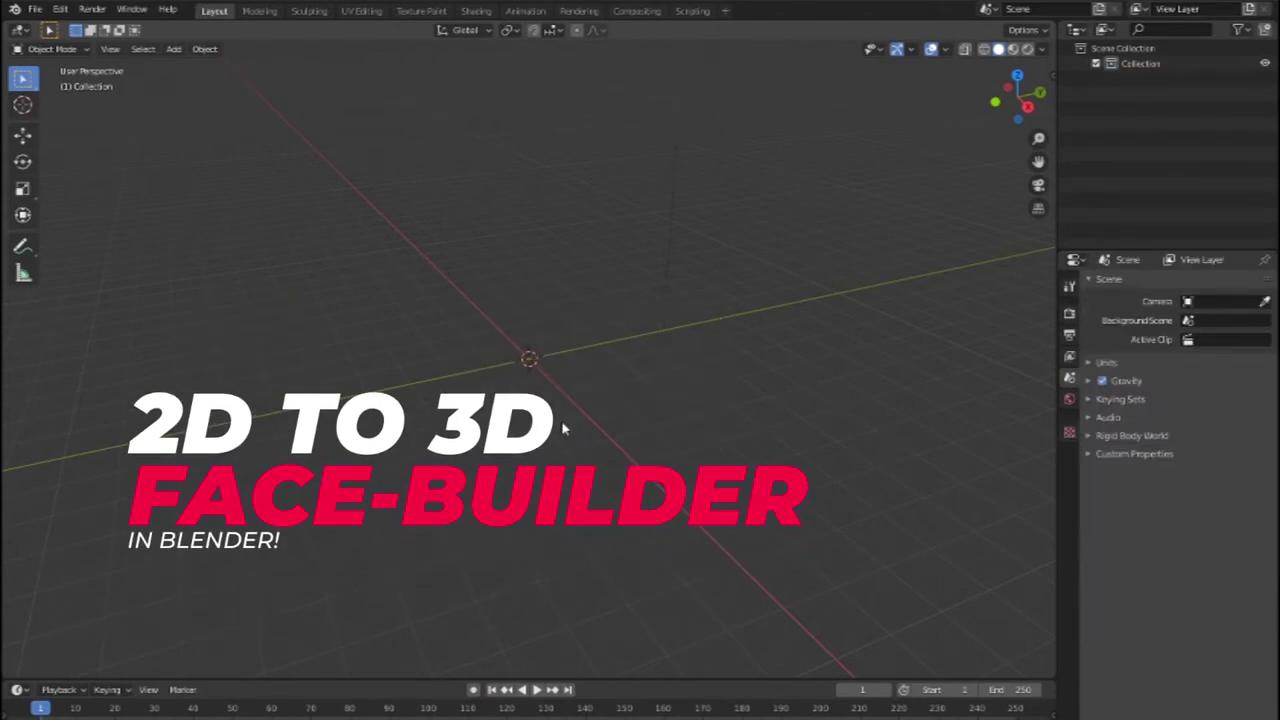
{"action": "mouse_move", "coordinate": [569, 400]}
{"action": "middle_mouse_down"}
{"action": "mouse_move", "coordinate": [566, 418]}
{"action": "mouse_move", "coordinate": [586, 394]}
{"action": "mouse_move", "coordinate": [606, 397]}
{"action": "middle_mouse_up"}
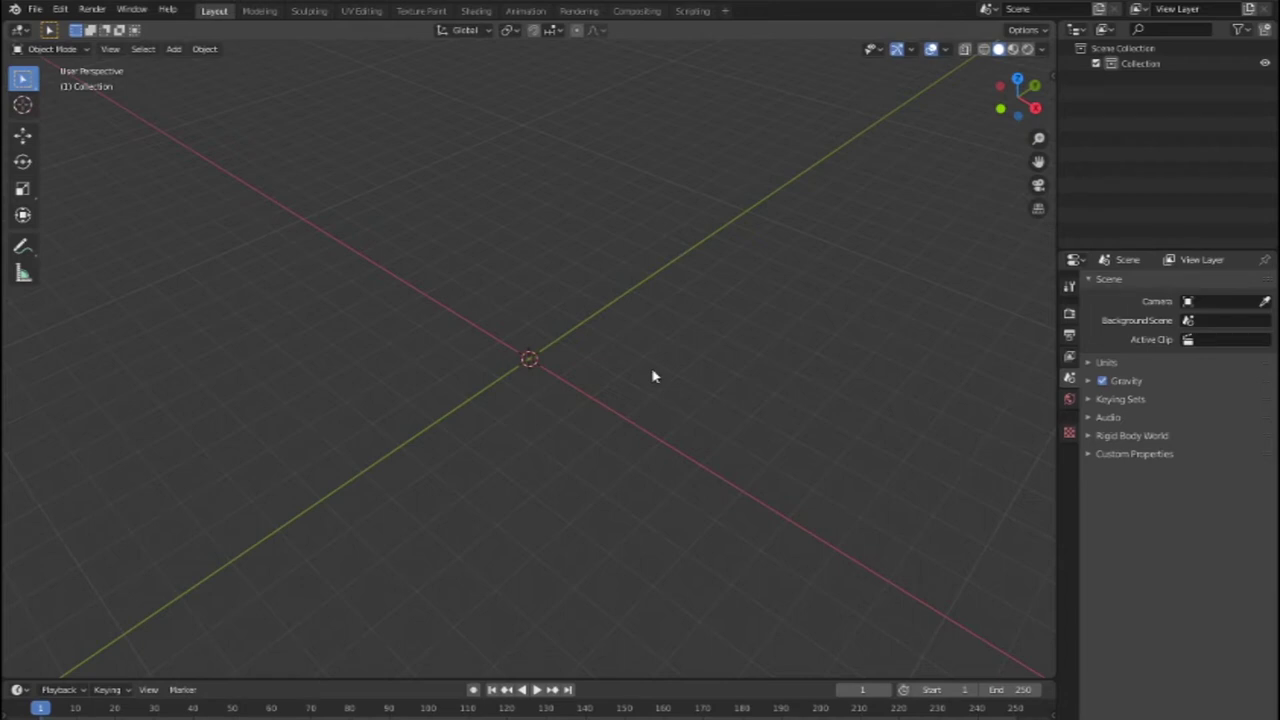
Step: Install keentools_2.1.1_facebuilder_for_blender.zip from E:\bl plugin through Preferences > Add-ons
{"action": "left_click", "coordinate": [60, 9]}
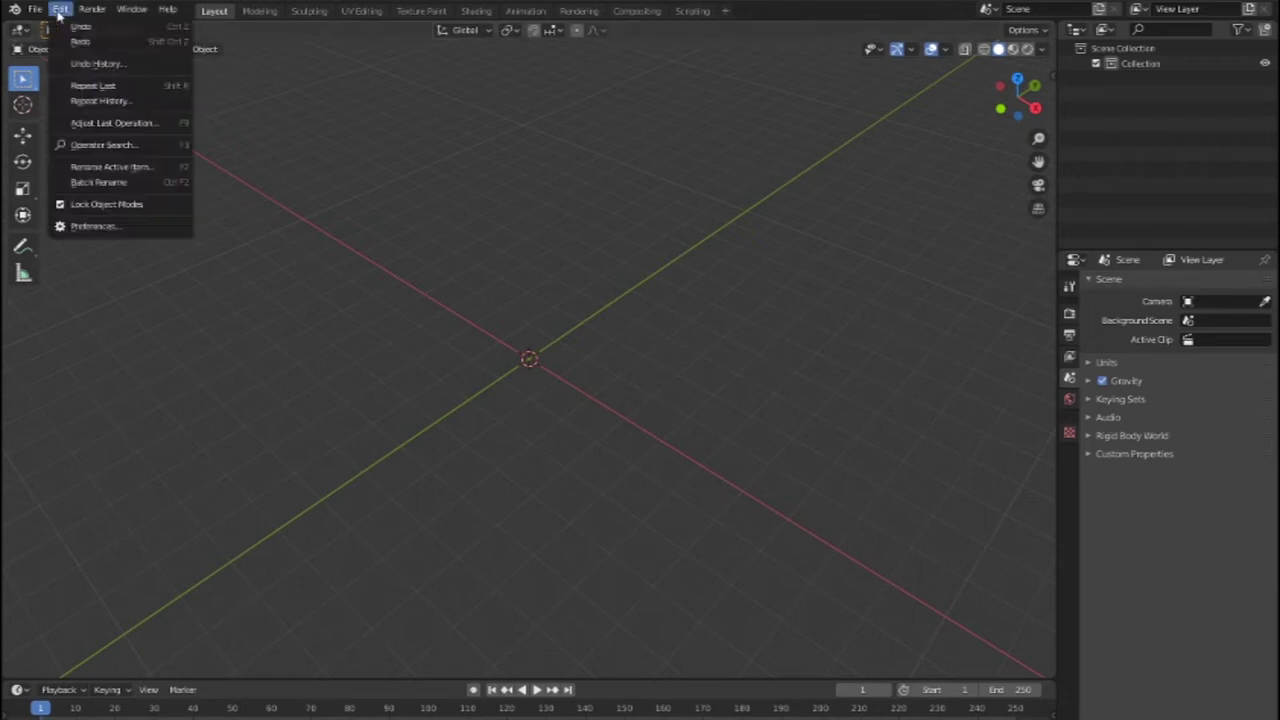
{"action": "left_click", "coordinate": [115, 228]}
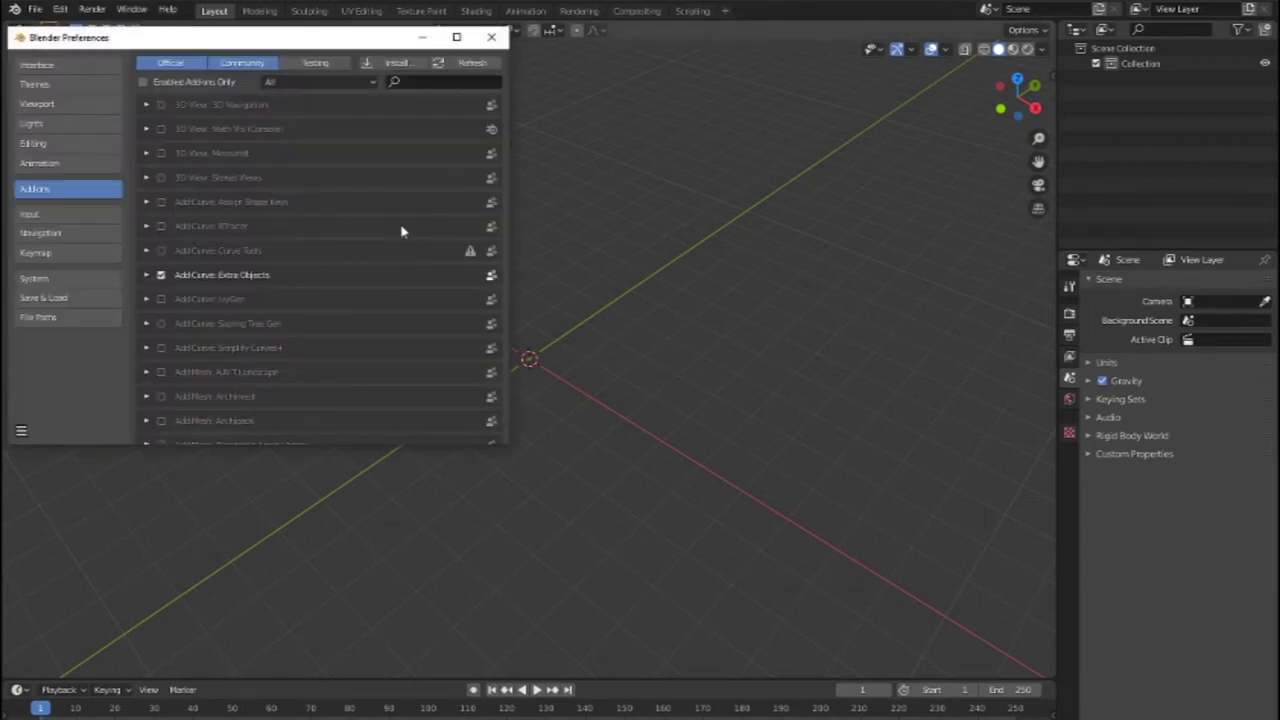
{"action": "left_click", "coordinate": [403, 64]}
{"action": "left_click", "coordinate": [763, 188]}
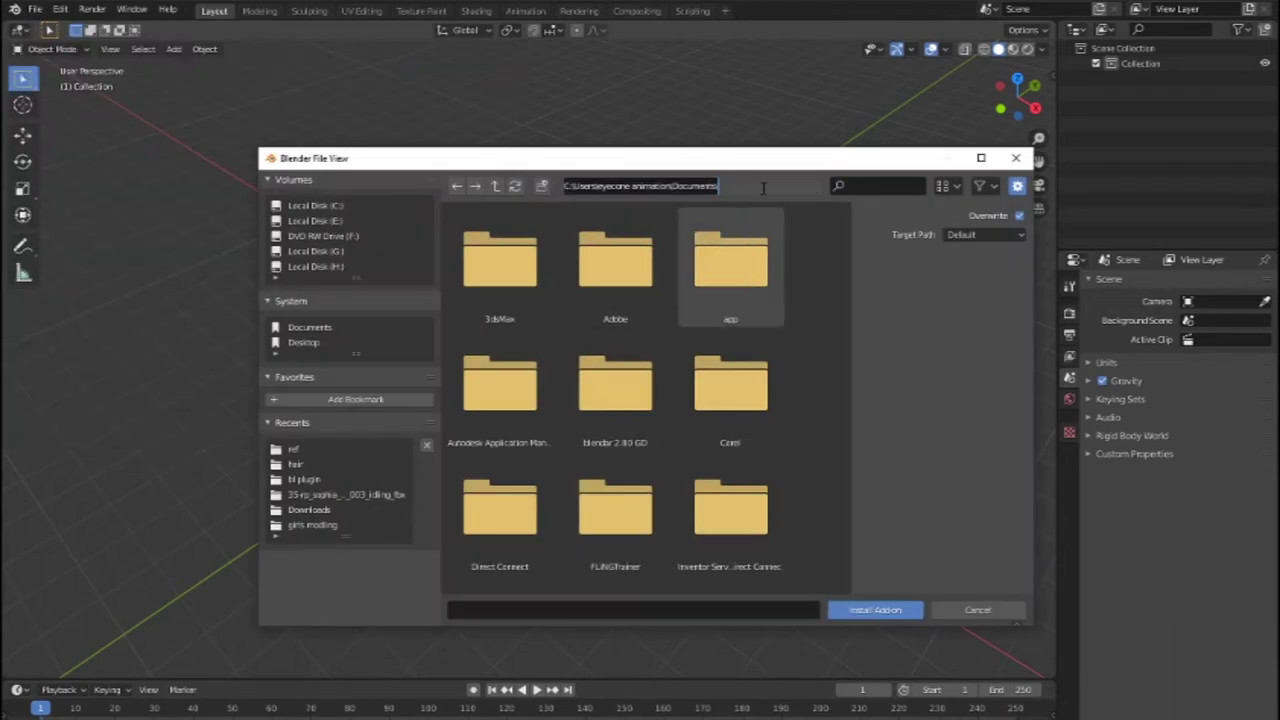
{"action": "type", "text": "E:\bl plugin"}
{"action": "key", "text": "Return"}
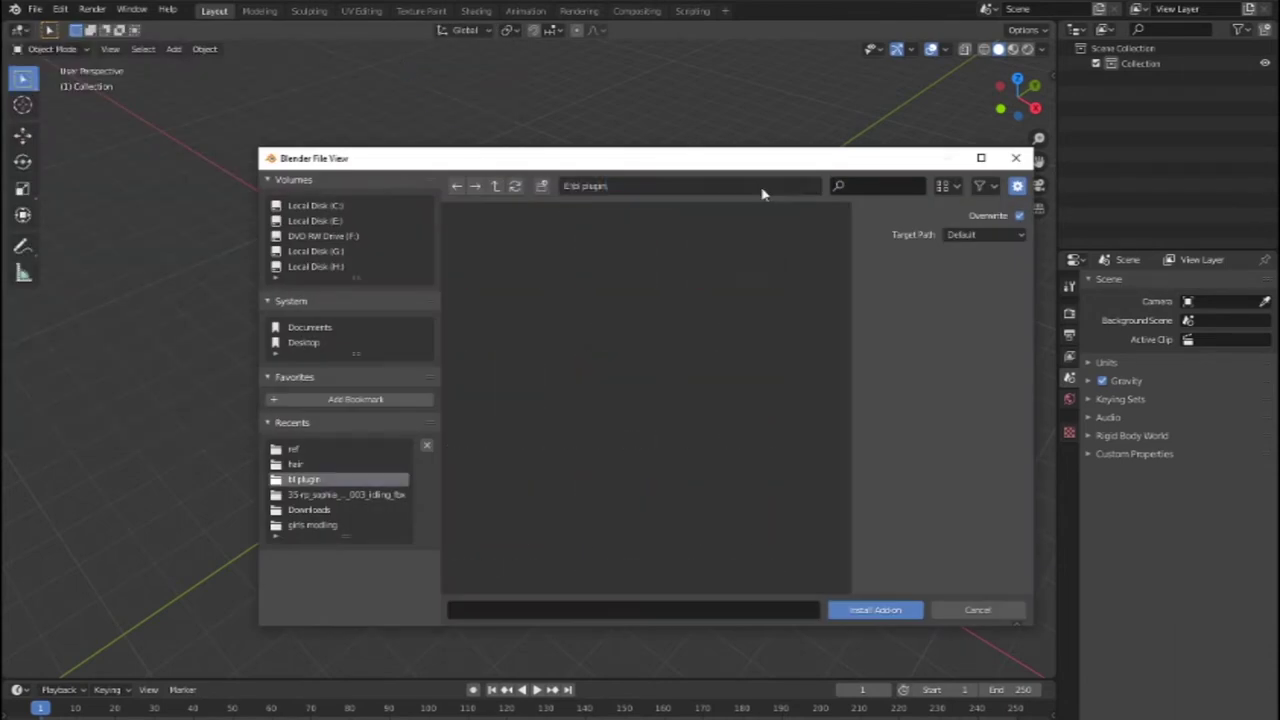
{"action": "scroll", "coordinate": [802, 387], "scroll_direction": "down", "scroll_amount": 3}
{"action": "scroll", "coordinate": [802, 387], "scroll_direction": "down", "scroll_amount": 2}
{"action": "left_click", "coordinate": [756, 422]}
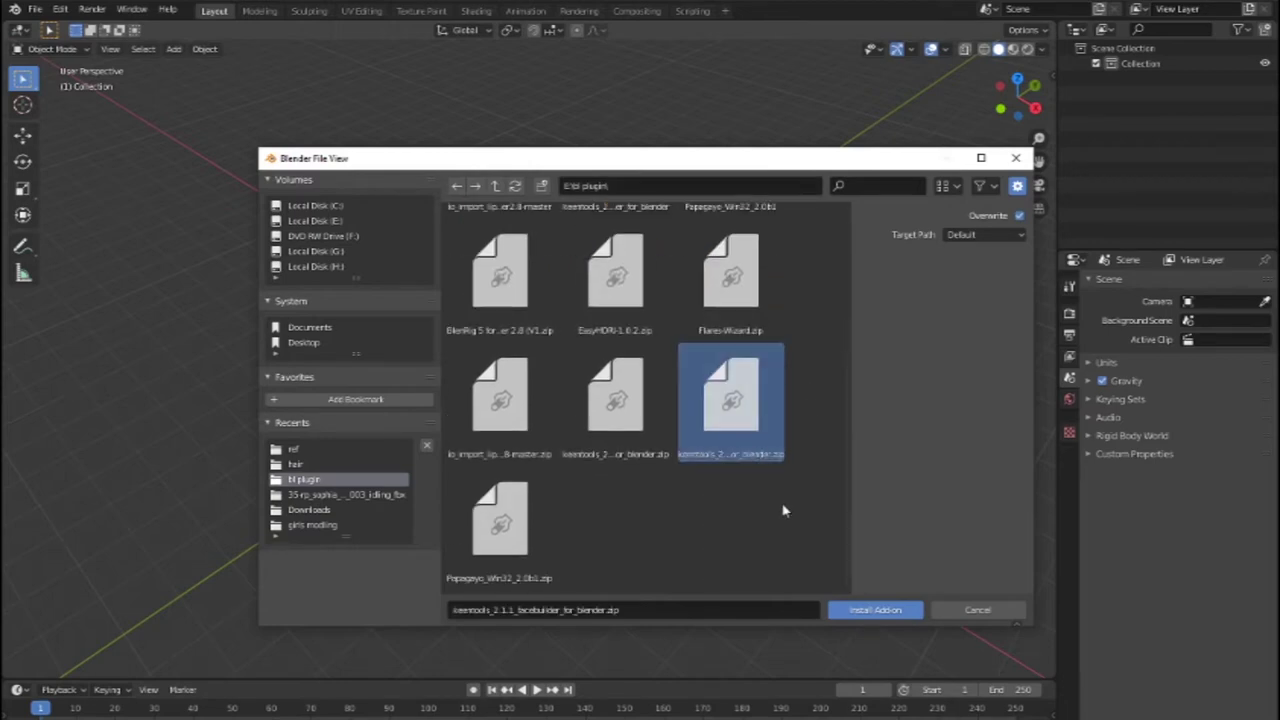
{"action": "left_click", "coordinate": [875, 610]}
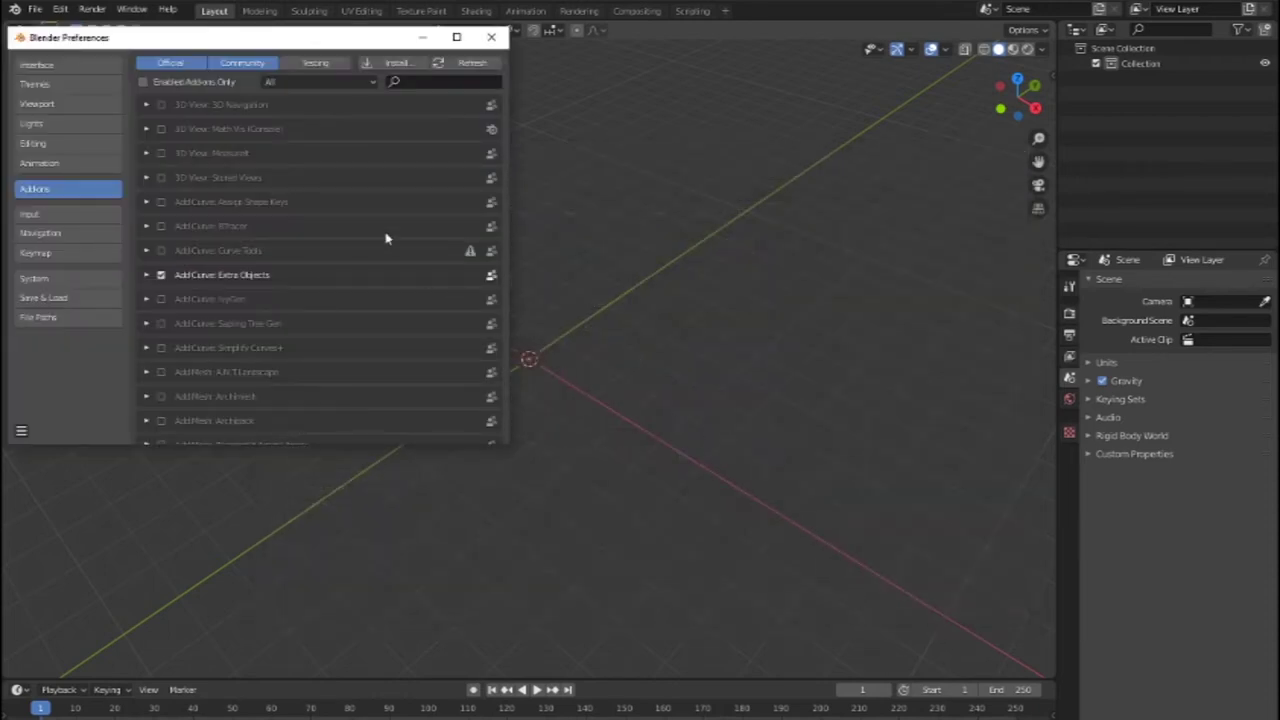
Step: Filter add-ons by 'kee', check the enabled FaceBuilder 2.1.1 details, and close Preferences
{"action": "left_click", "coordinate": [425, 81]}
{"action": "type", "text": "k"}
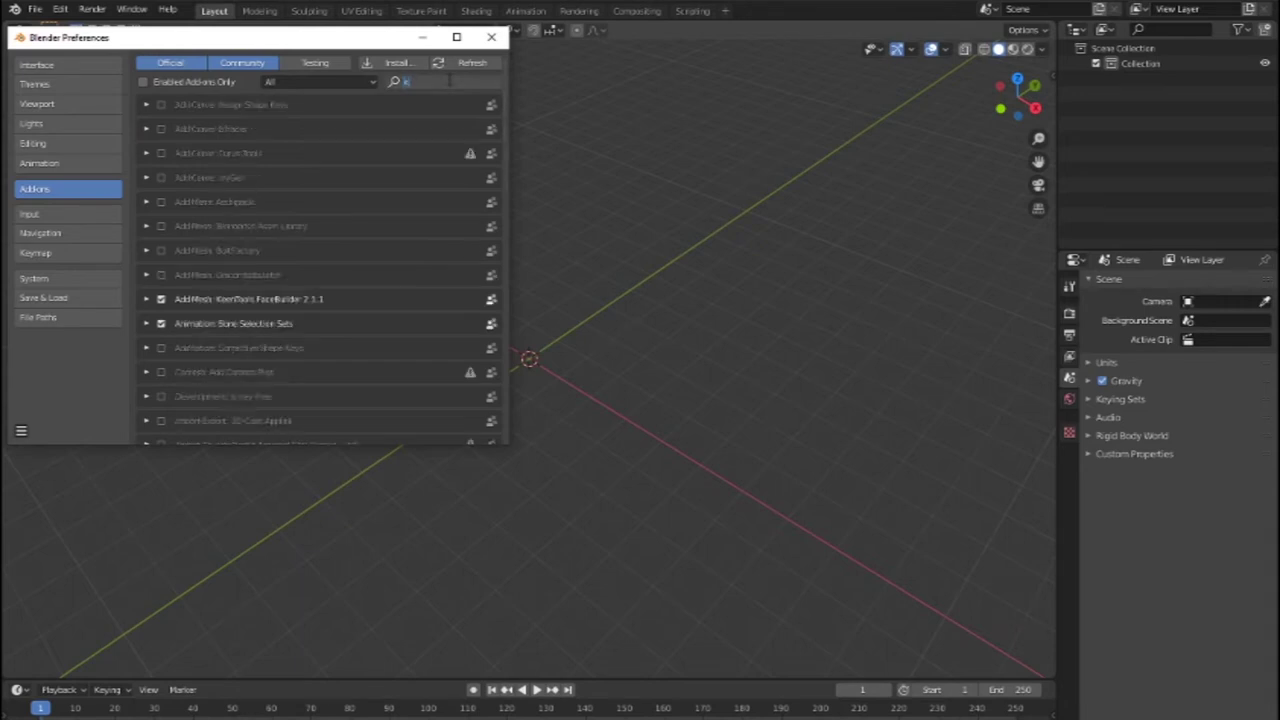
{"action": "type", "text": "ee"}
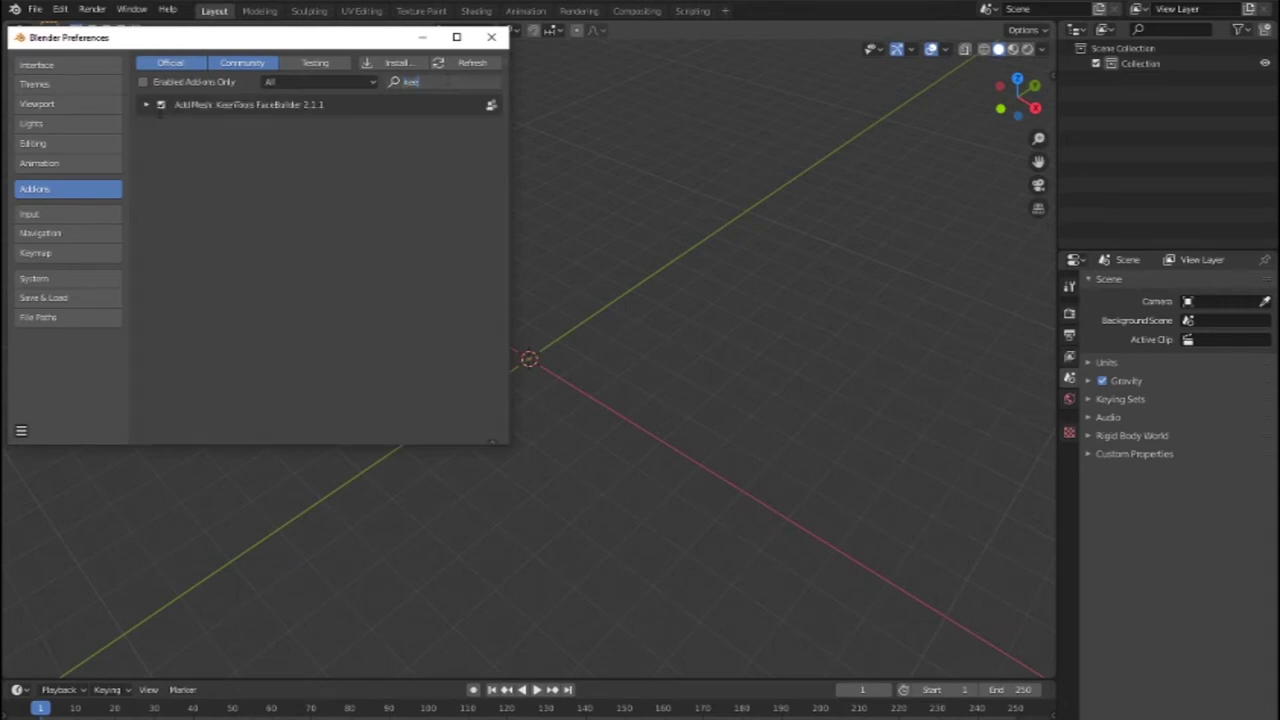
{"action": "key", "text": "Return"}
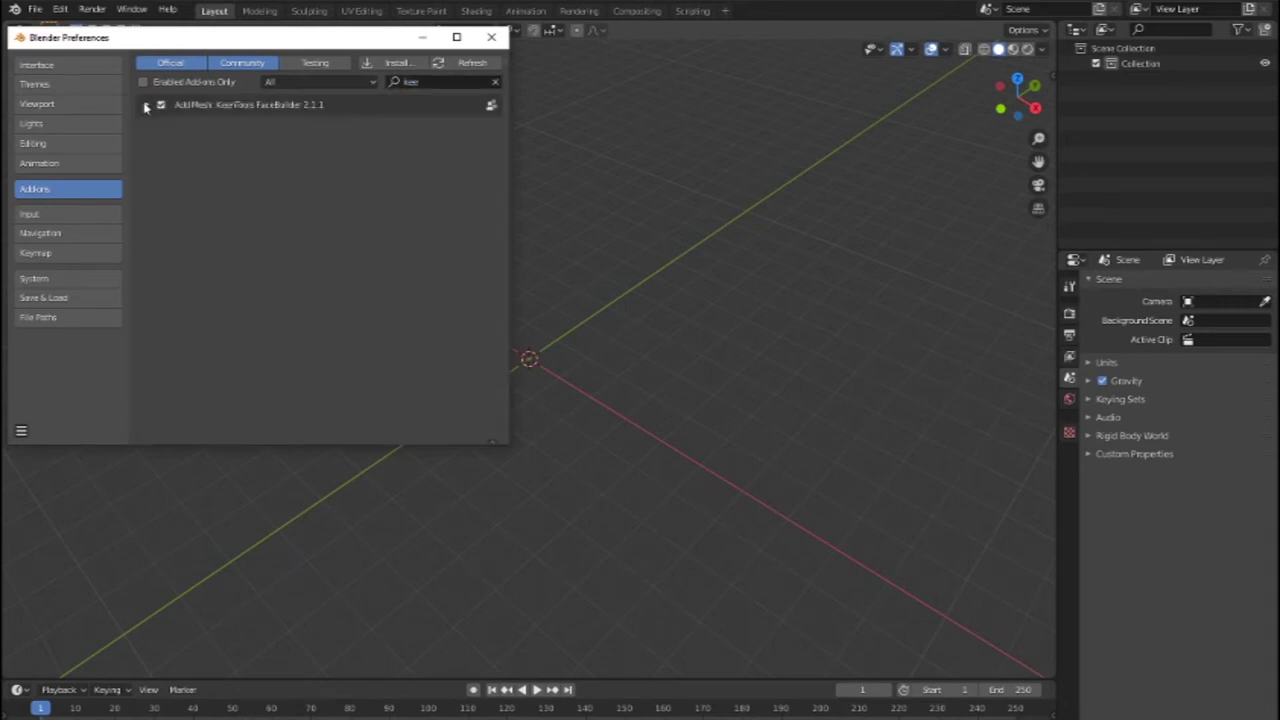
{"action": "left_click", "coordinate": [145, 106]}
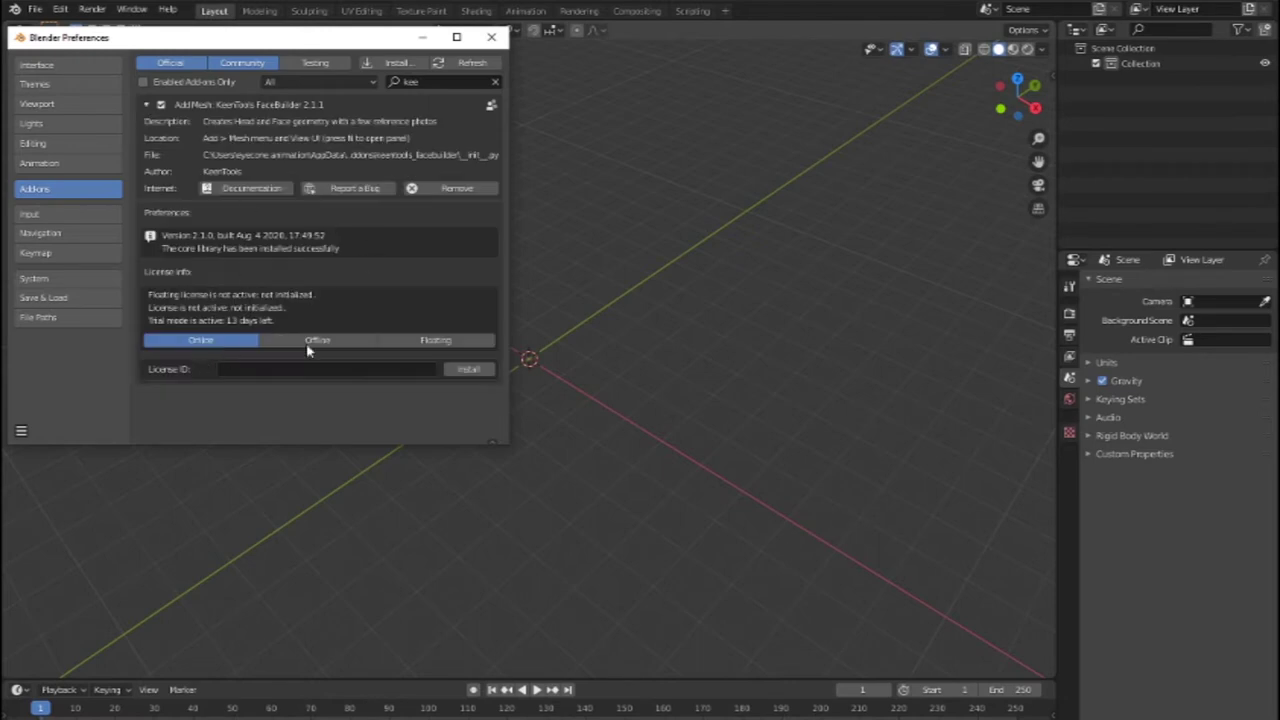
{"action": "left_click", "coordinate": [421, 37]}
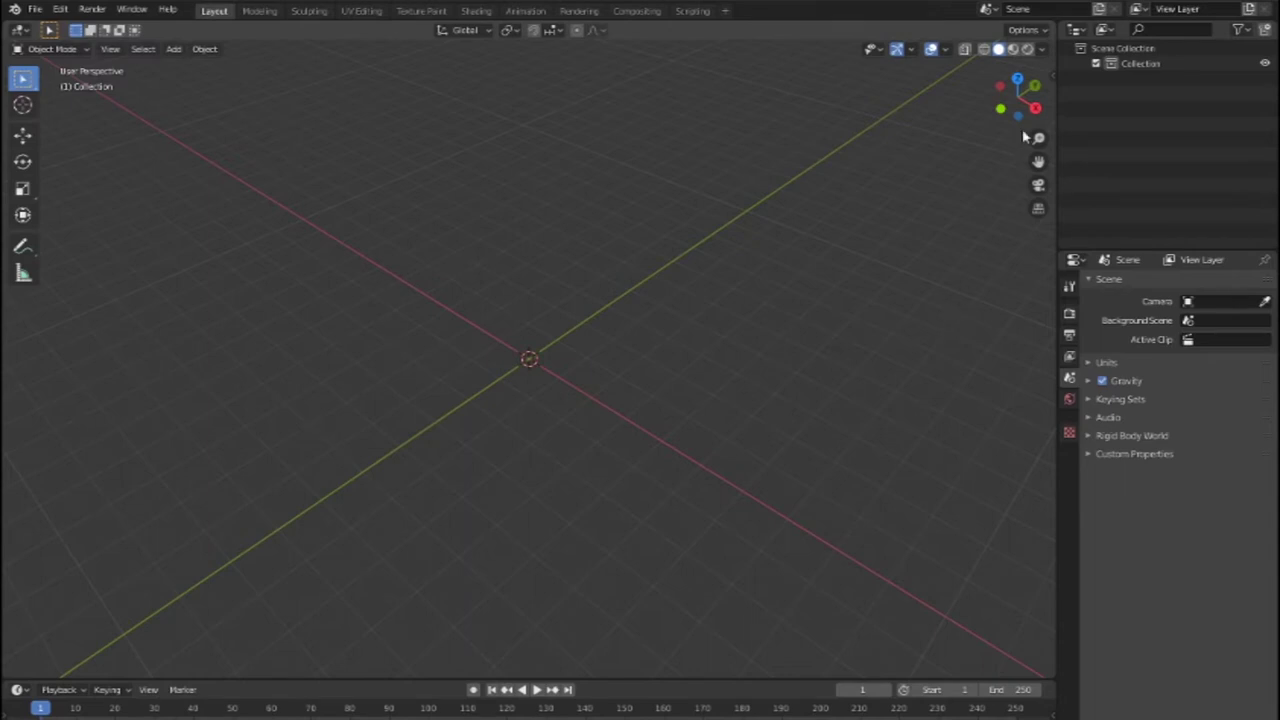
Step: Create a FaceBuilderHead from the sidebar's FaceBuilder tab, then zoom and orbit in on it
{"action": "left_click", "coordinate": [1052, 77]}
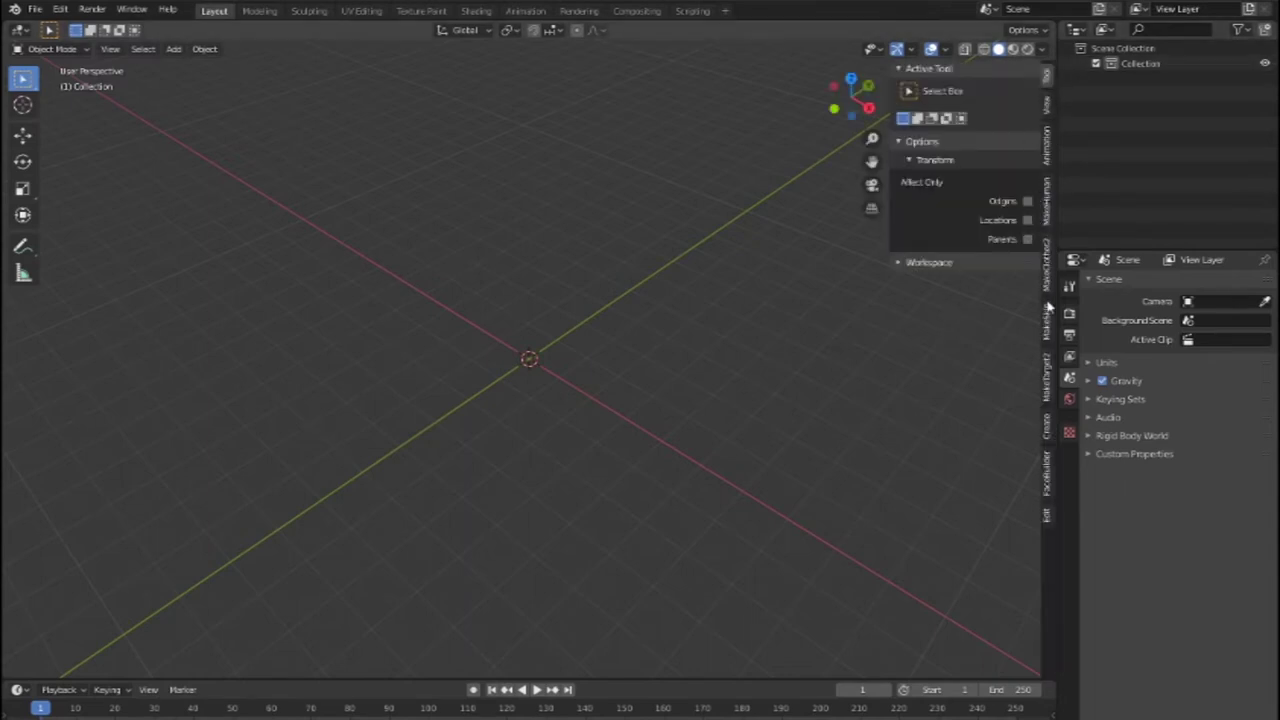
{"action": "left_click", "coordinate": [1047, 475]}
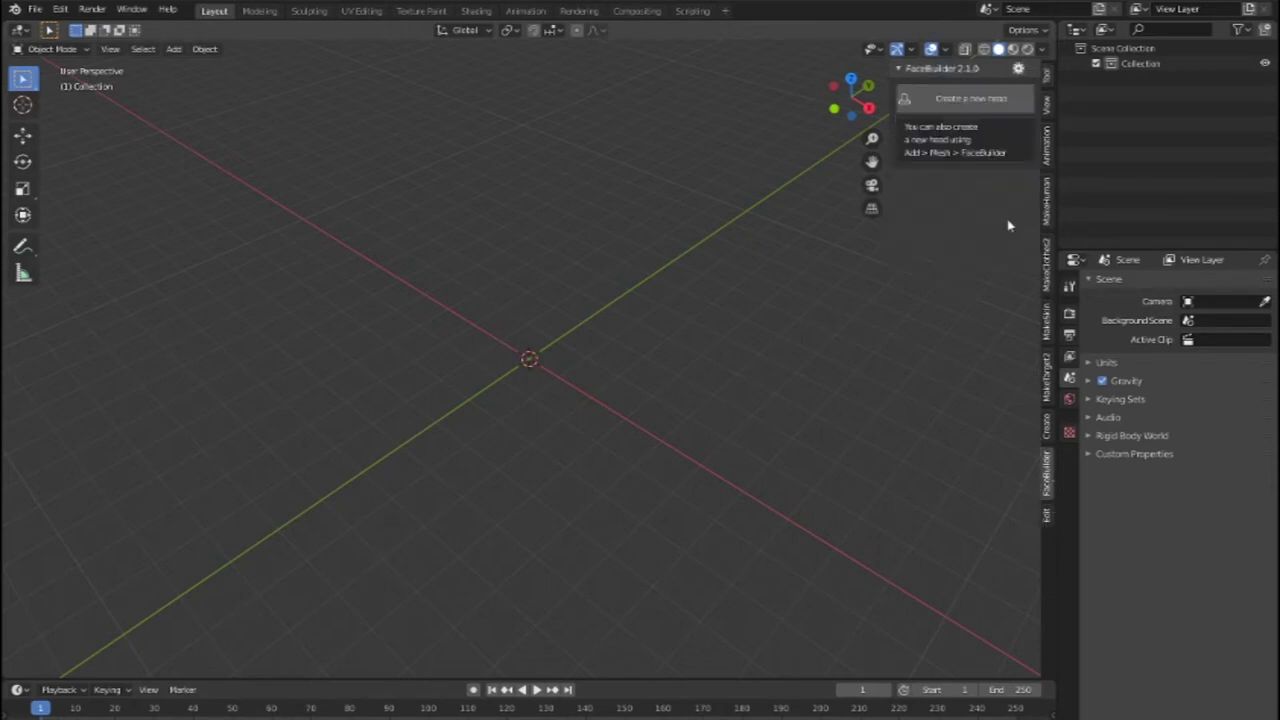
{"action": "left_click", "coordinate": [993, 112]}
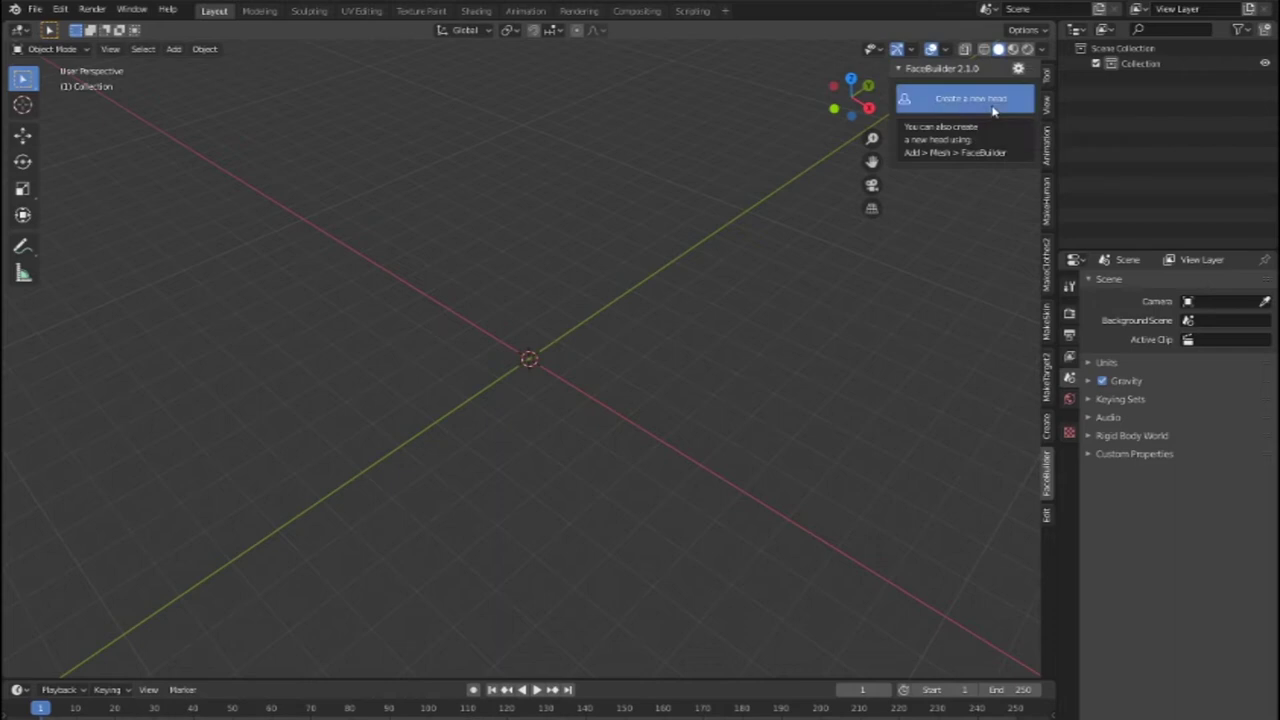
{"action": "scroll", "coordinate": [690, 403], "scroll_direction": "up", "scroll_amount": 2}
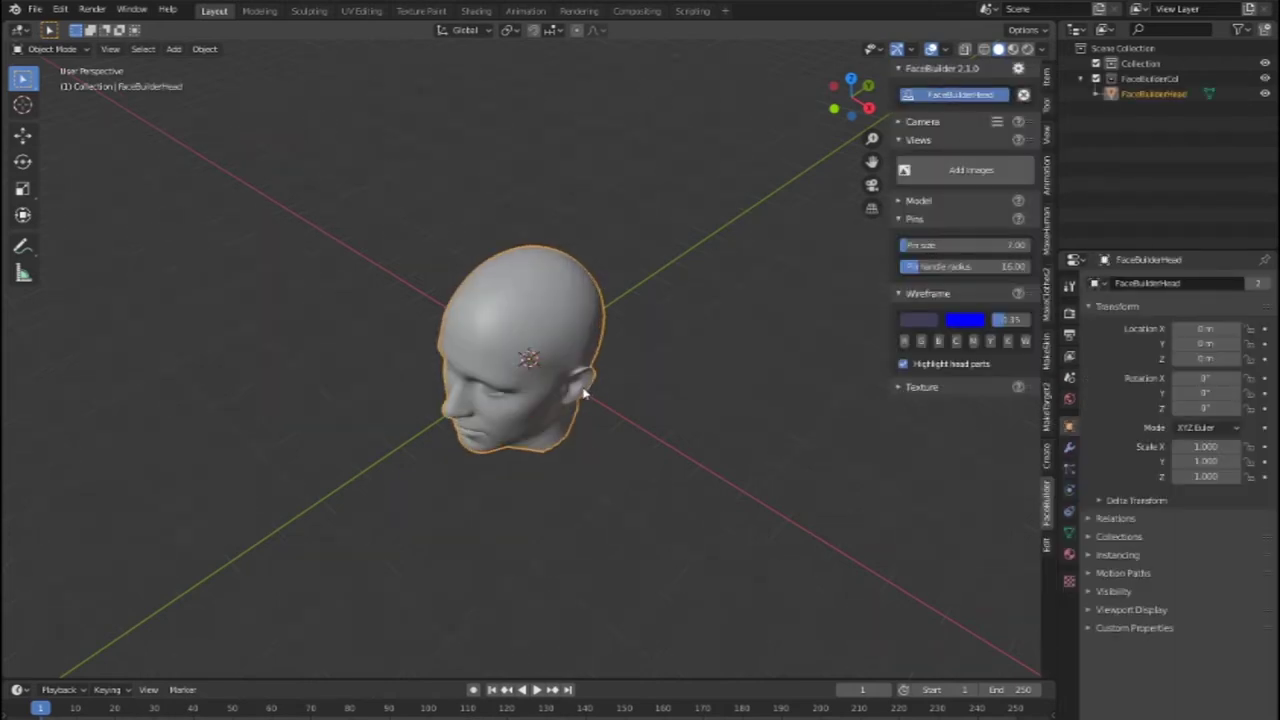
{"action": "middle_click_drag", "start_coordinate": [690, 403], "coordinate": [600, 355]}
{"action": "scroll", "coordinate": [650, 377], "scroll_direction": "up", "scroll_amount": 2}
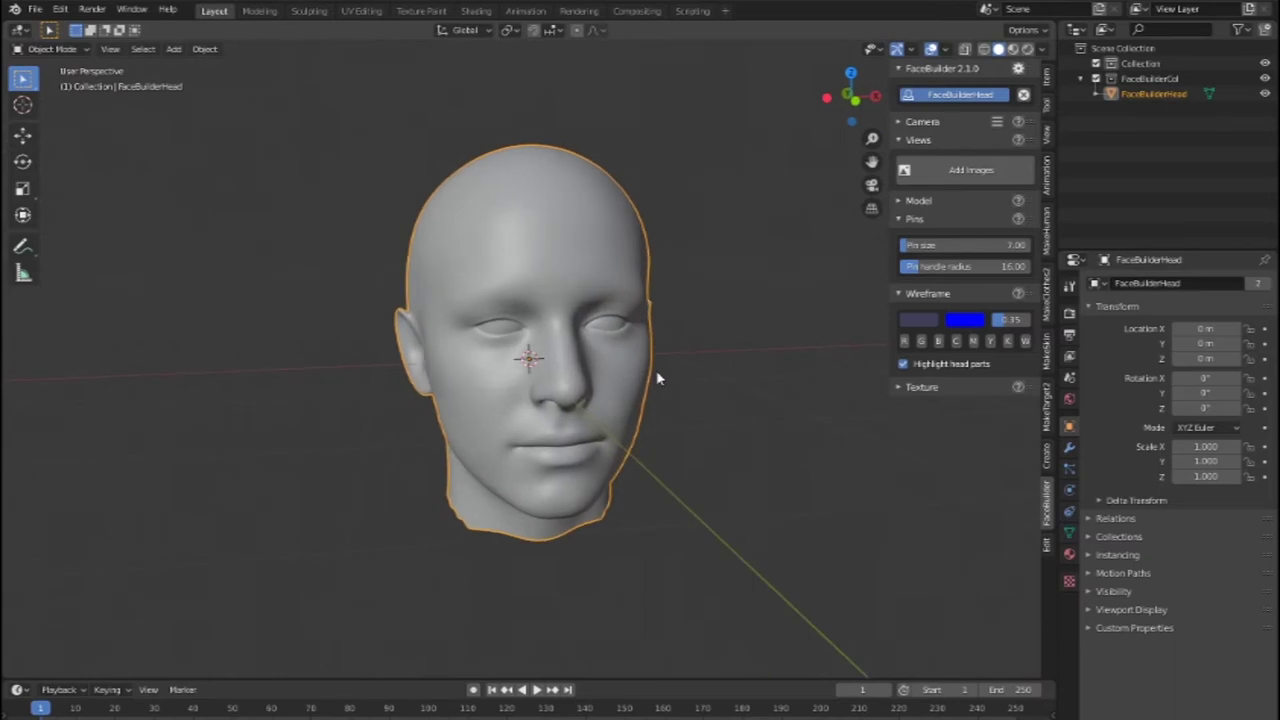
{"action": "middle_click_drag", "start_coordinate": [656, 370], "coordinate": [660, 388]}
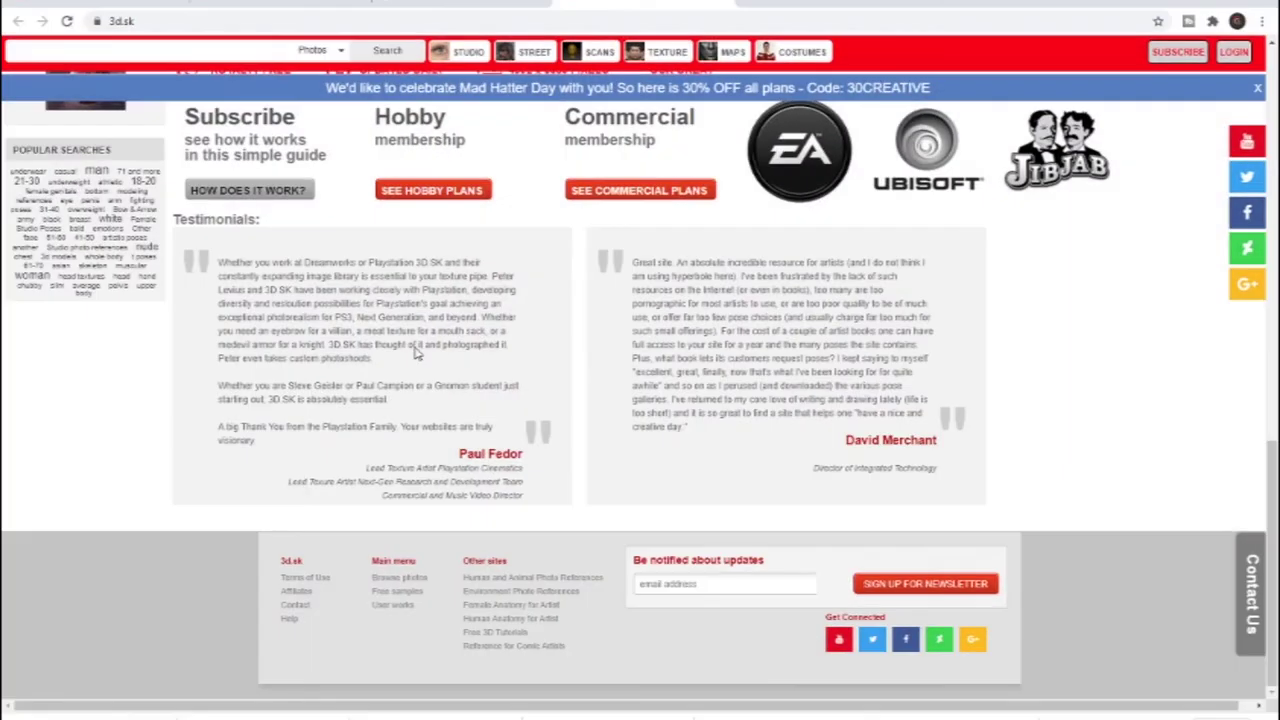
Step: Open the 3D.SK free sample photos page
{"action": "scroll", "coordinate": [494, 268], "scroll_direction": "up", "scroll_amount": 10}
{"action": "scroll", "coordinate": [494, 268], "scroll_direction": "up", "scroll_amount": 3}
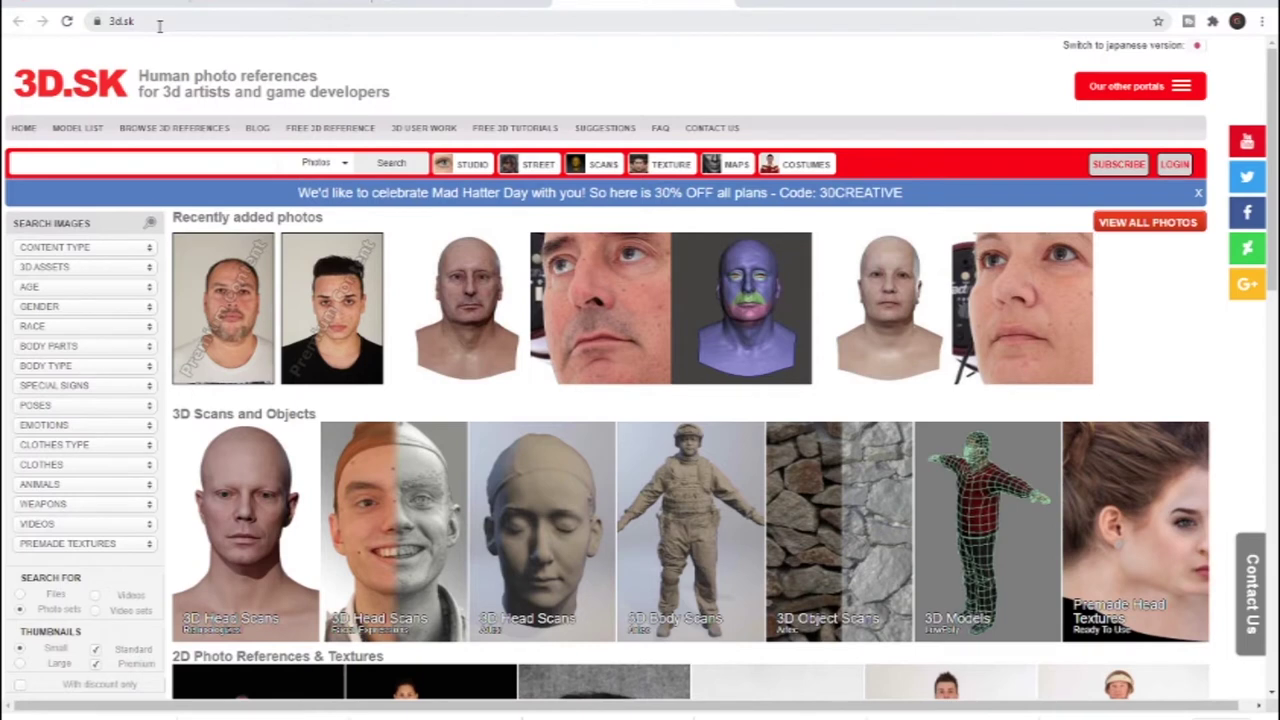
{"action": "left_click", "coordinate": [326, 128]}
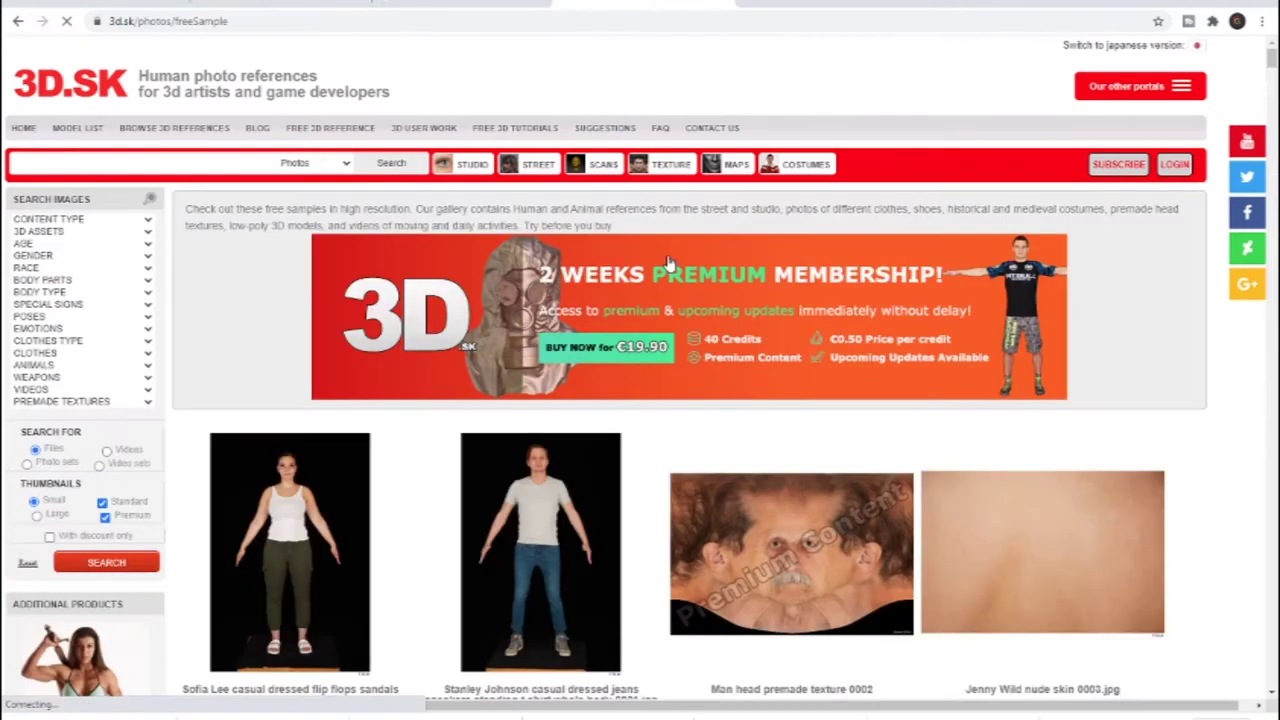
Step: Scroll the gallery down to the Street 598 and Street 597 head thumbnails
{"action": "scroll", "coordinate": [797, 410], "scroll_direction": "down", "scroll_amount": 3}
{"action": "scroll", "coordinate": [797, 410], "scroll_direction": "down", "scroll_amount": 3}
{"action": "scroll", "coordinate": [797, 410], "scroll_direction": "down", "scroll_amount": 2}
{"action": "scroll", "coordinate": [797, 410], "scroll_direction": "down", "scroll_amount": 3}
{"action": "scroll", "coordinate": [797, 410], "scroll_direction": "up", "scroll_amount": 3}
{"action": "scroll", "coordinate": [797, 410], "scroll_direction": "down", "scroll_amount": 3}
{"action": "scroll", "coordinate": [797, 410], "scroll_direction": "down", "scroll_amount": 3}
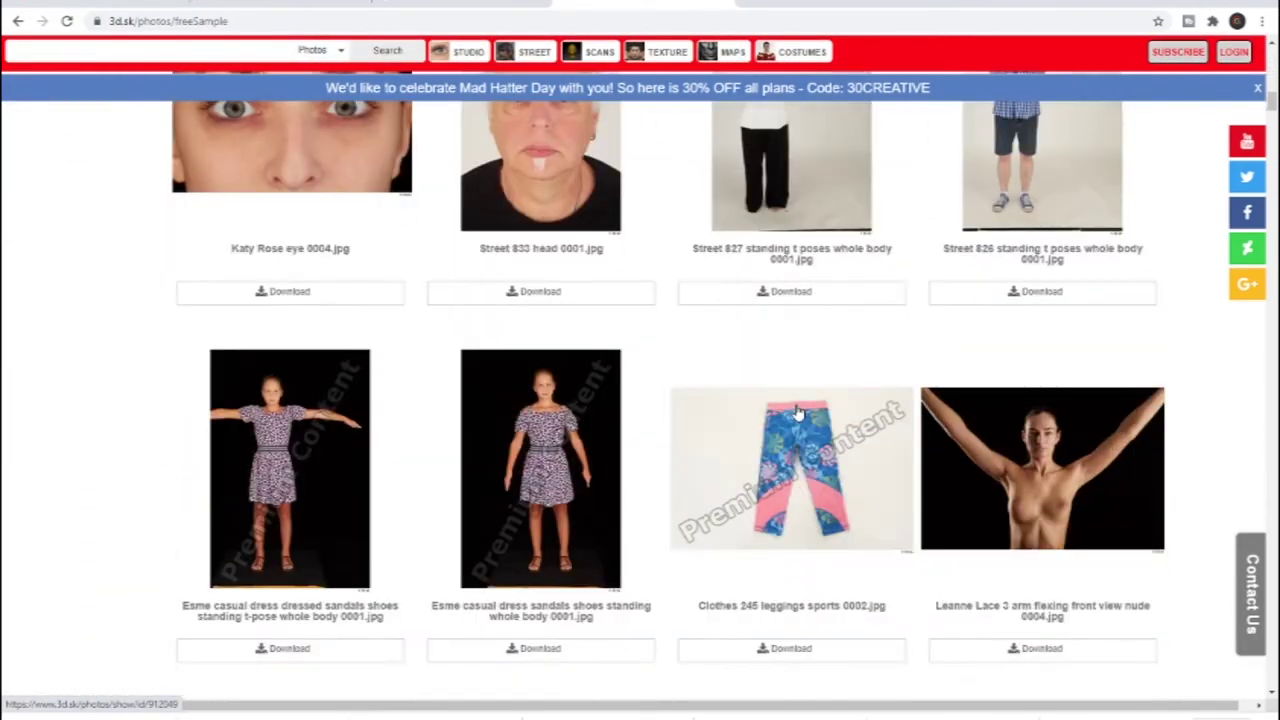
{"action": "scroll", "coordinate": [797, 410], "scroll_direction": "down", "scroll_amount": 3}
{"action": "scroll", "coordinate": [797, 410], "scroll_direction": "down", "scroll_amount": 3}
{"action": "scroll", "coordinate": [797, 412], "scroll_direction": "down", "scroll_amount": 3}
{"action": "scroll", "coordinate": [797, 412], "scroll_direction": "down", "scroll_amount": 3}
{"action": "scroll", "coordinate": [797, 412], "scroll_direction": "down", "scroll_amount": 2}
{"action": "scroll", "coordinate": [797, 412], "scroll_direction": "down", "scroll_amount": 2}
{"action": "scroll", "coordinate": [797, 412], "scroll_direction": "down", "scroll_amount": 3}
{"action": "scroll", "coordinate": [797, 412], "scroll_direction": "down", "scroll_amount": 1}
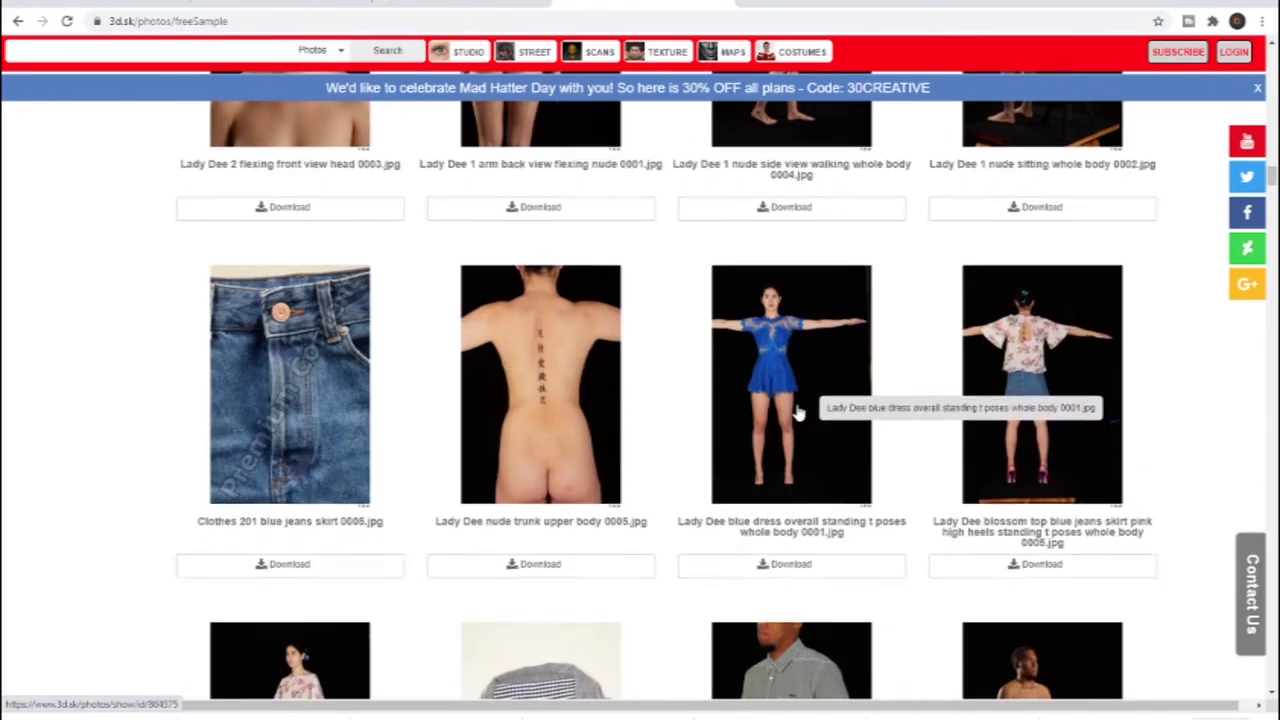
{"action": "scroll", "coordinate": [797, 412], "scroll_direction": "down", "scroll_amount": 4}
{"action": "scroll", "coordinate": [798, 412], "scroll_direction": "down", "scroll_amount": 2}
{"action": "scroll", "coordinate": [797, 412], "scroll_direction": "down", "scroll_amount": 4}
{"action": "scroll", "coordinate": [797, 414], "scroll_direction": "down", "scroll_amount": 4}
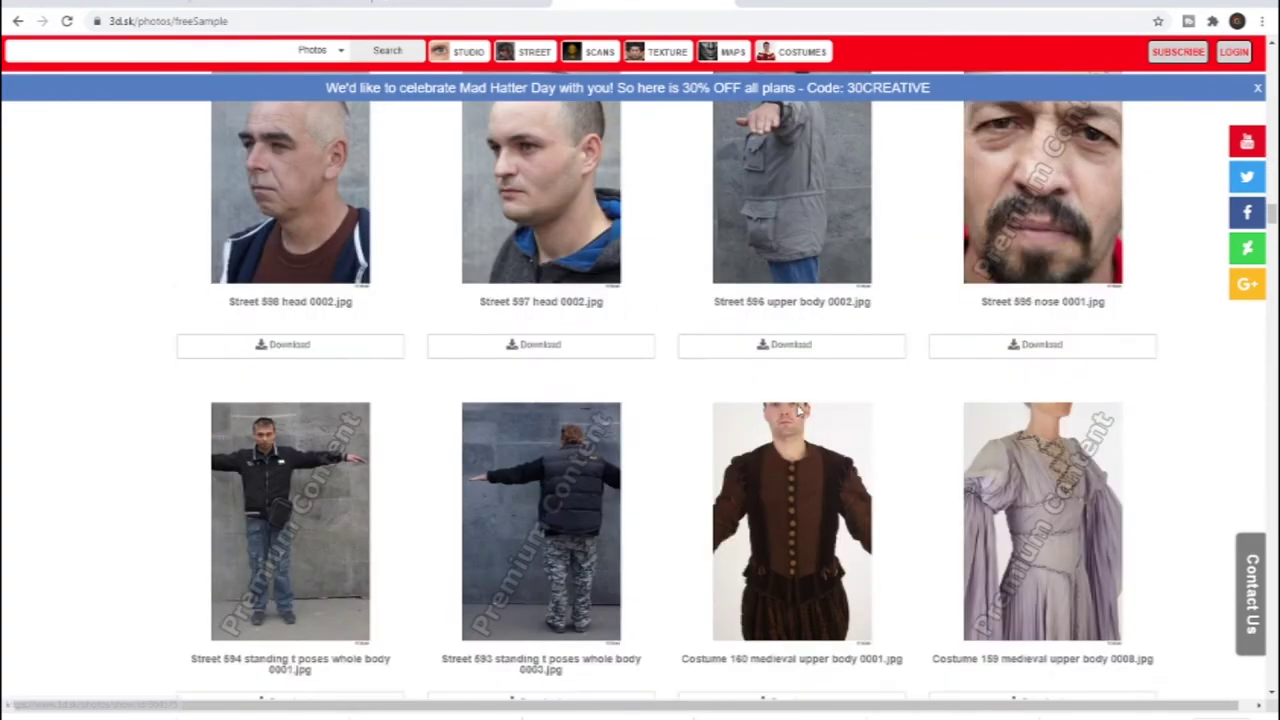
{"action": "scroll", "coordinate": [780, 405], "scroll_direction": "up", "scroll_amount": 2}
Step: Open the Street 597 head page and show its front-view photo
{"action": "left_click", "coordinate": [565, 358]}
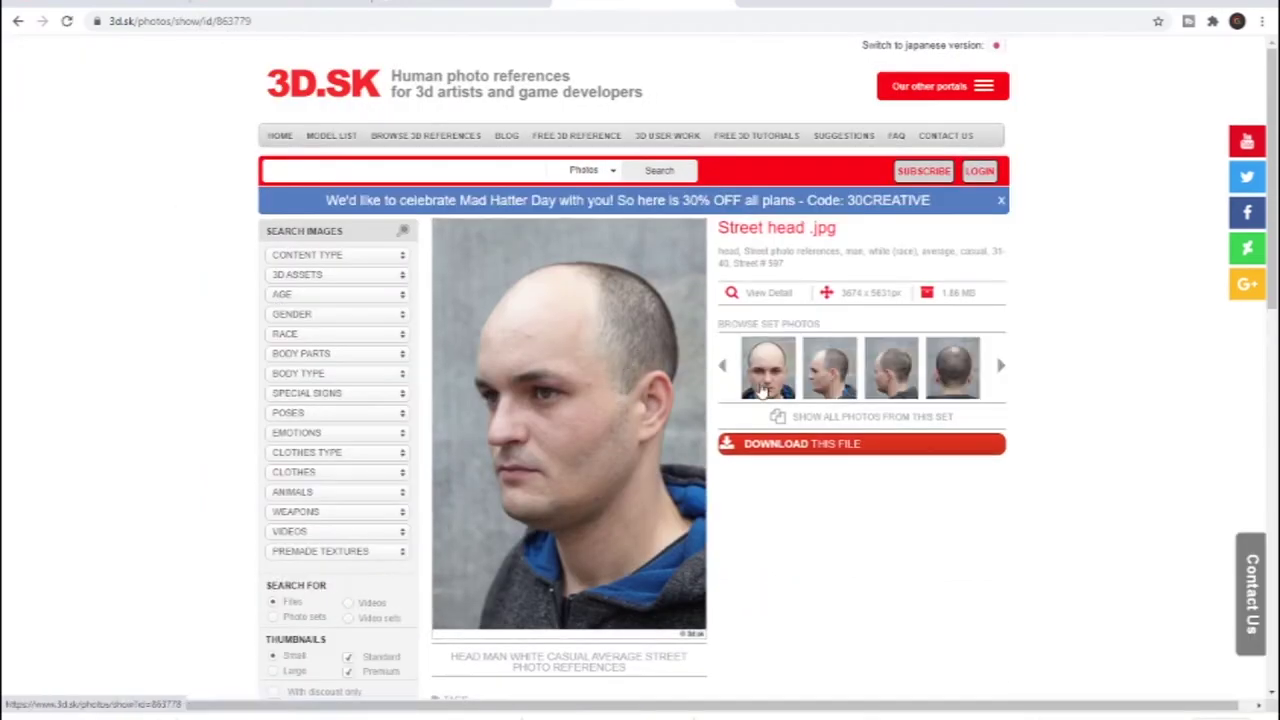
{"action": "left_click", "coordinate": [762, 385]}
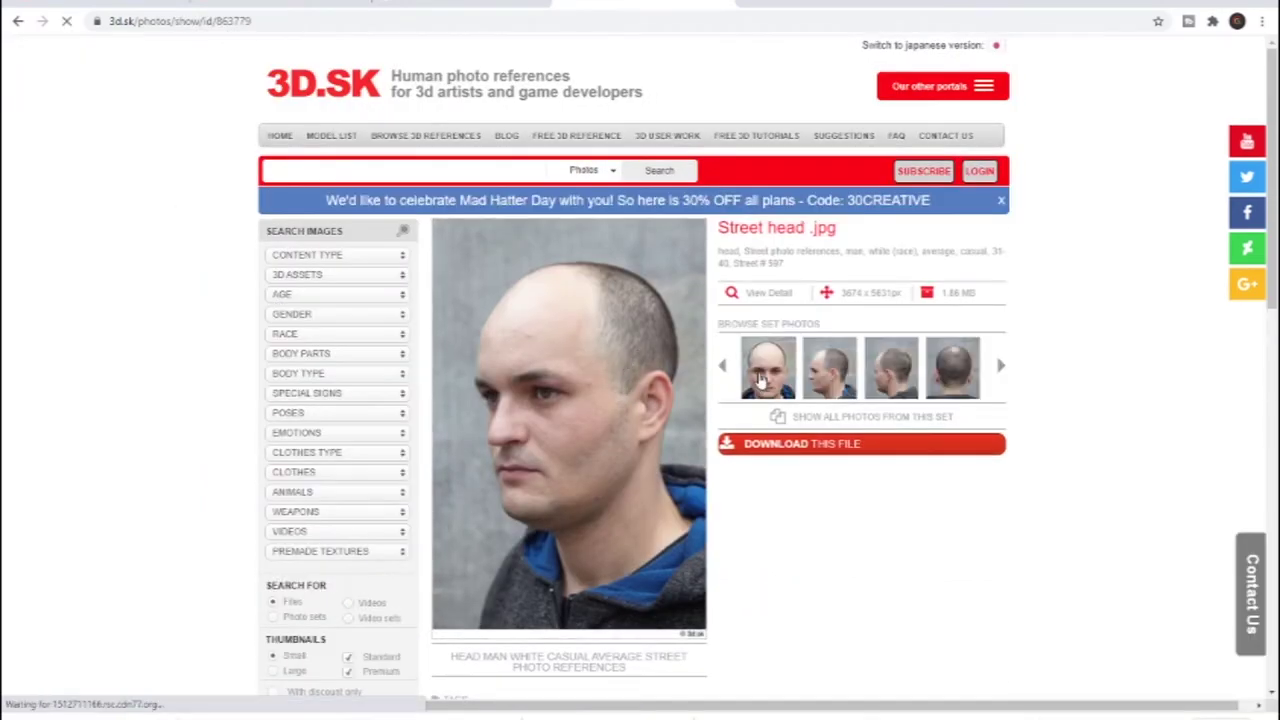
{"action": "right_click", "coordinate": [565, 398]}
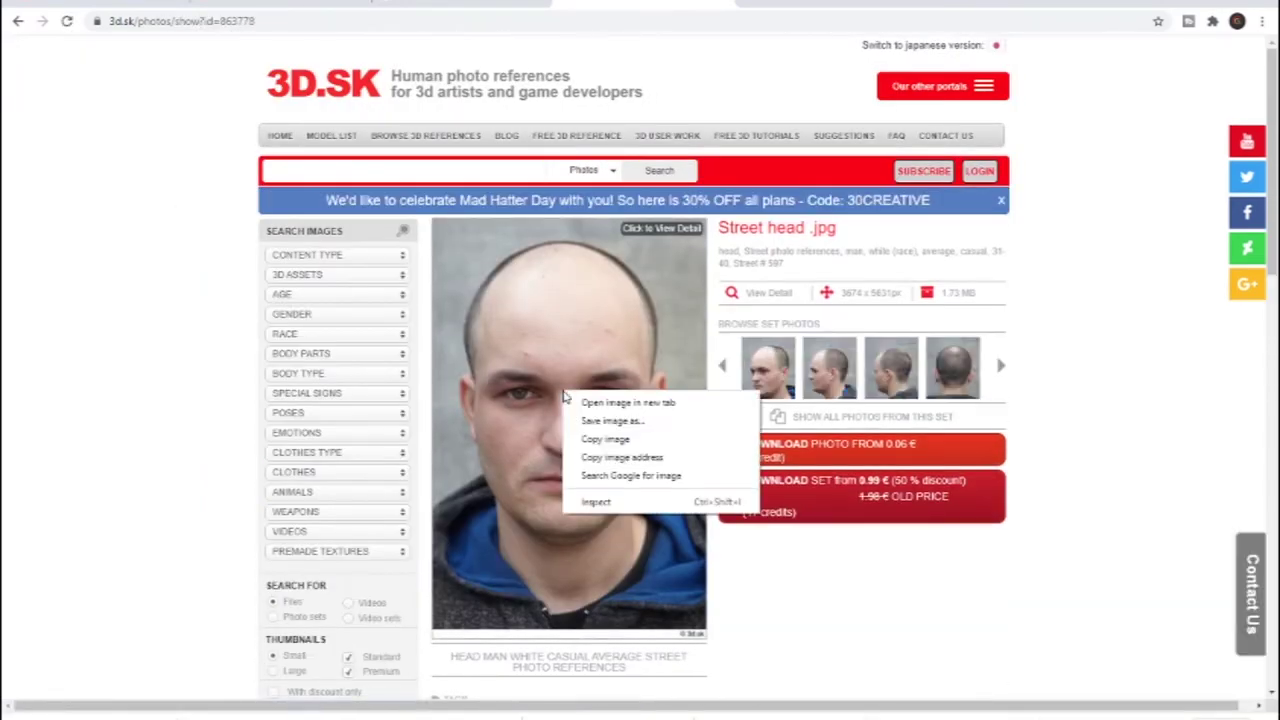
{"action": "left_click", "coordinate": [600, 402]}
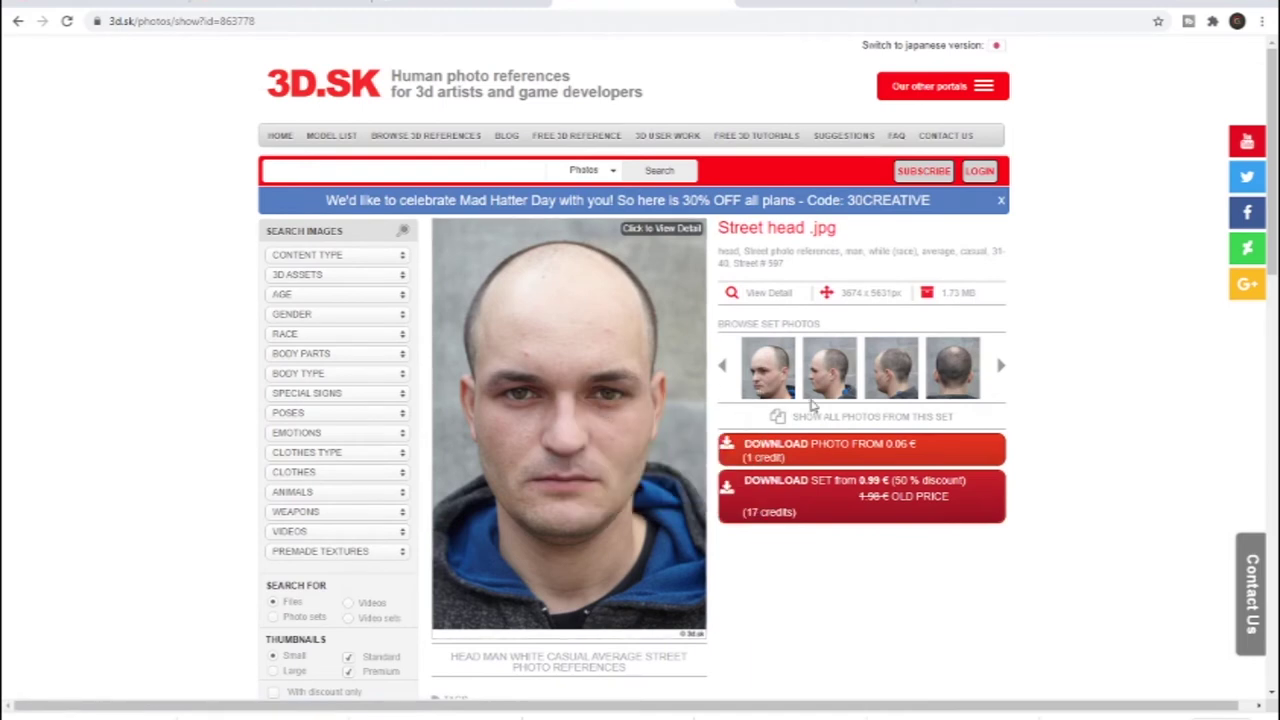
Step: Browse the set's photos, including the close-up profile, then return to the front view
{"action": "left_click", "coordinate": [999, 367]}
{"action": "left_click", "coordinate": [1002, 368]}
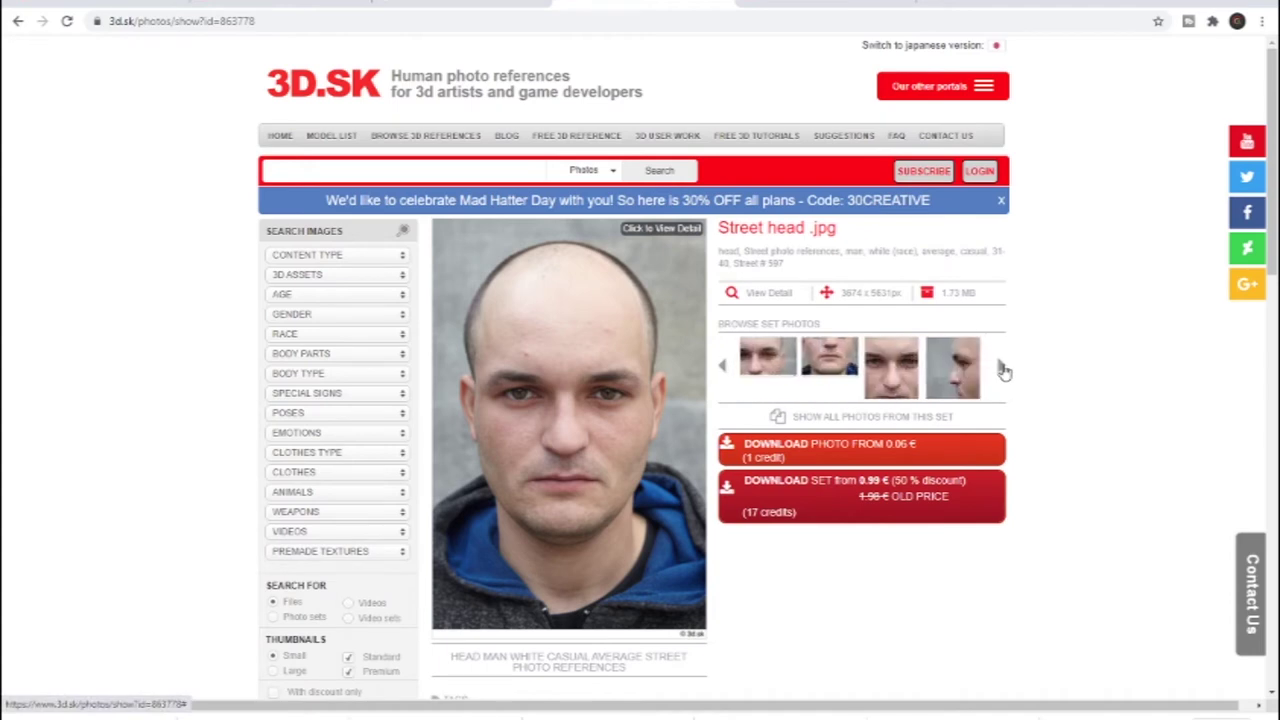
{"action": "left_click", "coordinate": [955, 368]}
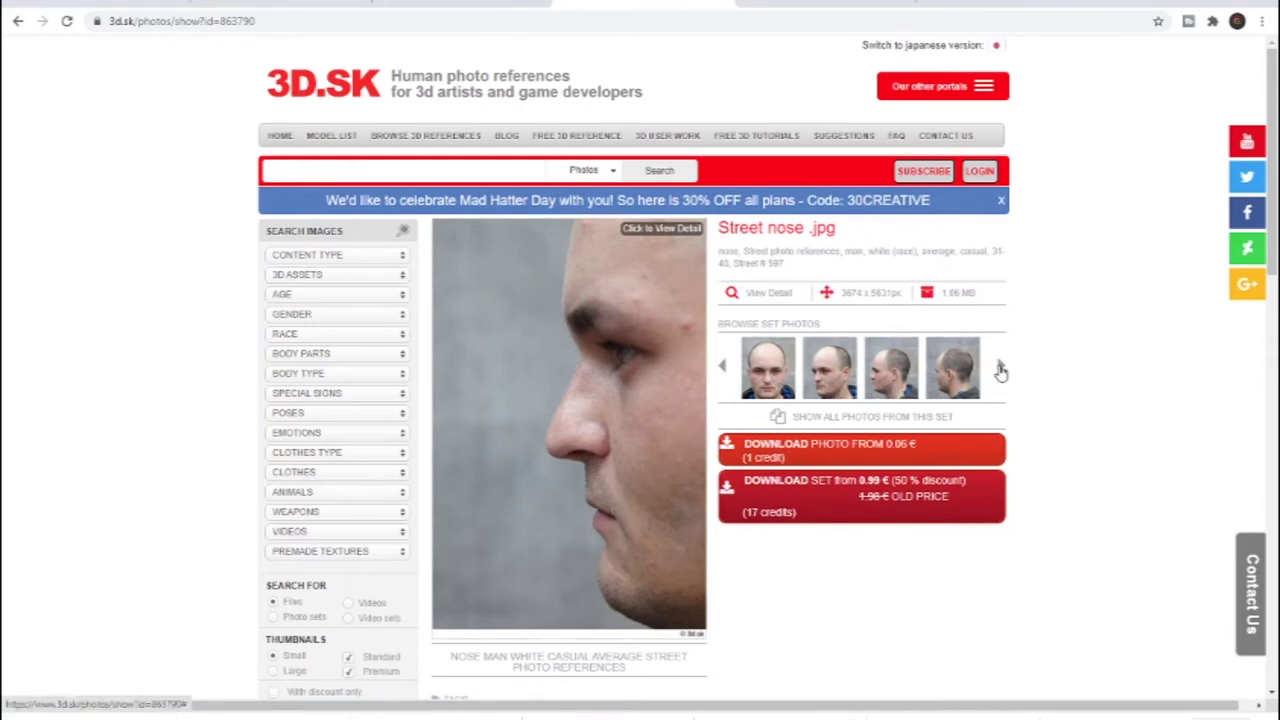
{"action": "left_click", "coordinate": [1000, 369]}
{"action": "left_click", "coordinate": [1000, 369]}
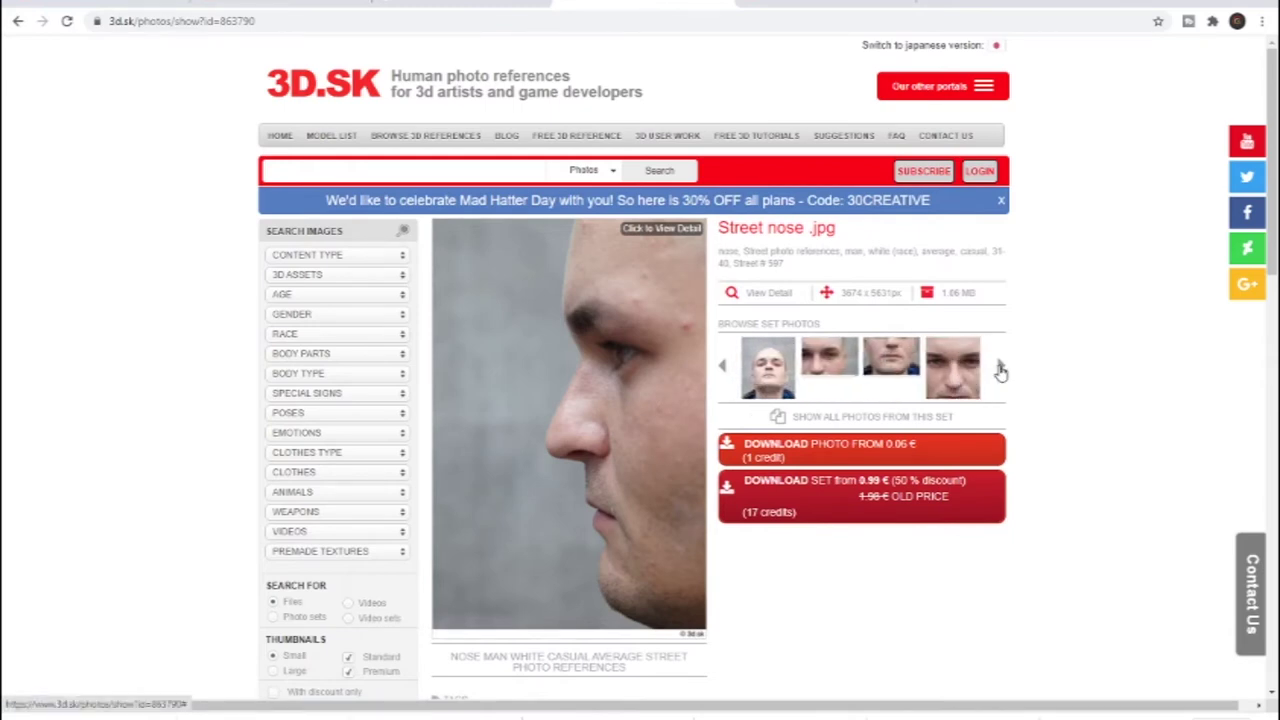
{"action": "left_click", "coordinate": [1000, 369]}
{"action": "left_click", "coordinate": [1000, 369]}
{"action": "left_click", "coordinate": [1000, 369]}
{"action": "left_click", "coordinate": [1000, 369]}
{"action": "left_click", "coordinate": [1000, 369]}
{"action": "left_click", "coordinate": [1000, 369]}
{"action": "left_click", "coordinate": [1000, 369]}
{"action": "left_click", "coordinate": [724, 369]}
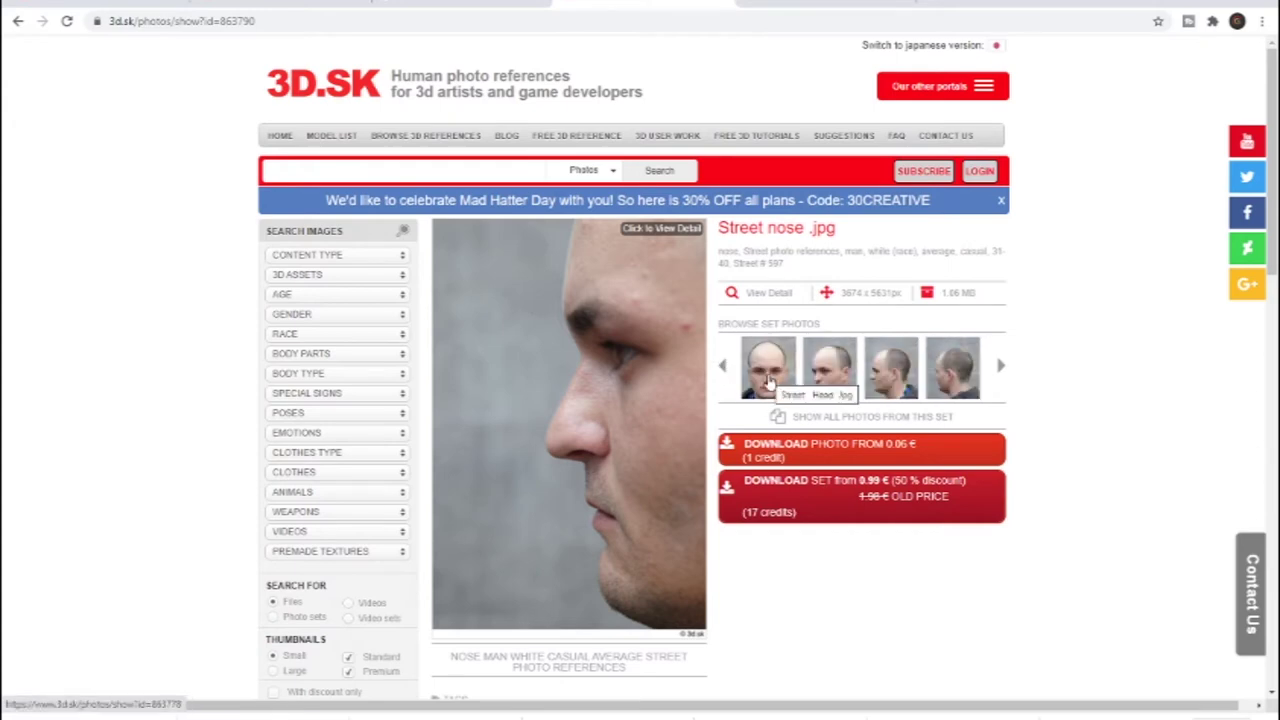
{"action": "left_click", "coordinate": [767, 378]}
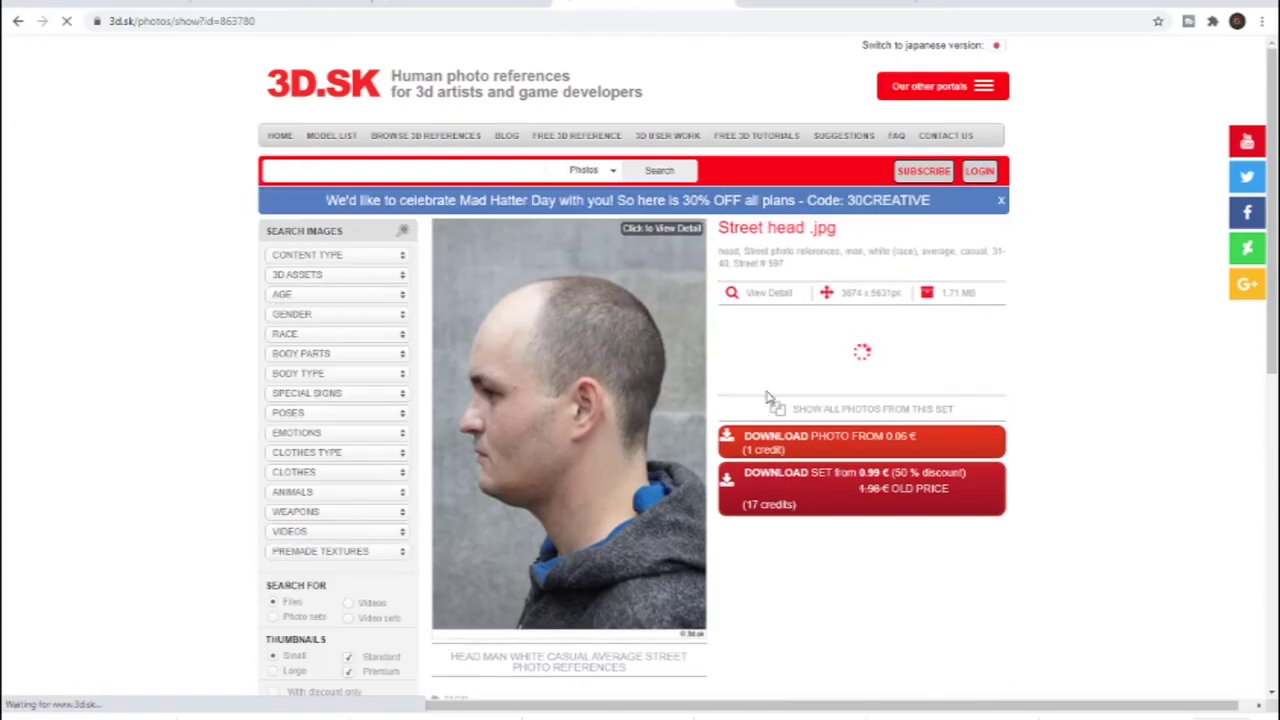
Step: Open the front photo in a new tab and view it on its own
{"action": "right_click", "coordinate": [585, 380]}
{"action": "left_click", "coordinate": [604, 387]}
{"action": "left_click", "coordinate": [808, 12]}
{"action": "right_click", "coordinate": [707, 322]}
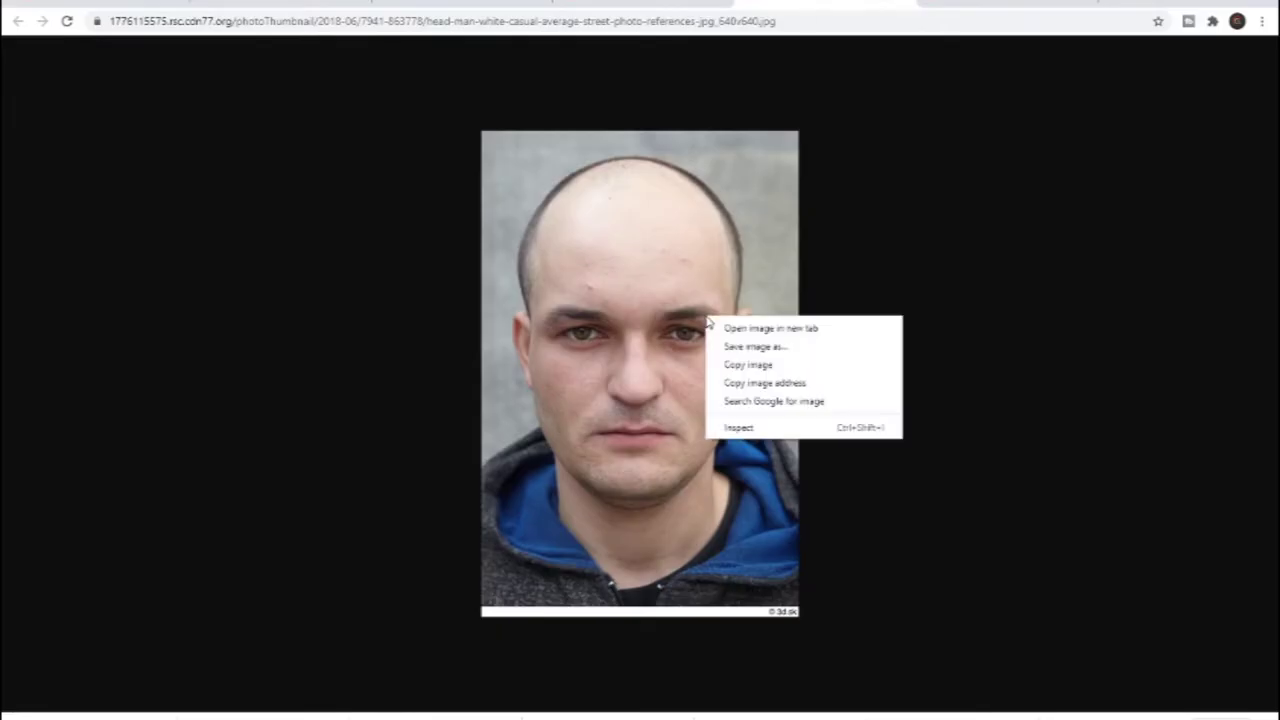
Step: Save the front photo into a new 'ref 3d model' folder on drive E
{"action": "left_click", "coordinate": [745, 347]}
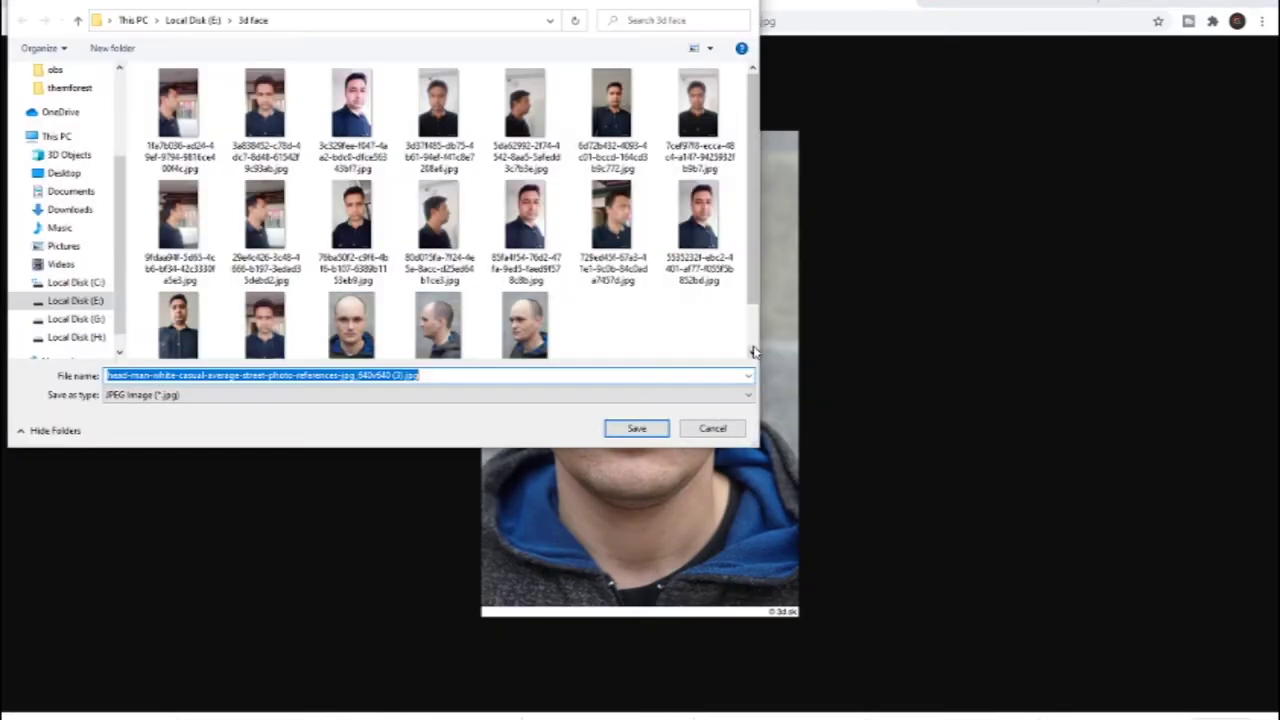
{"action": "left_click", "coordinate": [193, 20]}
{"action": "left_click", "coordinate": [134, 50]}
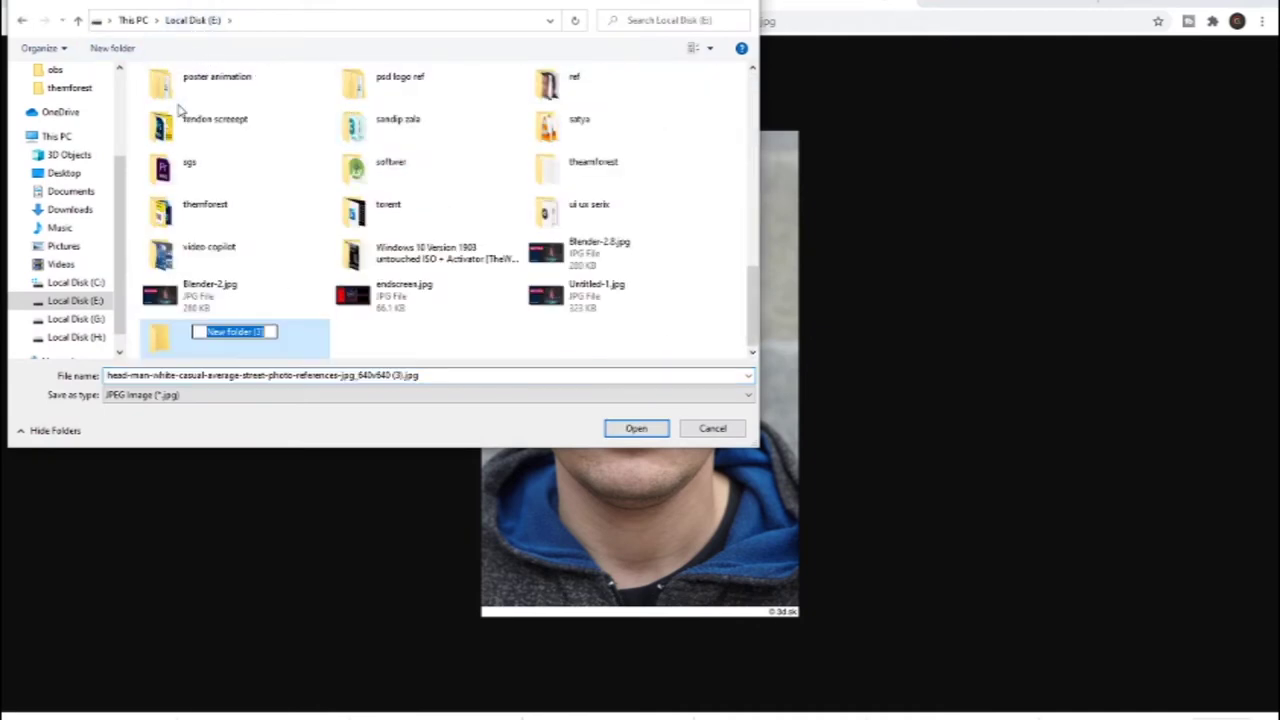
{"action": "type", "text": "ref 3d model"}
{"action": "key", "text": "Return"}
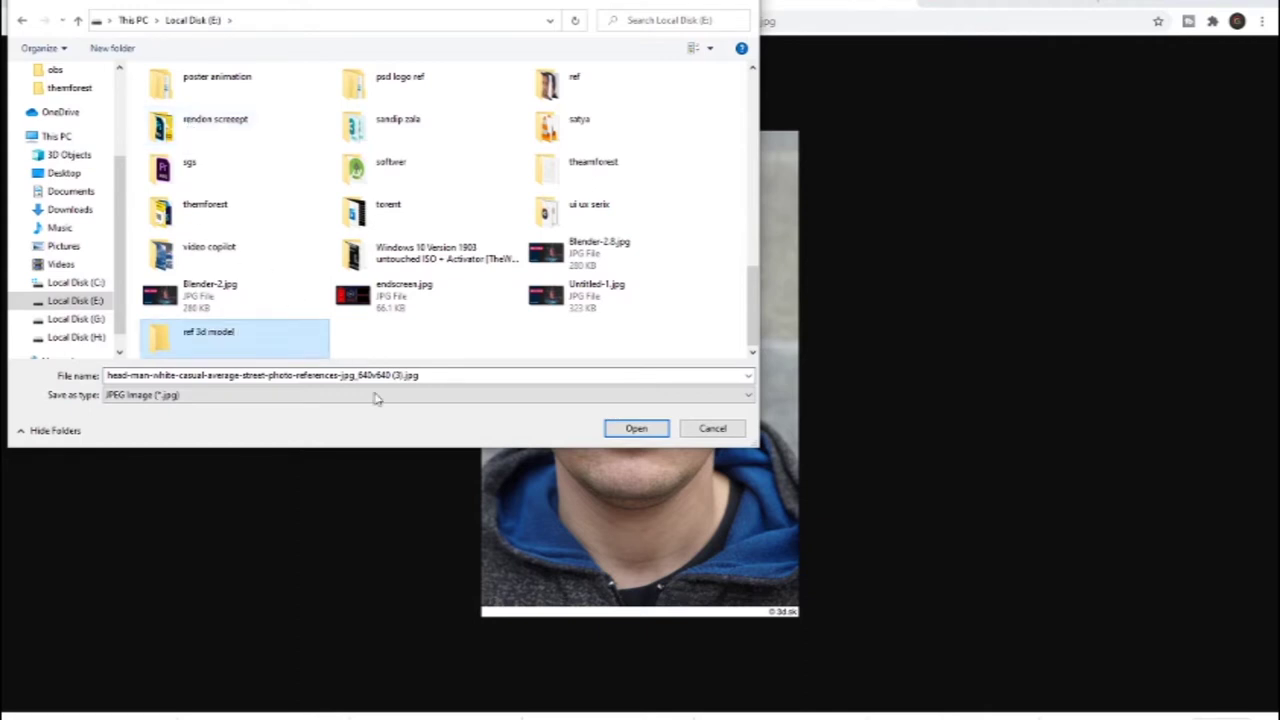
{"action": "key", "text": "Return"}
{"action": "left_click", "coordinate": [633, 430]}
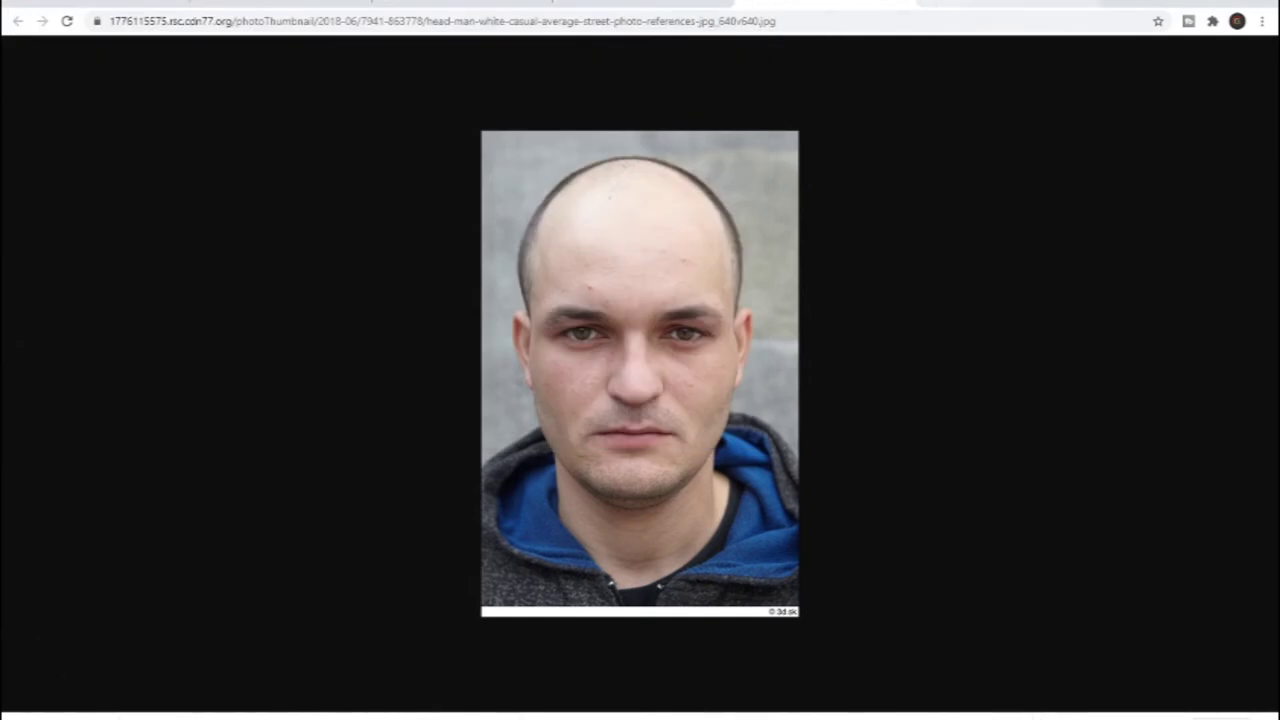
Step: Save the side profile photo into the same folder and return to Blender
{"action": "left_click", "coordinate": [945, 6]}
{"action": "right_click", "coordinate": [676, 310]}
{"action": "left_click", "coordinate": [722, 339]}
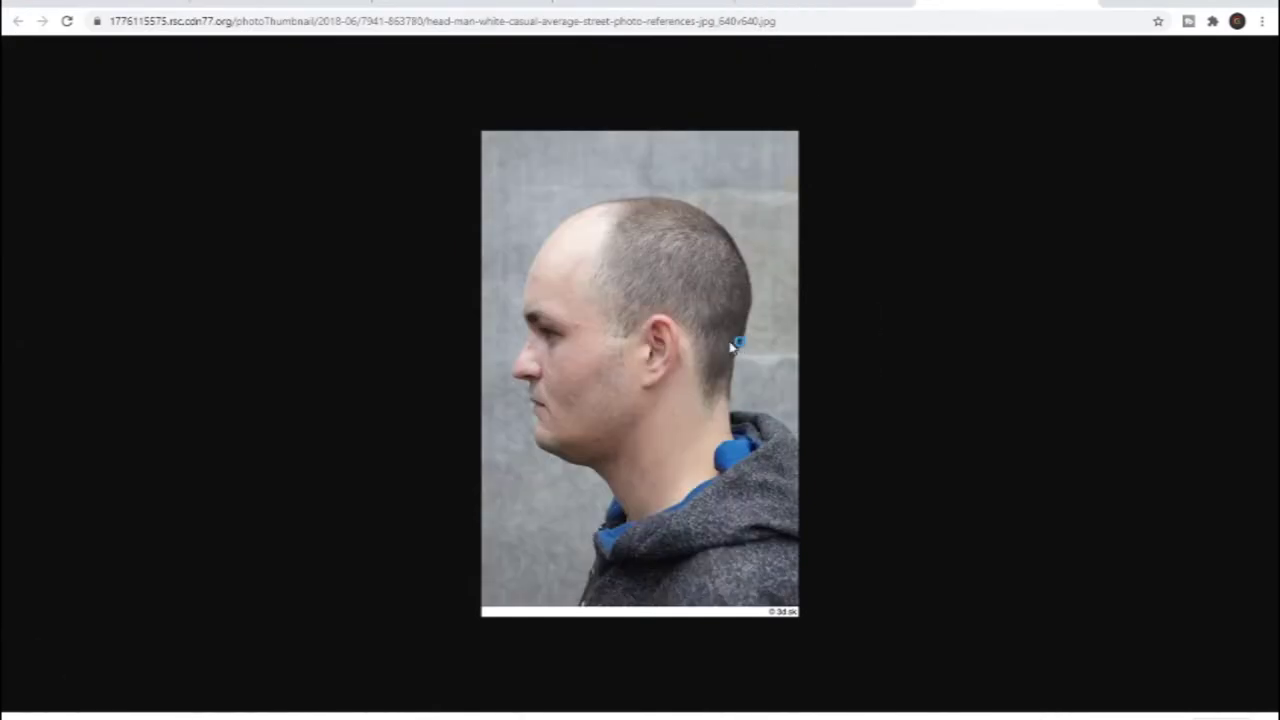
{"action": "left_click", "coordinate": [636, 428]}
{"action": "mouse_move", "coordinate": [318, 715]}
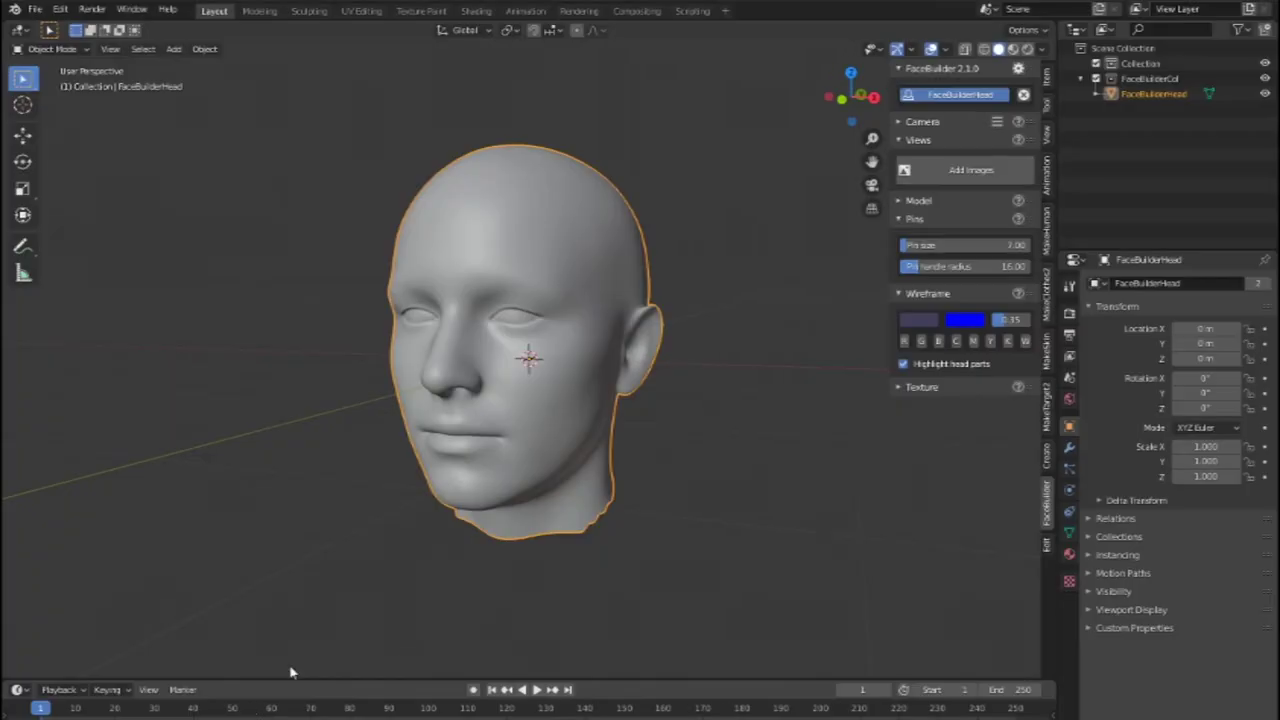
{"action": "left_click", "coordinate": [255, 680]}
{"action": "left_click", "coordinate": [968, 170]}
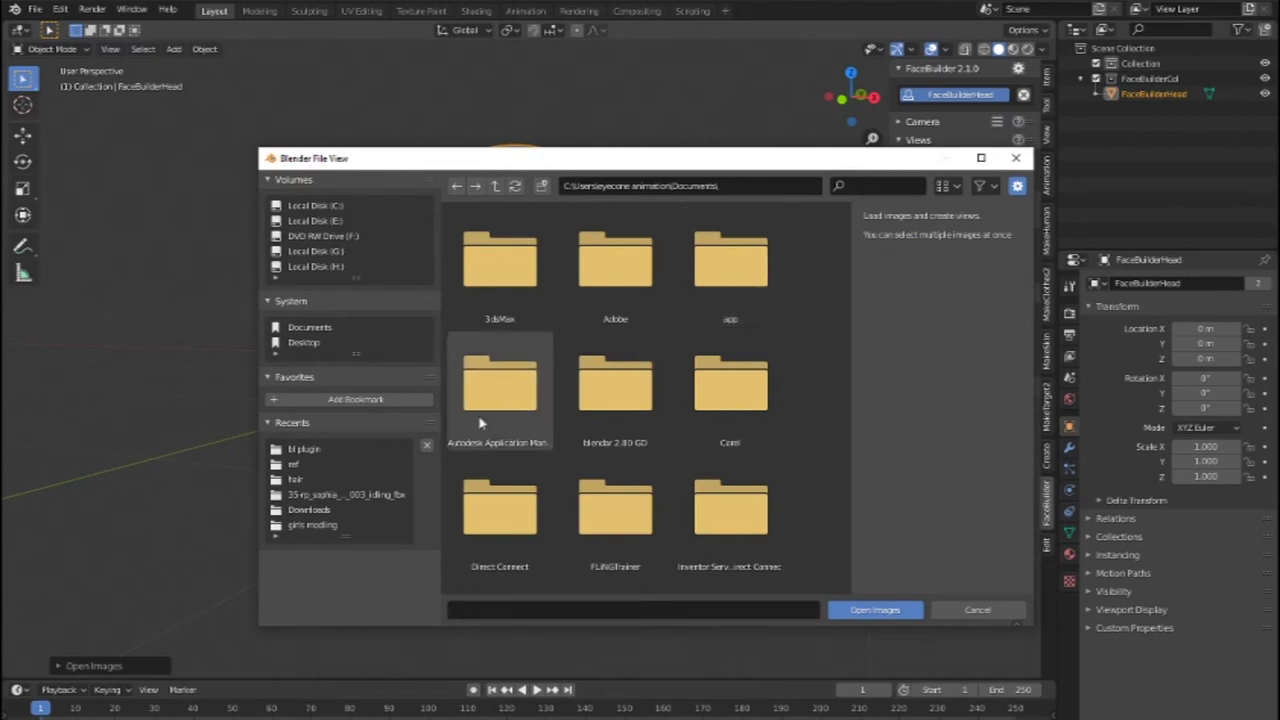
Step: Browse drive E in the image browser to locate the ref 3d model folder
{"action": "left_click", "coordinate": [293, 467]}
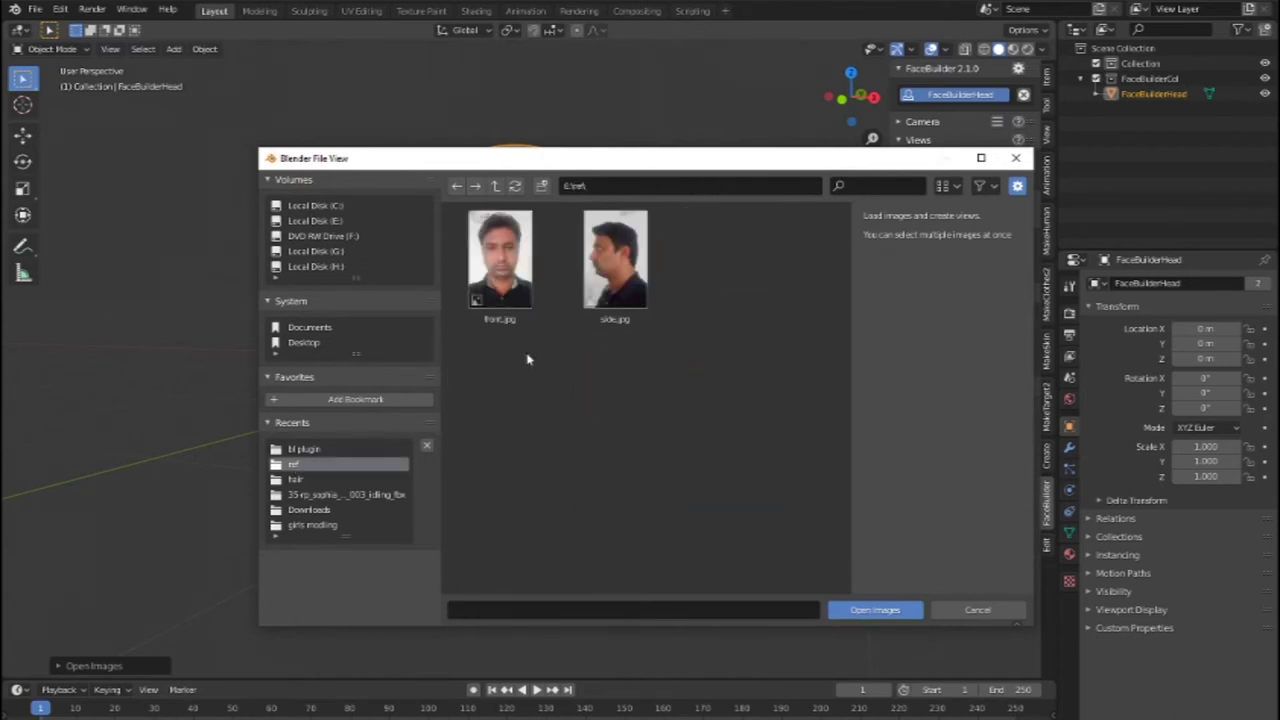
{"action": "left_click", "coordinate": [495, 186]}
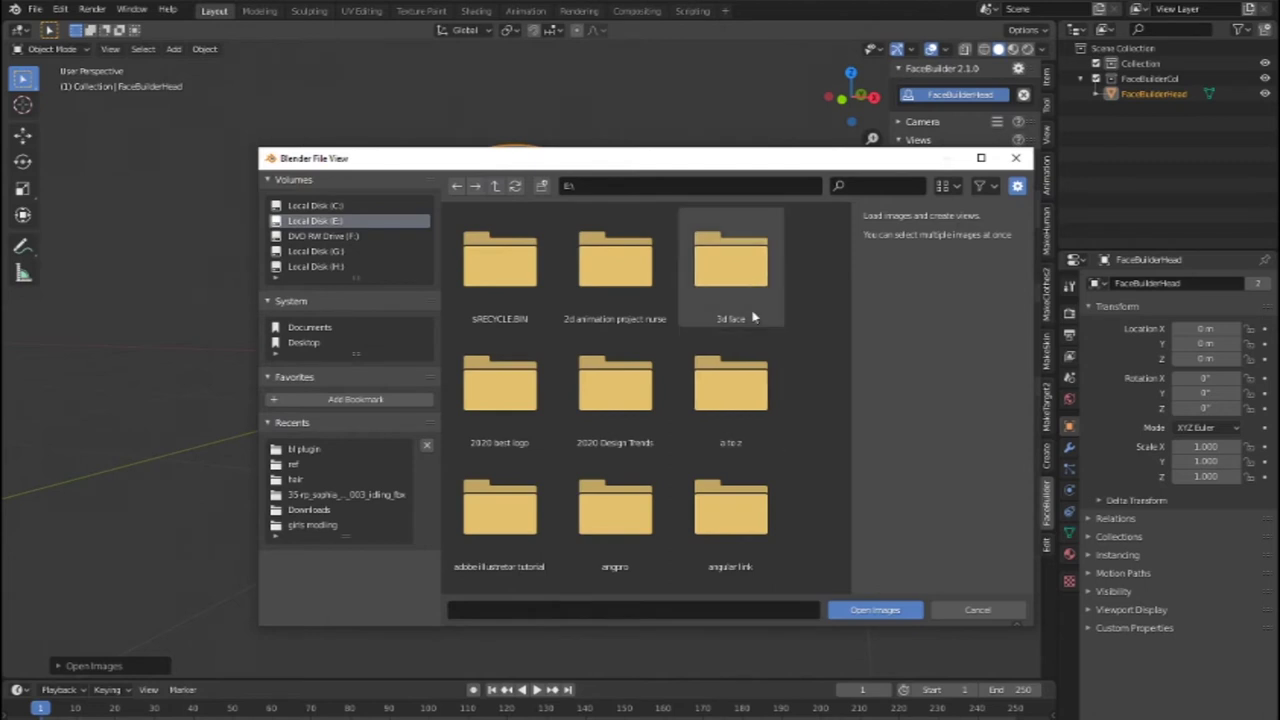
{"action": "double_click", "coordinate": [740, 276]}
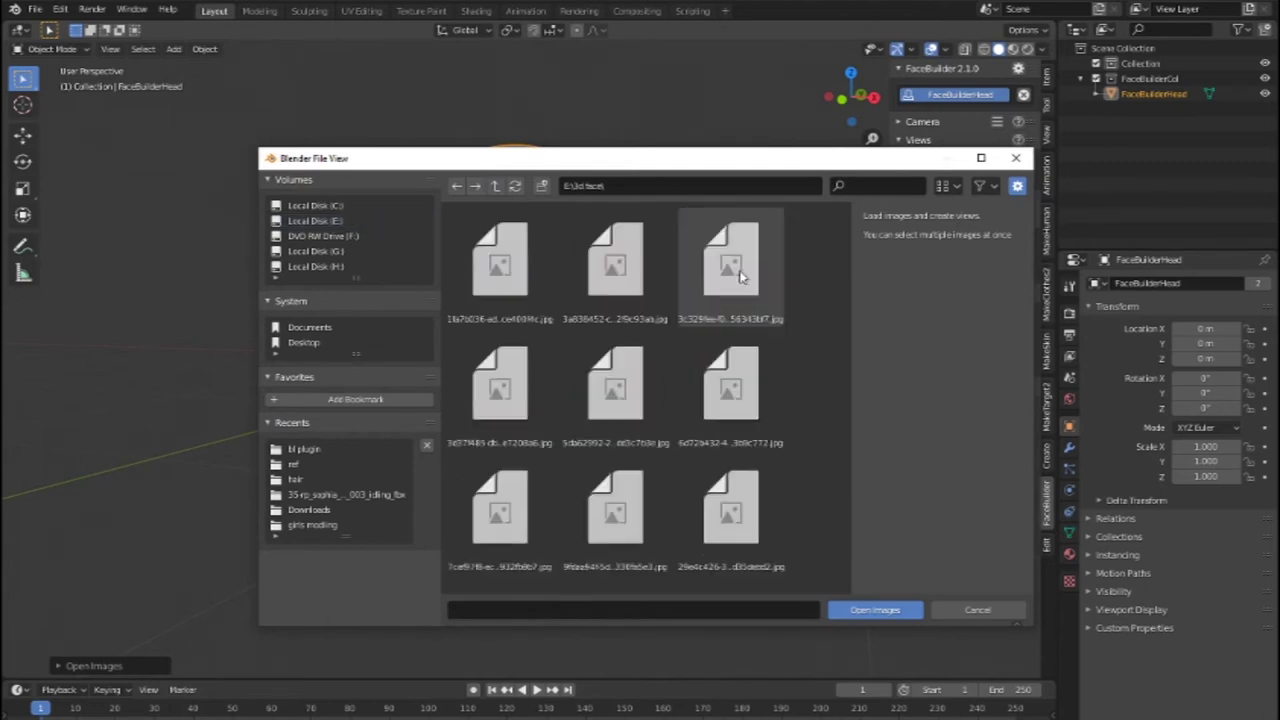
{"action": "left_click", "coordinate": [495, 186]}
{"action": "scroll", "coordinate": [738, 360], "scroll_direction": "down", "scroll_amount": 3}
{"action": "scroll", "coordinate": [738, 360], "scroll_direction": "down", "scroll_amount": 2}
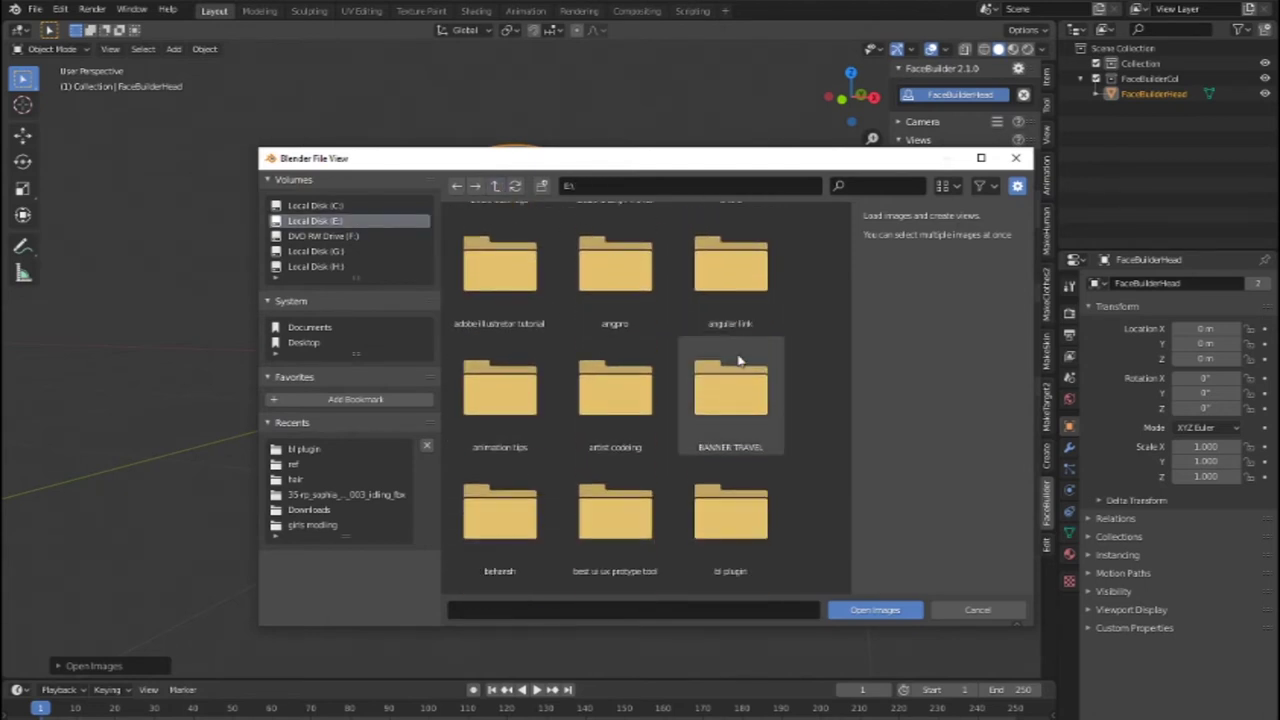
{"action": "scroll", "coordinate": [738, 360], "scroll_direction": "down", "scroll_amount": 3}
{"action": "scroll", "coordinate": [738, 360], "scroll_direction": "down", "scroll_amount": 3}
{"action": "scroll", "coordinate": [738, 360], "scroll_direction": "down", "scroll_amount": 3}
{"action": "scroll", "coordinate": [738, 360], "scroll_direction": "down", "scroll_amount": 3}
{"action": "scroll", "coordinate": [738, 360], "scroll_direction": "down", "scroll_amount": 3}
{"action": "scroll", "coordinate": [738, 360], "scroll_direction": "down", "scroll_amount": 2}
{"action": "scroll", "coordinate": [738, 360], "scroll_direction": "down", "scroll_amount": 2}
{"action": "scroll", "coordinate": [738, 360], "scroll_direction": "down", "scroll_amount": 1}
{"action": "scroll", "coordinate": [738, 360], "scroll_direction": "down", "scroll_amount": 1}
{"action": "scroll", "coordinate": [738, 360], "scroll_direction": "down", "scroll_amount": 2}
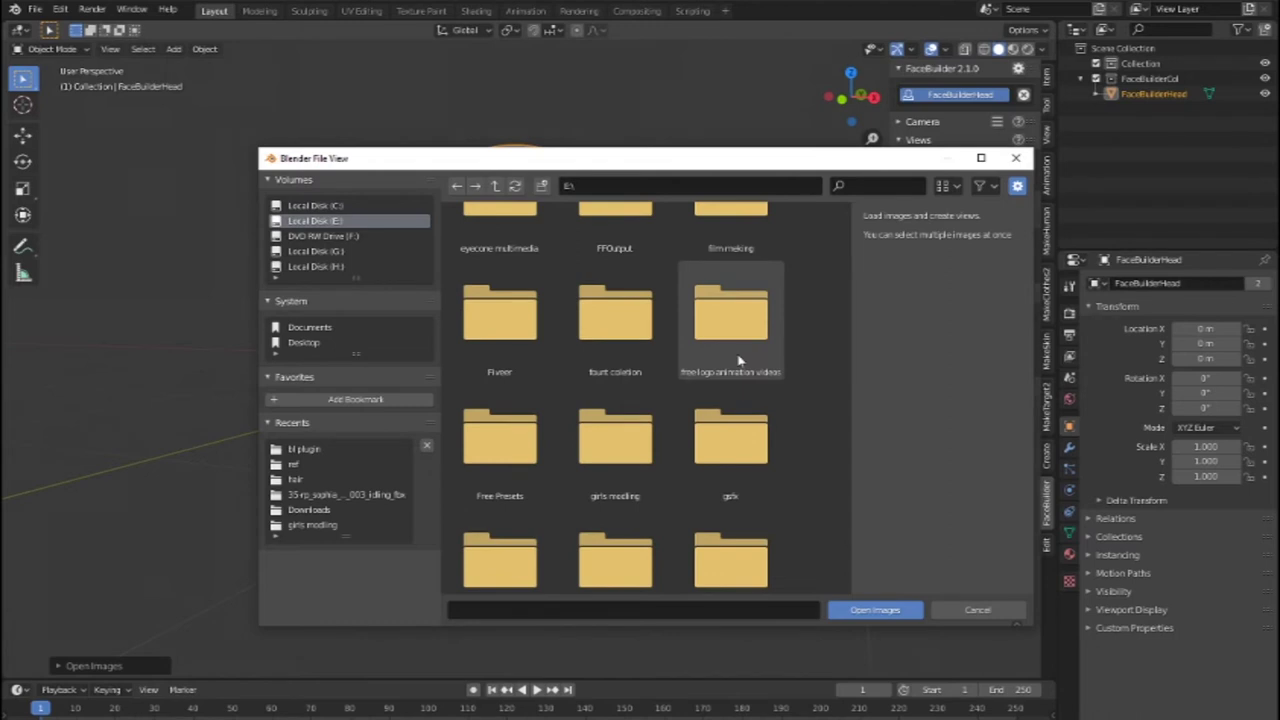
{"action": "scroll", "coordinate": [738, 360], "scroll_direction": "down", "scroll_amount": 3}
{"action": "scroll", "coordinate": [738, 360], "scroll_direction": "down", "scroll_amount": 2}
{"action": "scroll", "coordinate": [738, 360], "scroll_direction": "down", "scroll_amount": 2}
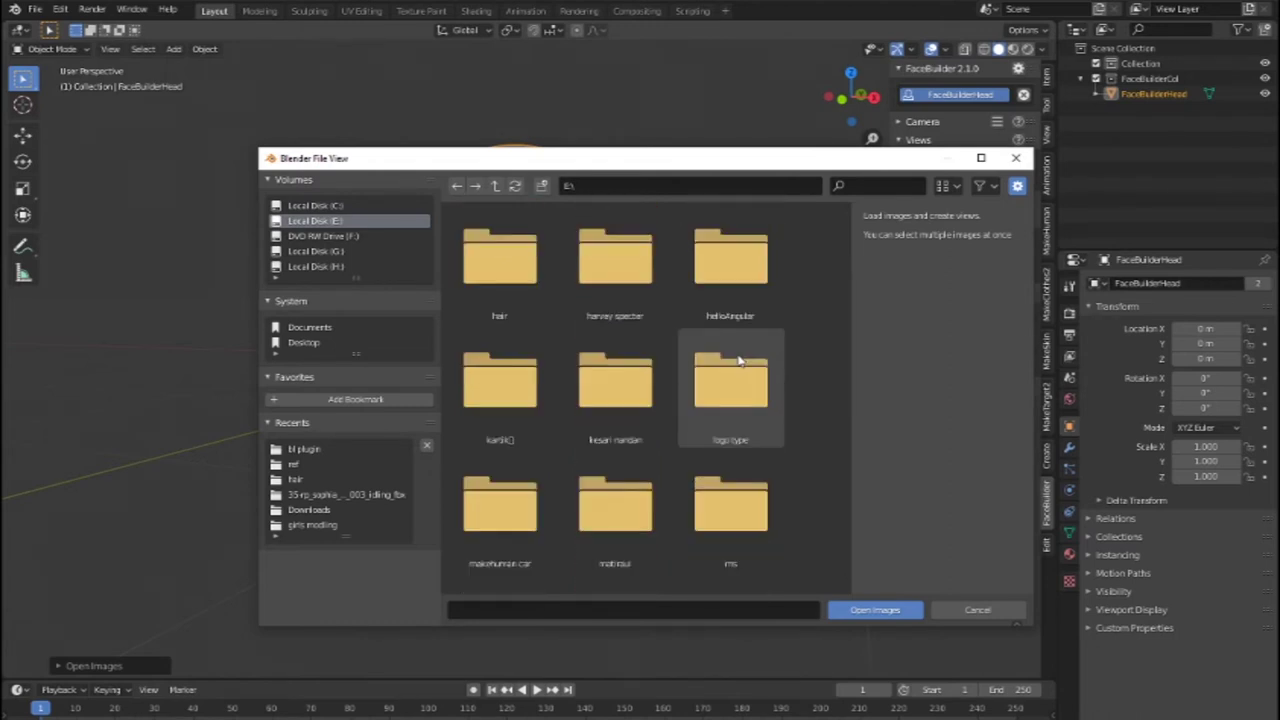
{"action": "scroll", "coordinate": [738, 360], "scroll_direction": "down", "scroll_amount": 2}
{"action": "scroll", "coordinate": [738, 360], "scroll_direction": "down", "scroll_amount": 2}
{"action": "scroll", "coordinate": [738, 360], "scroll_direction": "down", "scroll_amount": 1}
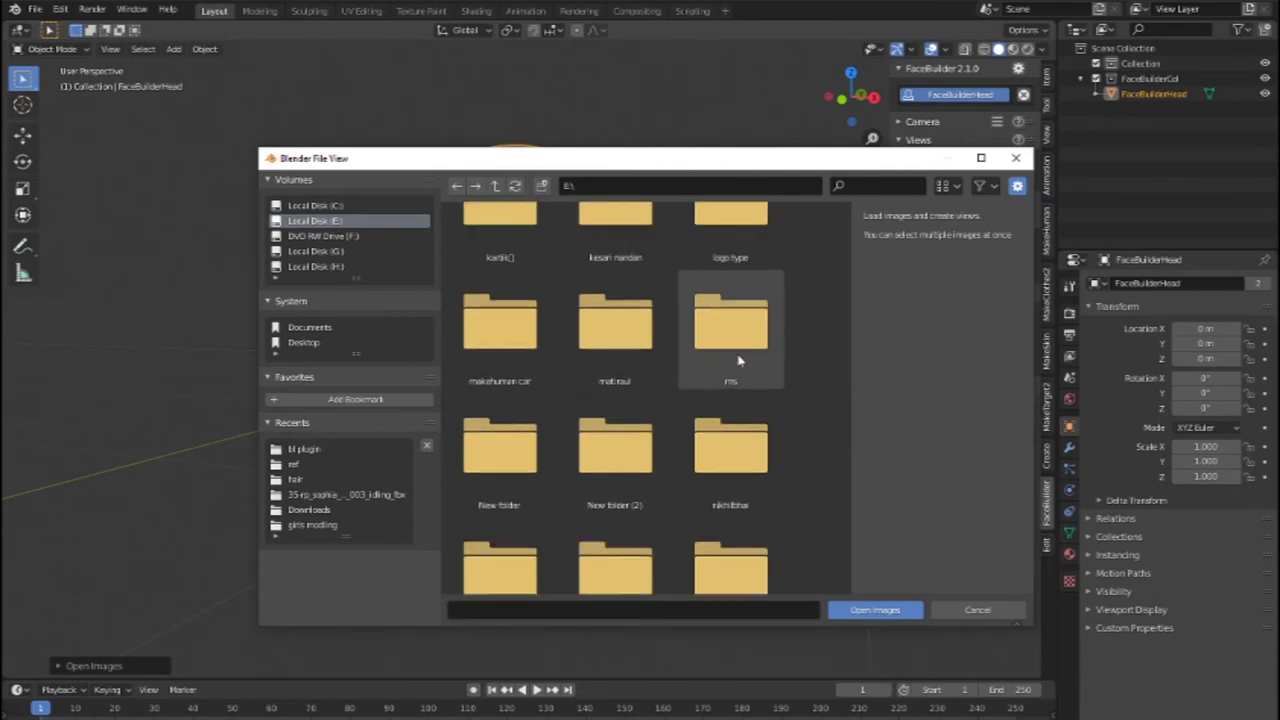
{"action": "scroll", "coordinate": [738, 360], "scroll_direction": "down", "scroll_amount": 2}
{"action": "scroll", "coordinate": [738, 360], "scroll_direction": "down", "scroll_amount": 2}
{"action": "scroll", "coordinate": [737, 362], "scroll_direction": "up", "scroll_amount": 2}
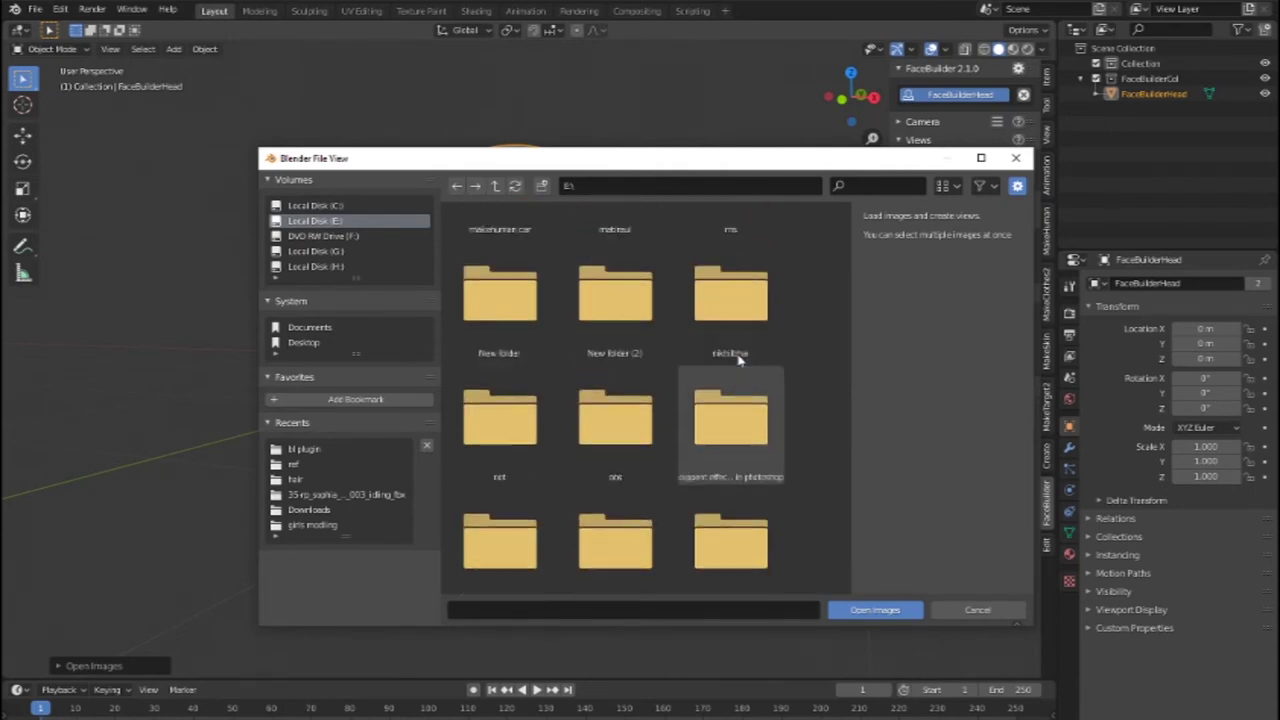
{"action": "scroll", "coordinate": [730, 378], "scroll_direction": "down", "scroll_amount": 2}
{"action": "scroll", "coordinate": [730, 378], "scroll_direction": "down", "scroll_amount": 3}
{"action": "scroll", "coordinate": [727, 378], "scroll_direction": "down", "scroll_amount": 3}
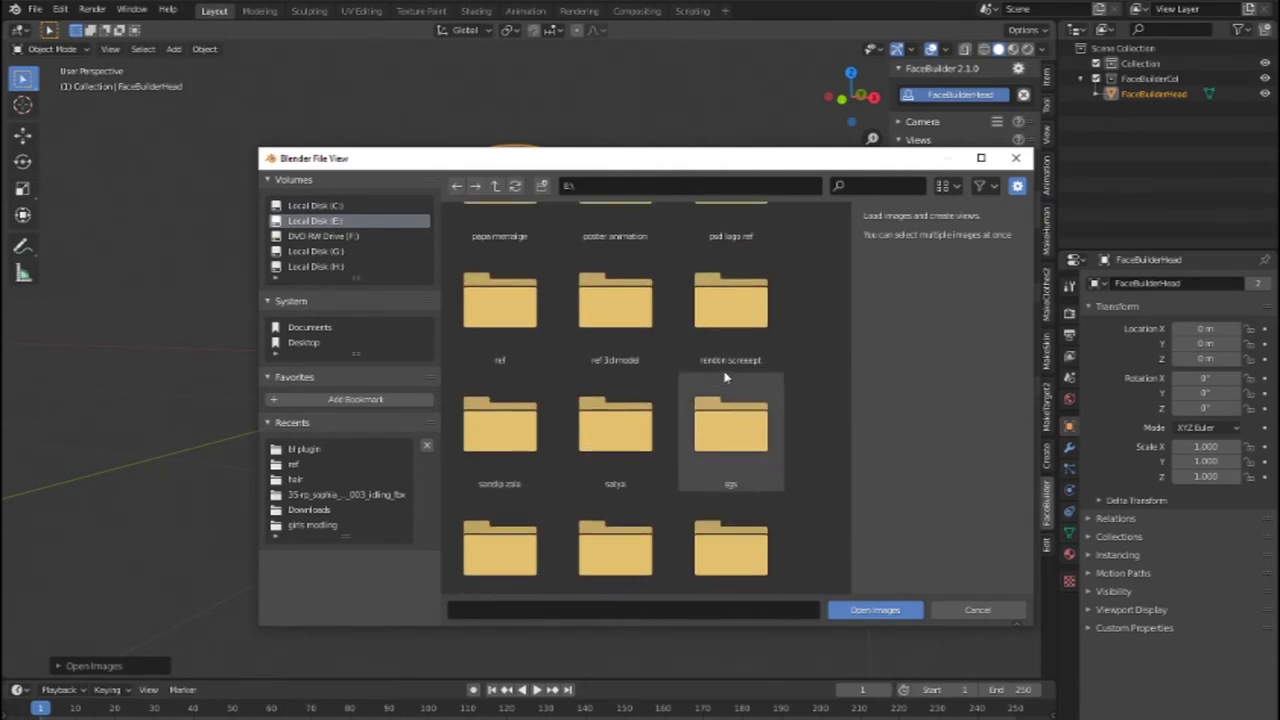
Step: Load the frontal face photo from ref 3d model into FaceBuilder
{"action": "double_click", "coordinate": [655, 350]}
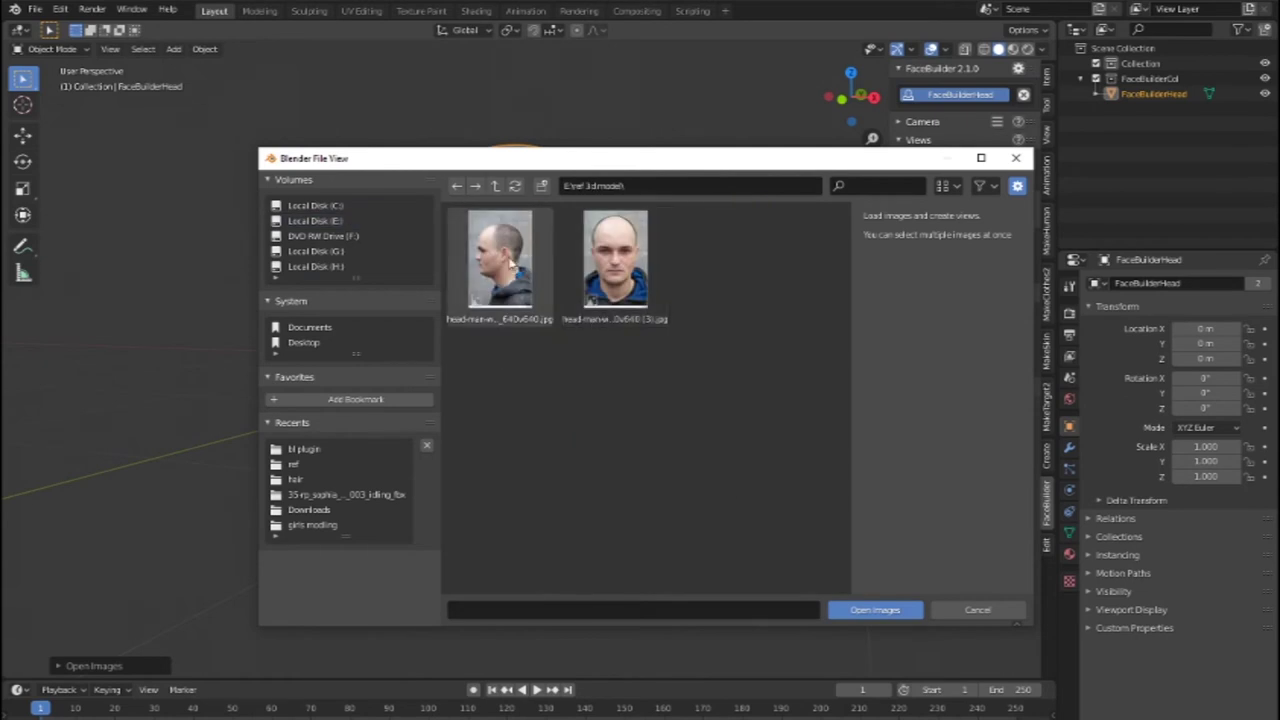
{"action": "left_click", "coordinate": [618, 258]}
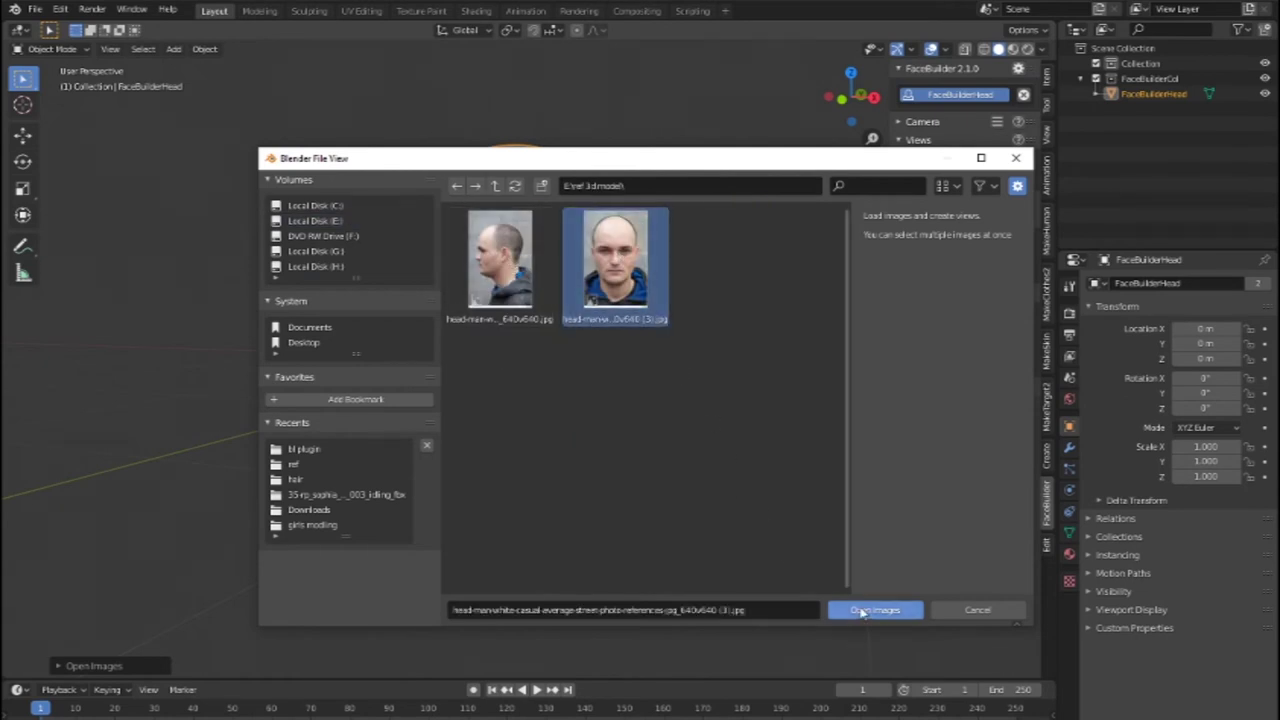
{"action": "left_click", "coordinate": [862, 612]}
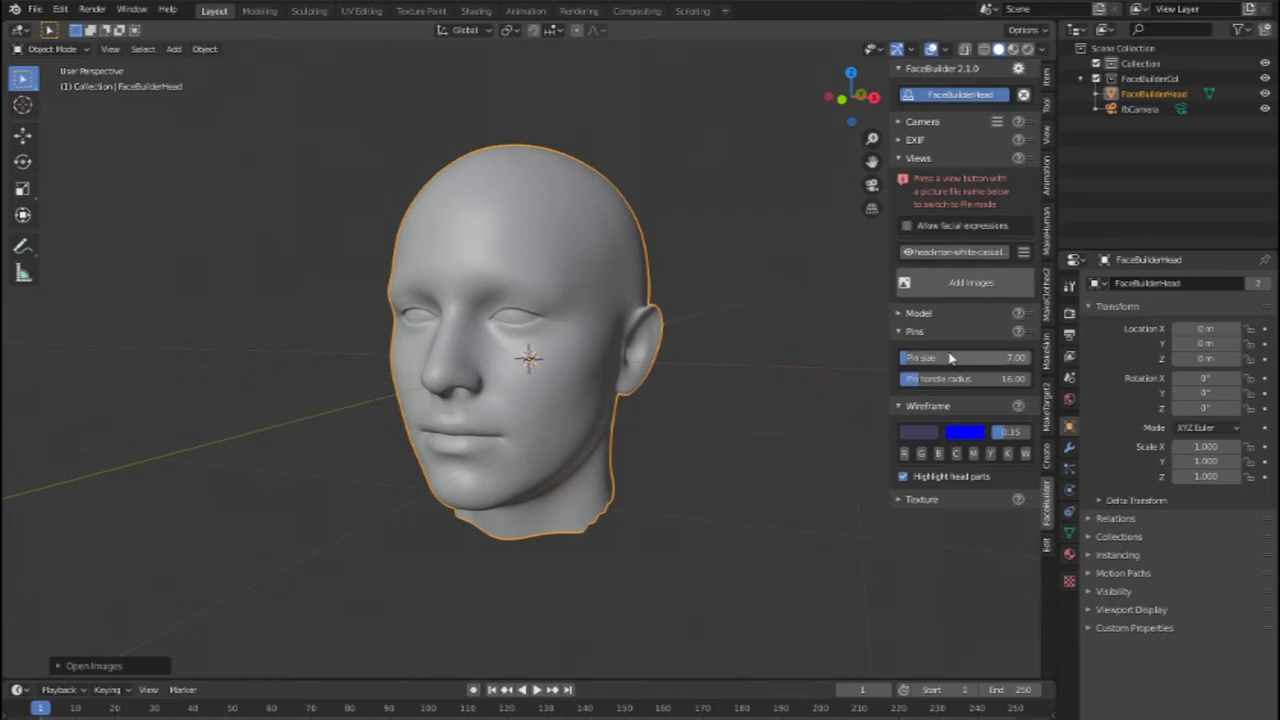
Step: Add the side-profile photo from the recent ref 3d model folder as a second view
{"action": "left_click", "coordinate": [971, 283]}
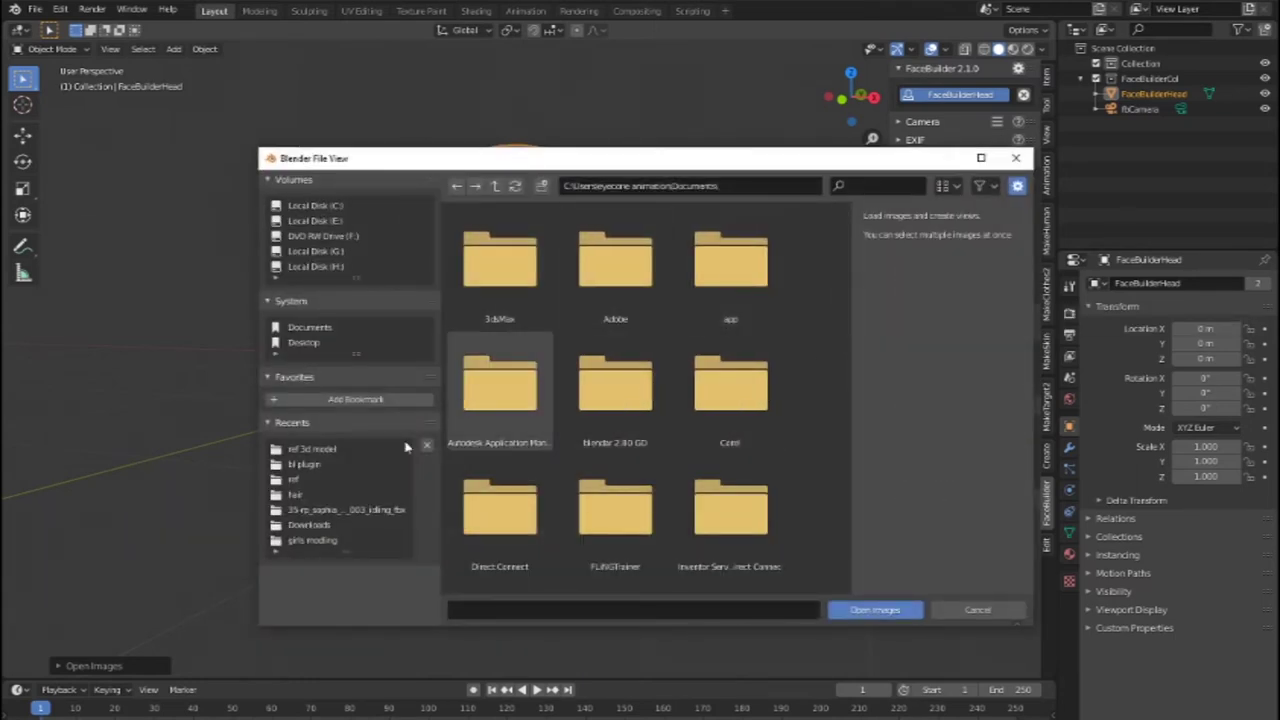
{"action": "left_click", "coordinate": [305, 451]}
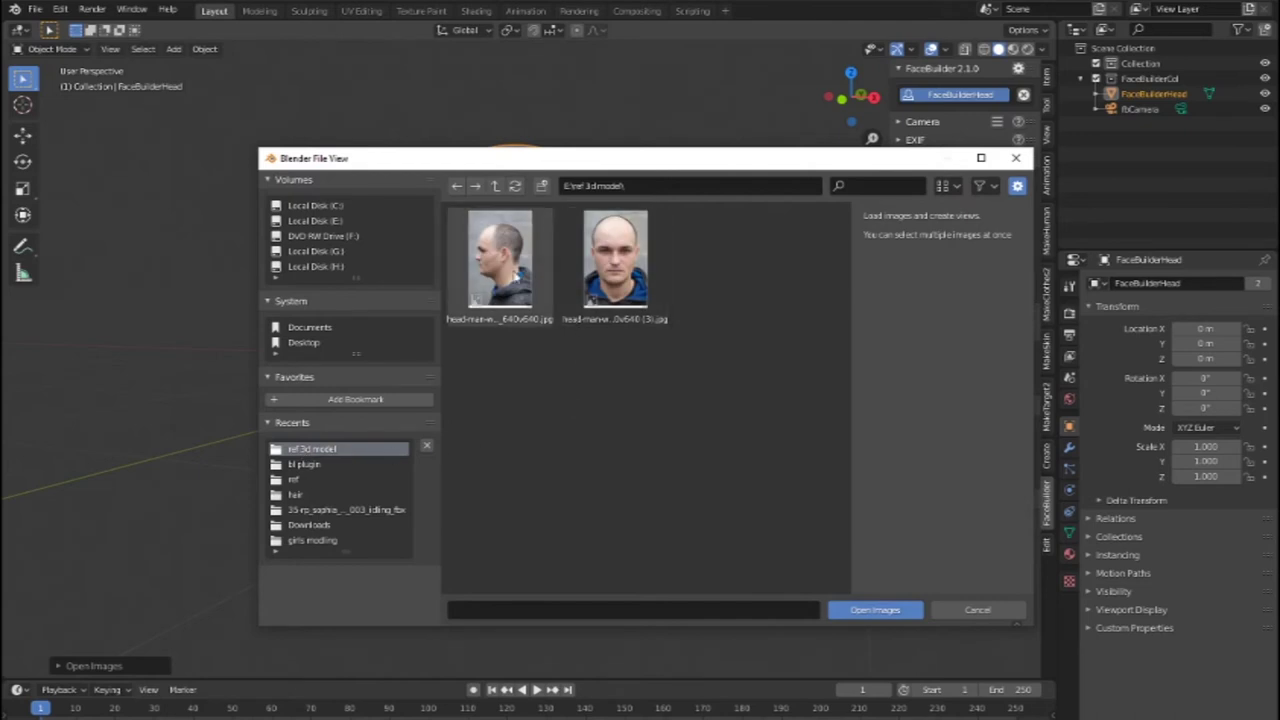
{"action": "double_click", "coordinate": [510, 265]}
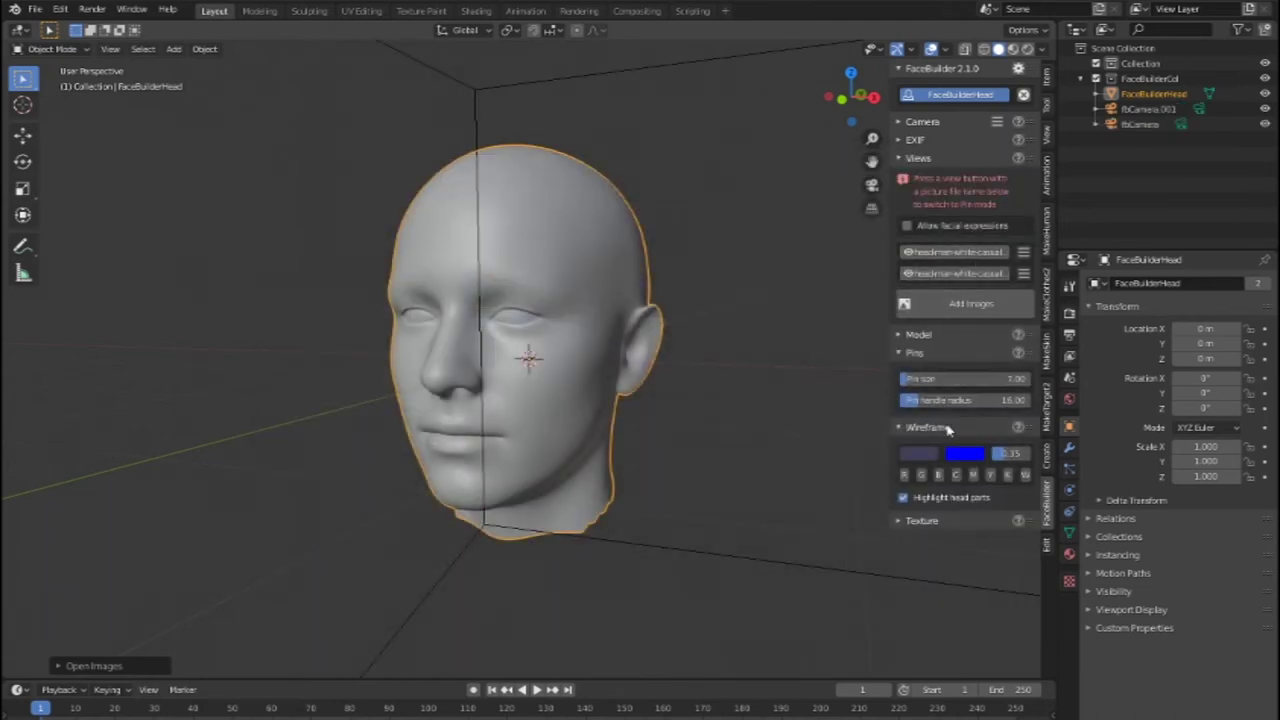
Step: Enter pin mode on the frontal photo and pin the mesh's nose, deleting two misplaced pins
{"action": "left_click", "coordinate": [955, 251]}
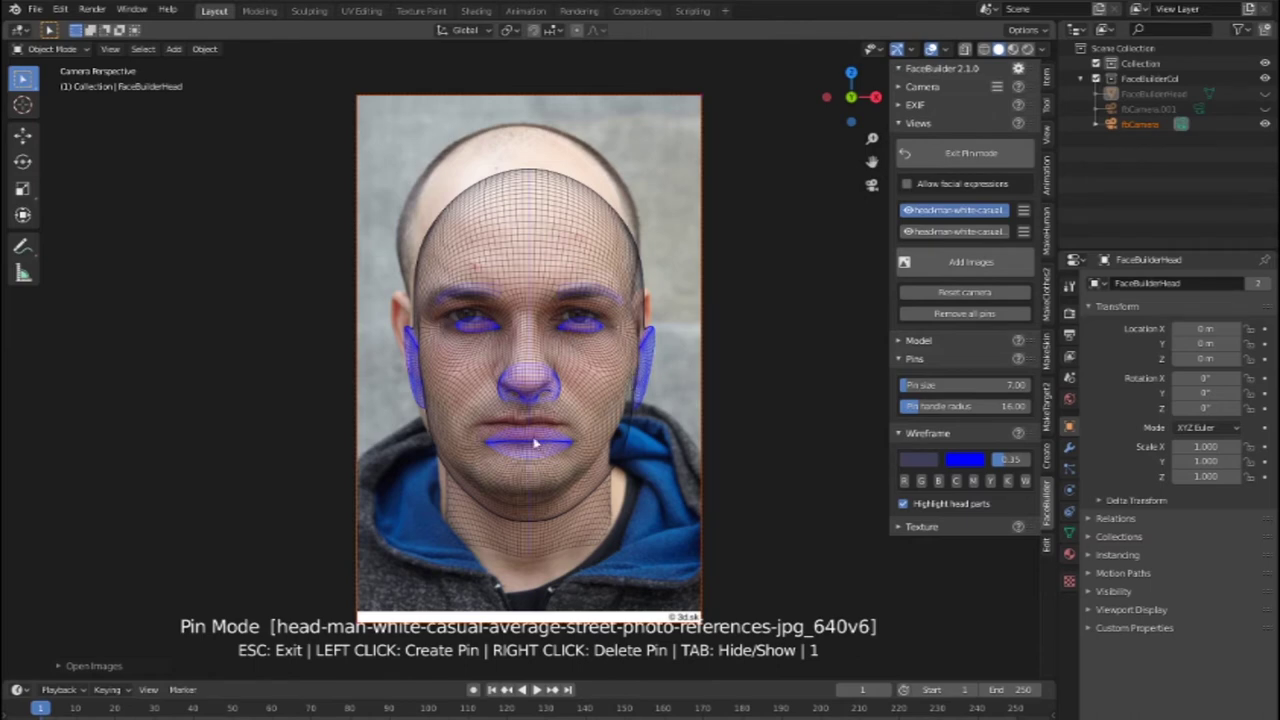
{"action": "left_click_drag", "start_coordinate": [535, 406], "coordinate": [528, 392]}
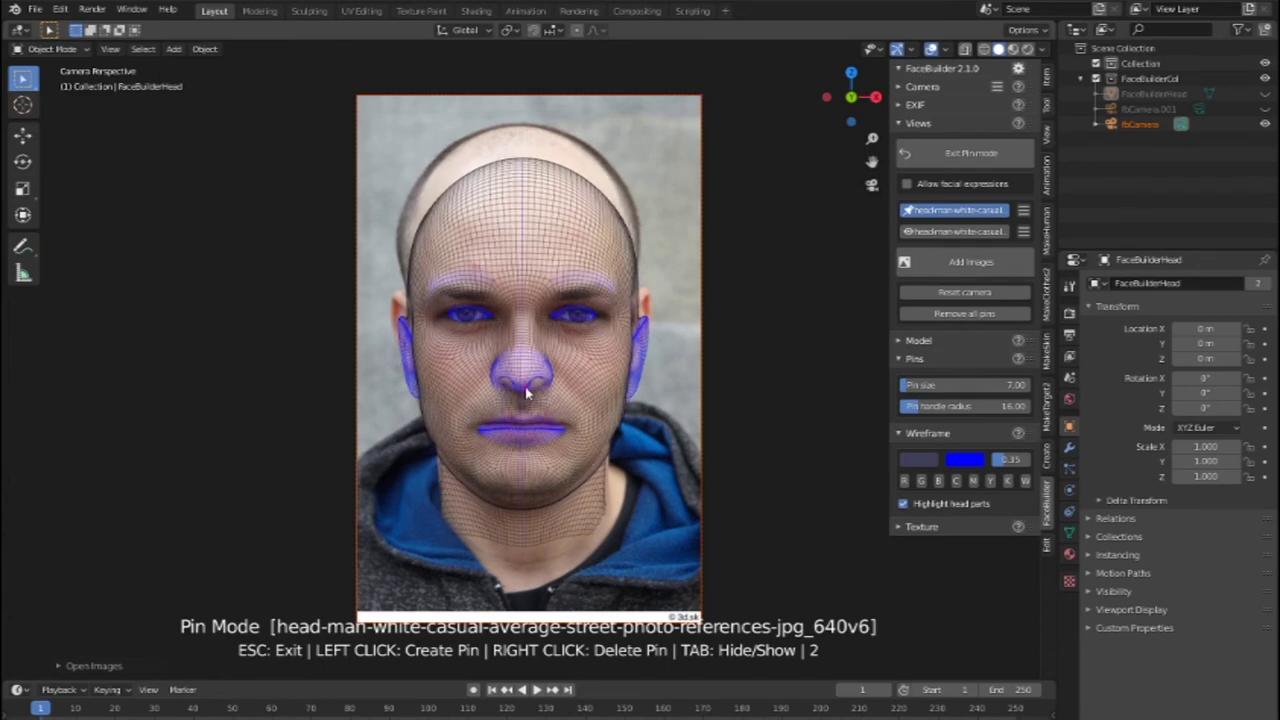
{"action": "left_click", "coordinate": [522, 380]}
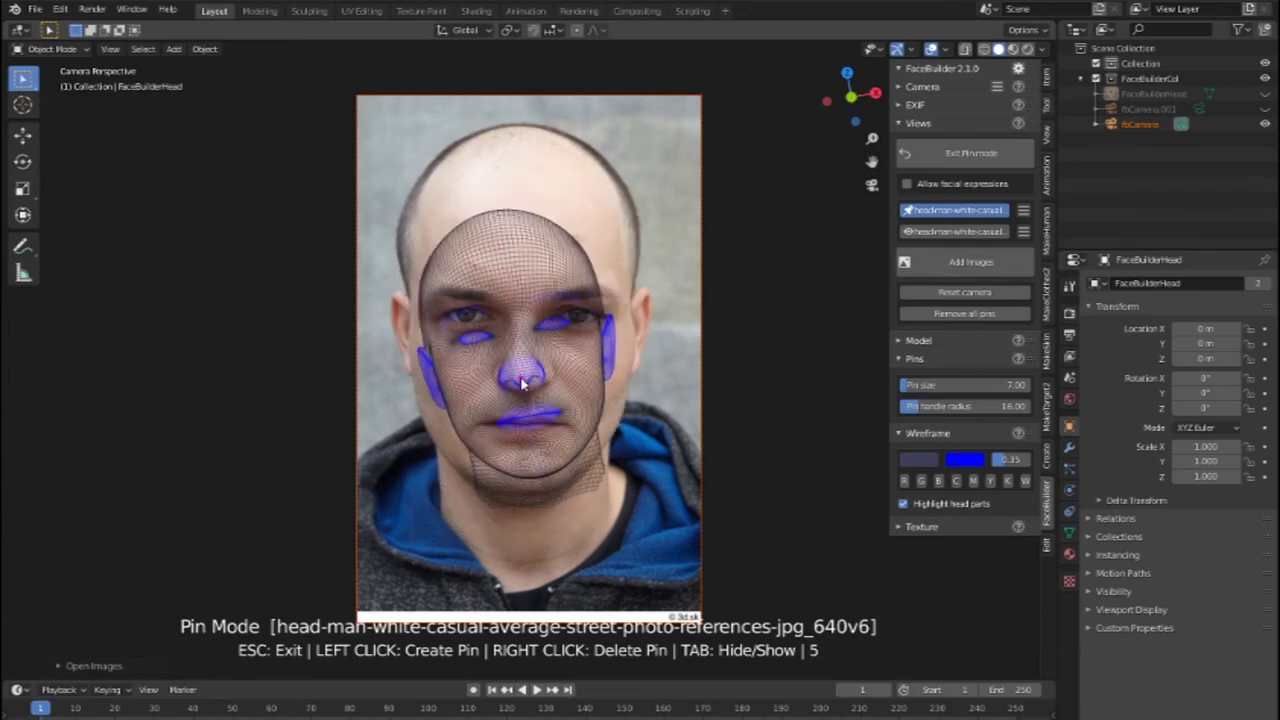
{"action": "right_click", "coordinate": [521, 382]}
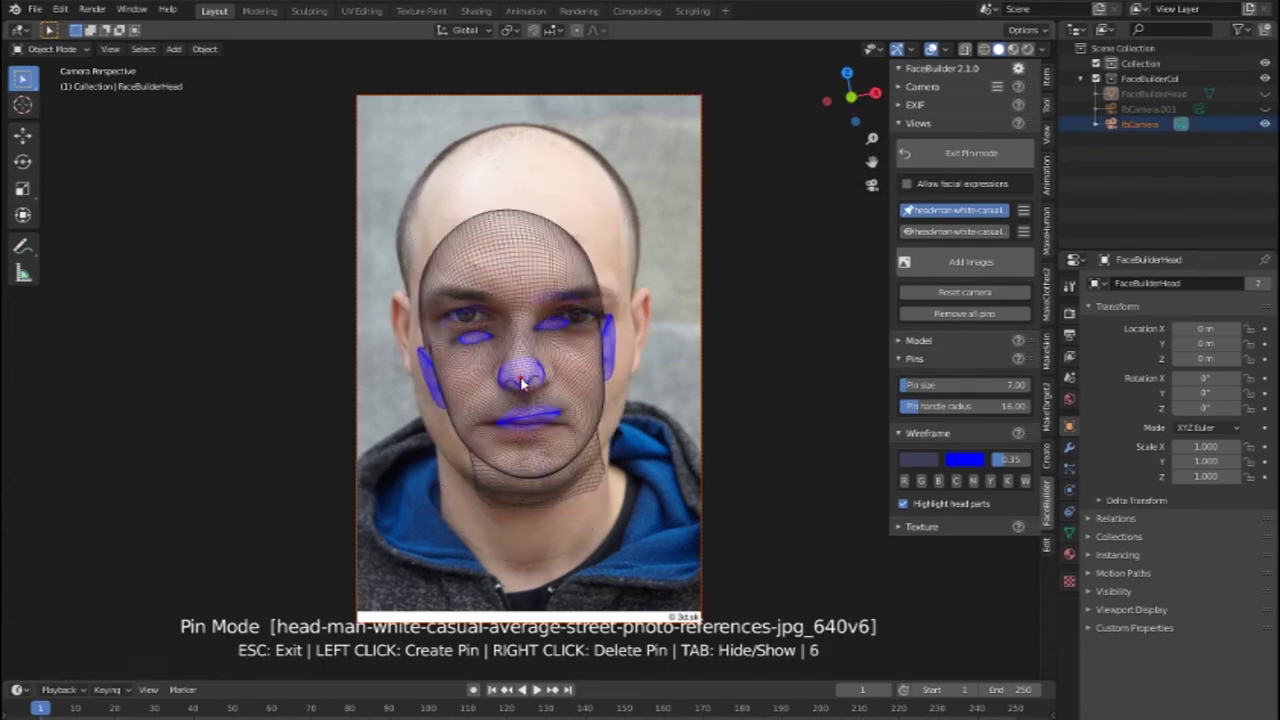
{"action": "right_click", "coordinate": [600, 395]}
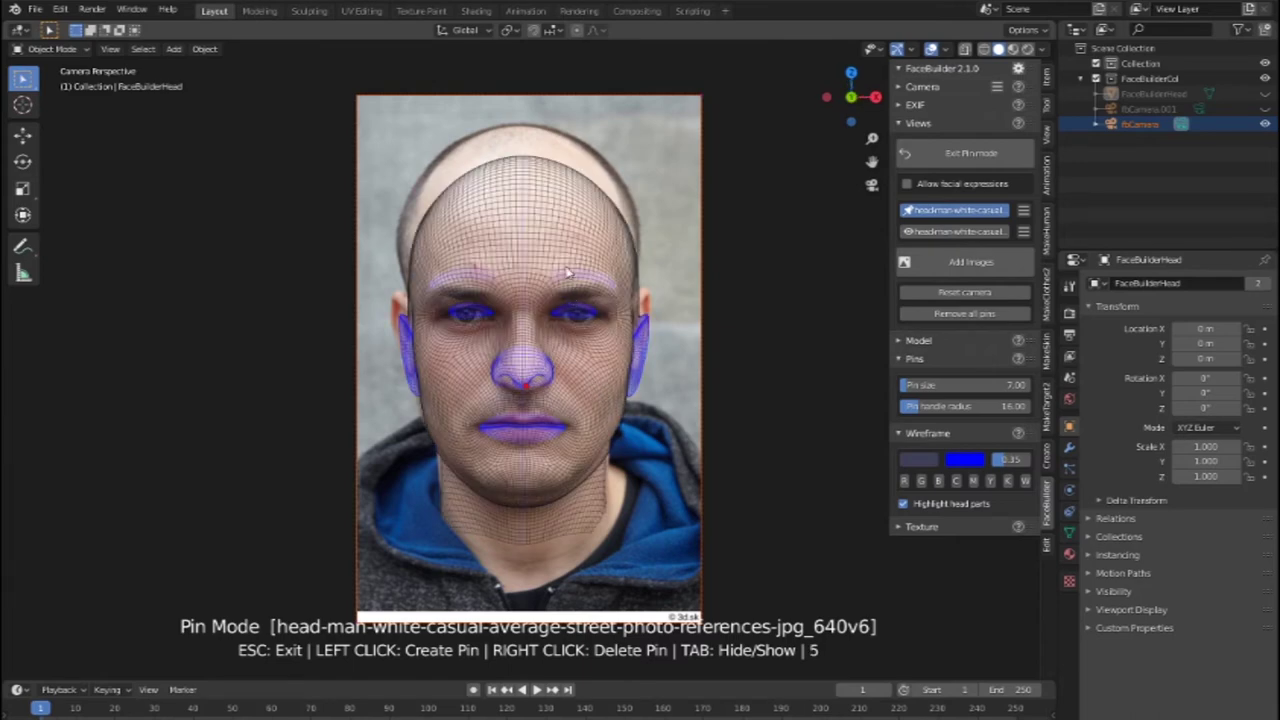
Step: Pin the forehead and nose bridge, removing and undoing stray pins around the eyes
{"action": "left_click_drag", "start_coordinate": [526, 207], "coordinate": [527, 180]}
{"action": "left_click", "coordinate": [527, 183]}
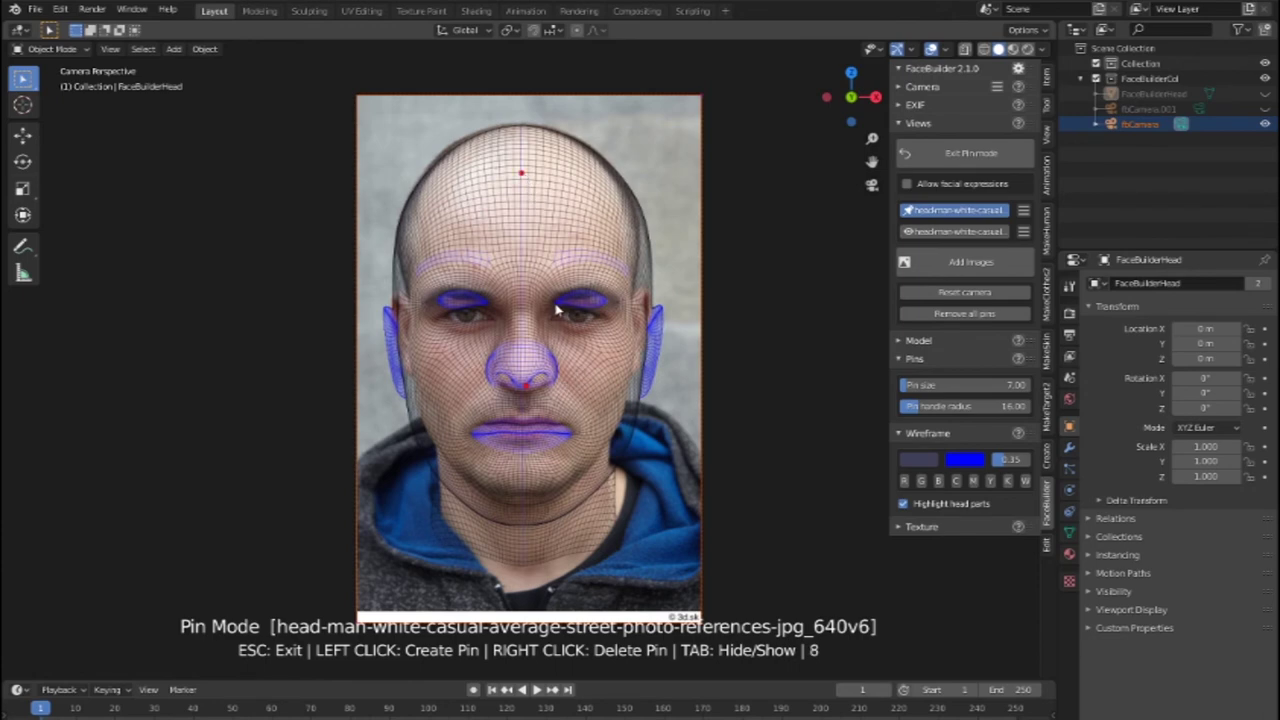
{"action": "left_click", "coordinate": [557, 311]}
{"action": "left_click", "coordinate": [559, 317]}
{"action": "right_click", "coordinate": [552, 318]}
{"action": "right_click", "coordinate": [604, 377]}
{"action": "double_click", "coordinate": [527, 312]}
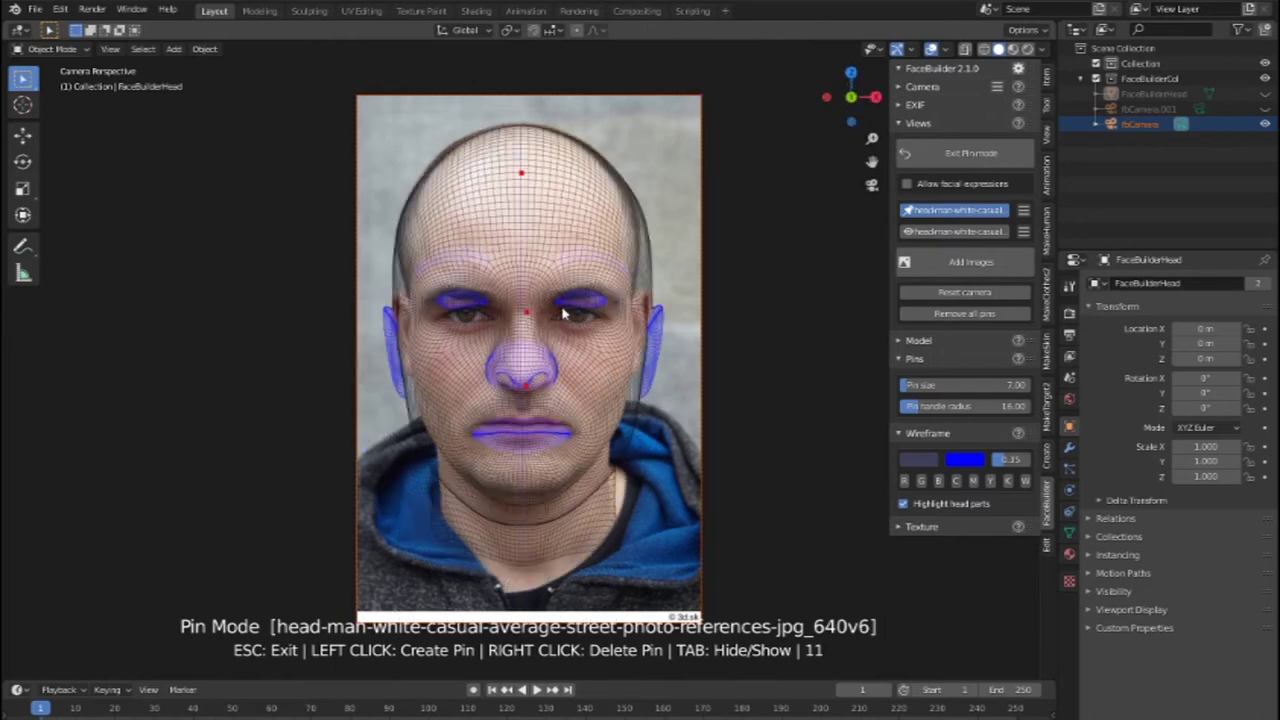
{"action": "left_click", "coordinate": [557, 305]}
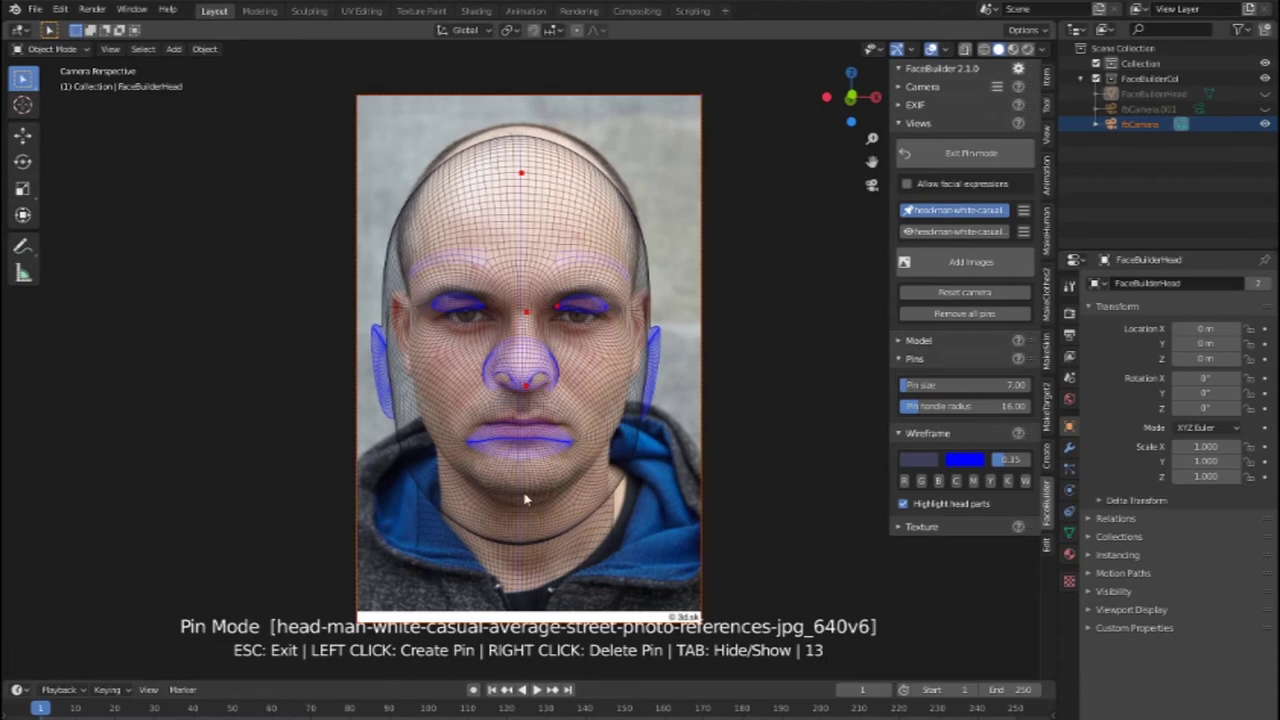
{"action": "key", "text": "ctrl+z"}
Step: Pin the chin and top of the head, then hide the photo to check the mesh
{"action": "left_click_drag", "start_coordinate": [522, 494], "coordinate": [521, 480]}
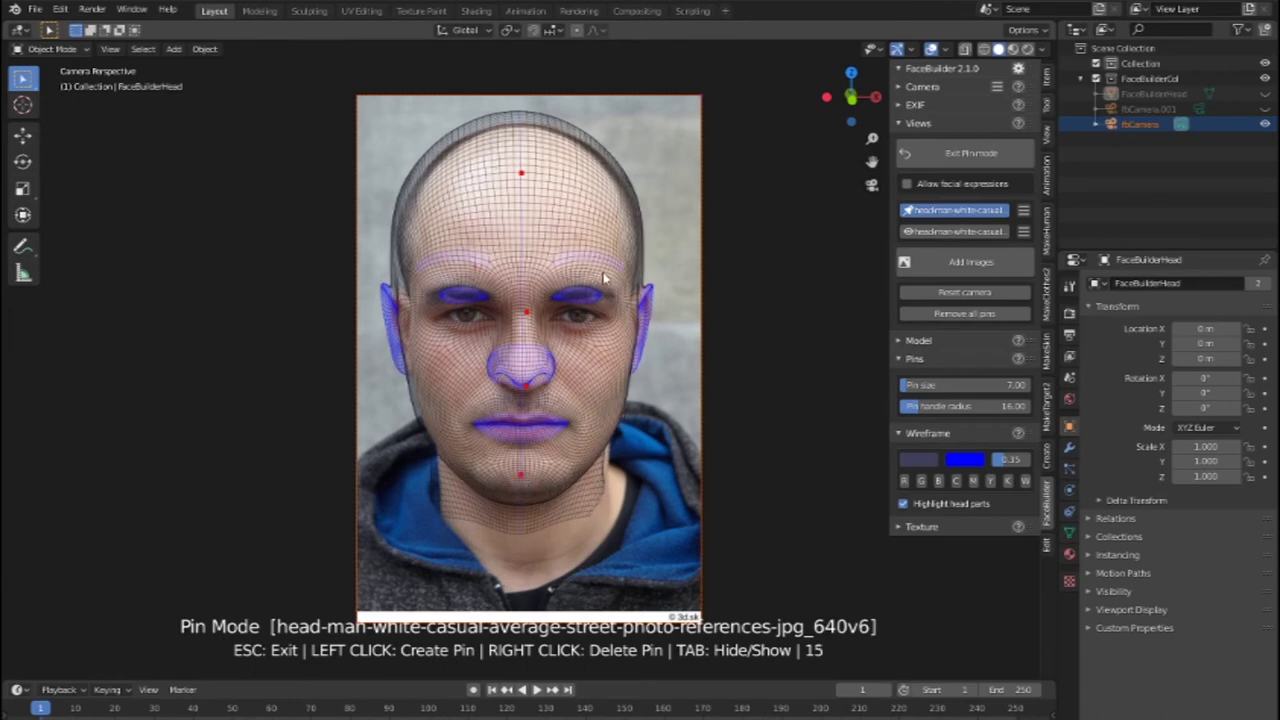
{"action": "left_click", "coordinate": [523, 123]}
{"action": "left_click", "coordinate": [520, 176]}
{"action": "key", "text": "Tab"}
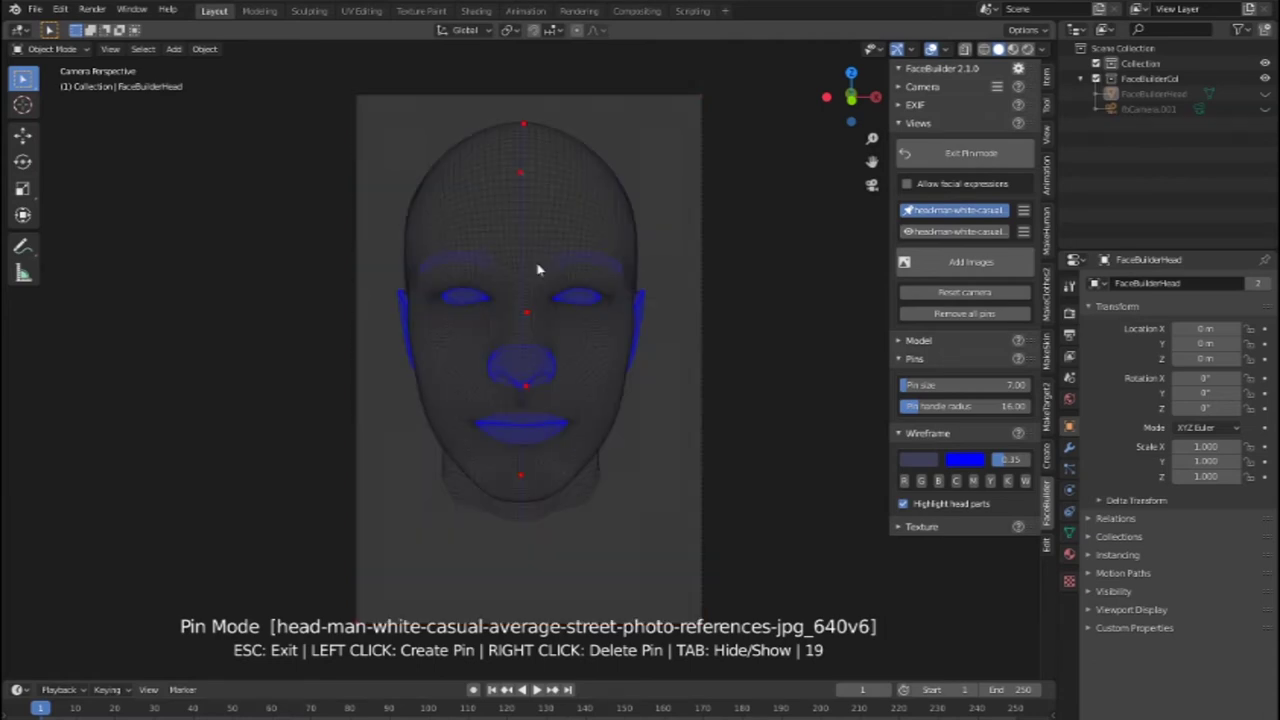
Step: Restore the background photo and remove the unwanted forehead pin
{"action": "key", "text": "Tab"}
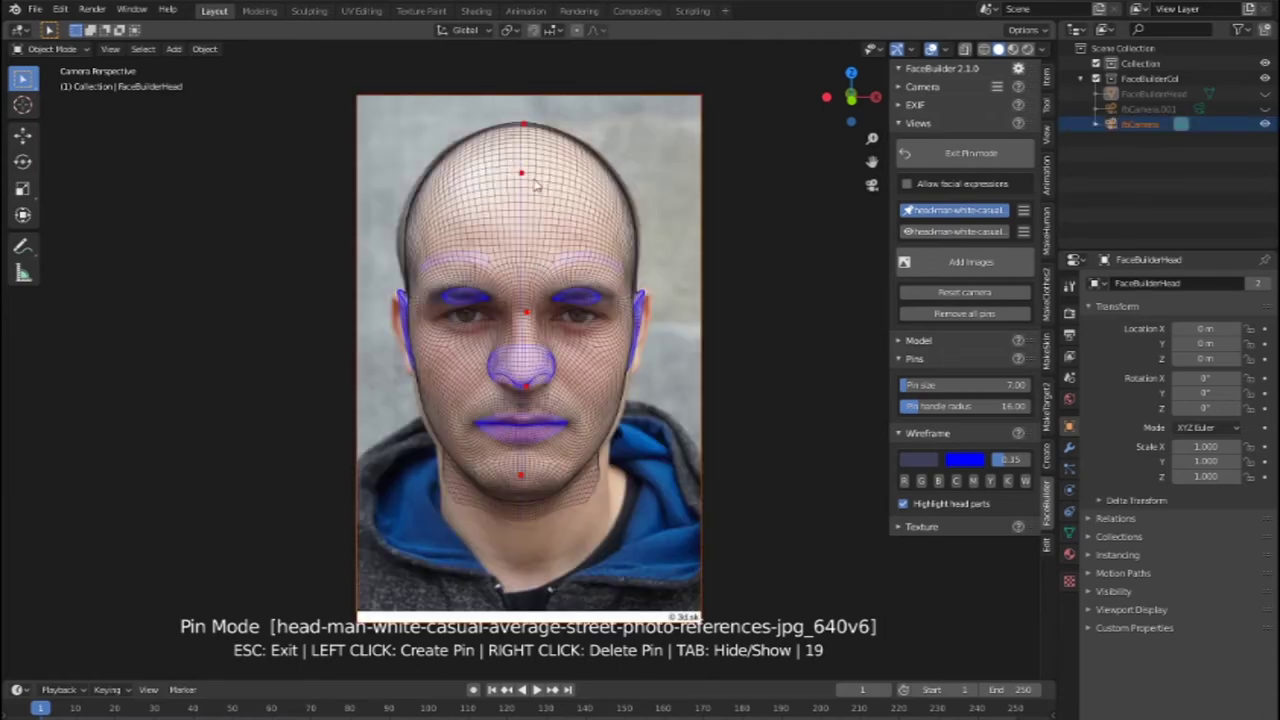
{"action": "left_click_drag", "start_coordinate": [520, 175], "coordinate": [553, 200]}
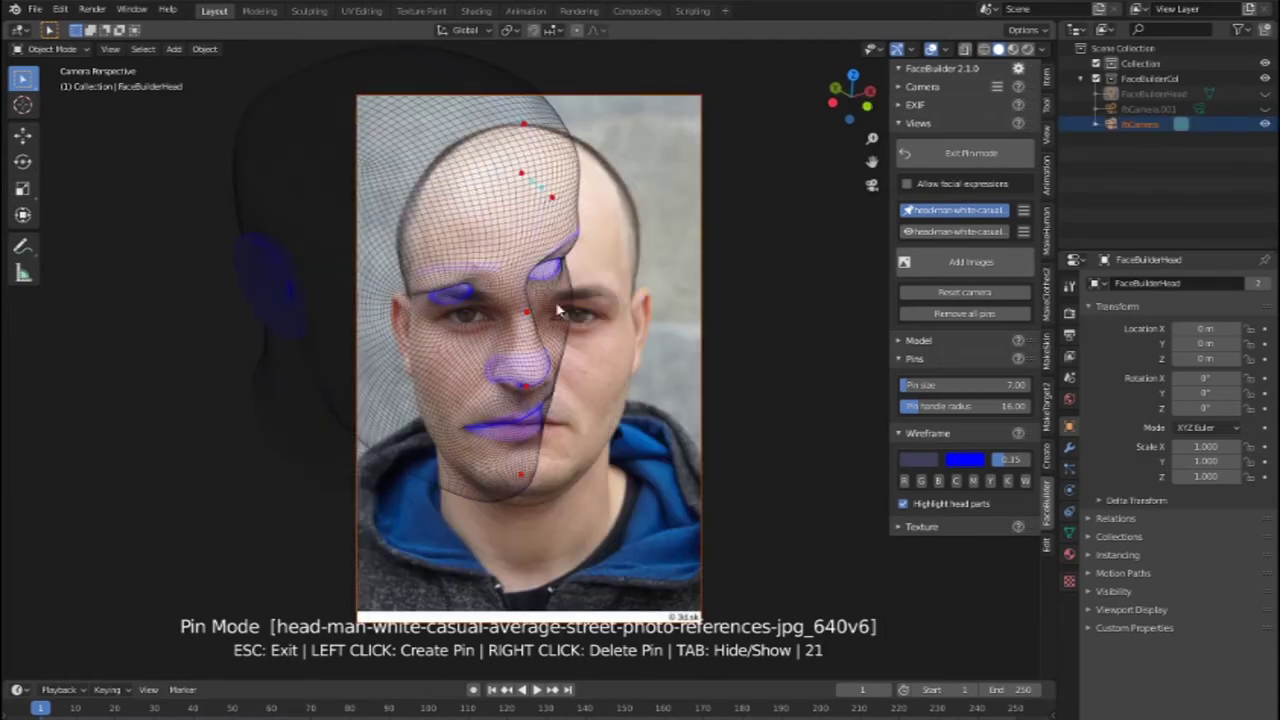
{"action": "key", "text": "ctrl+z"}
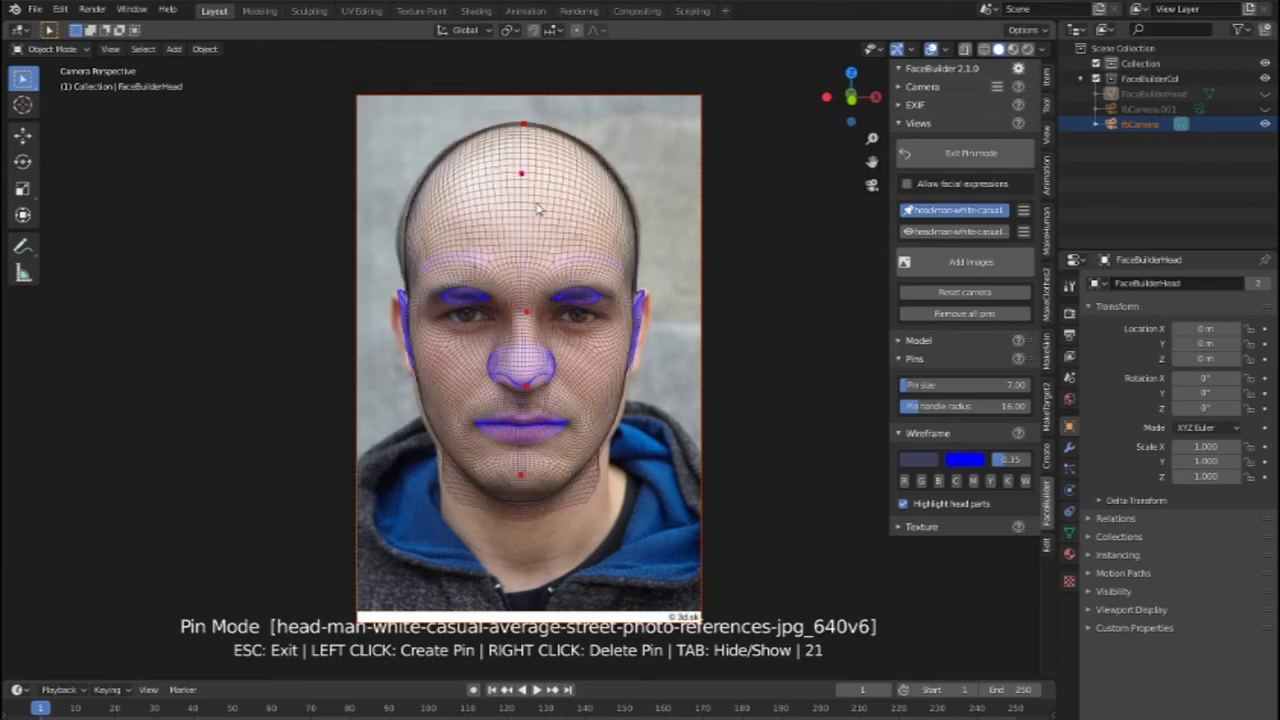
{"action": "right_click", "coordinate": [521, 179]}
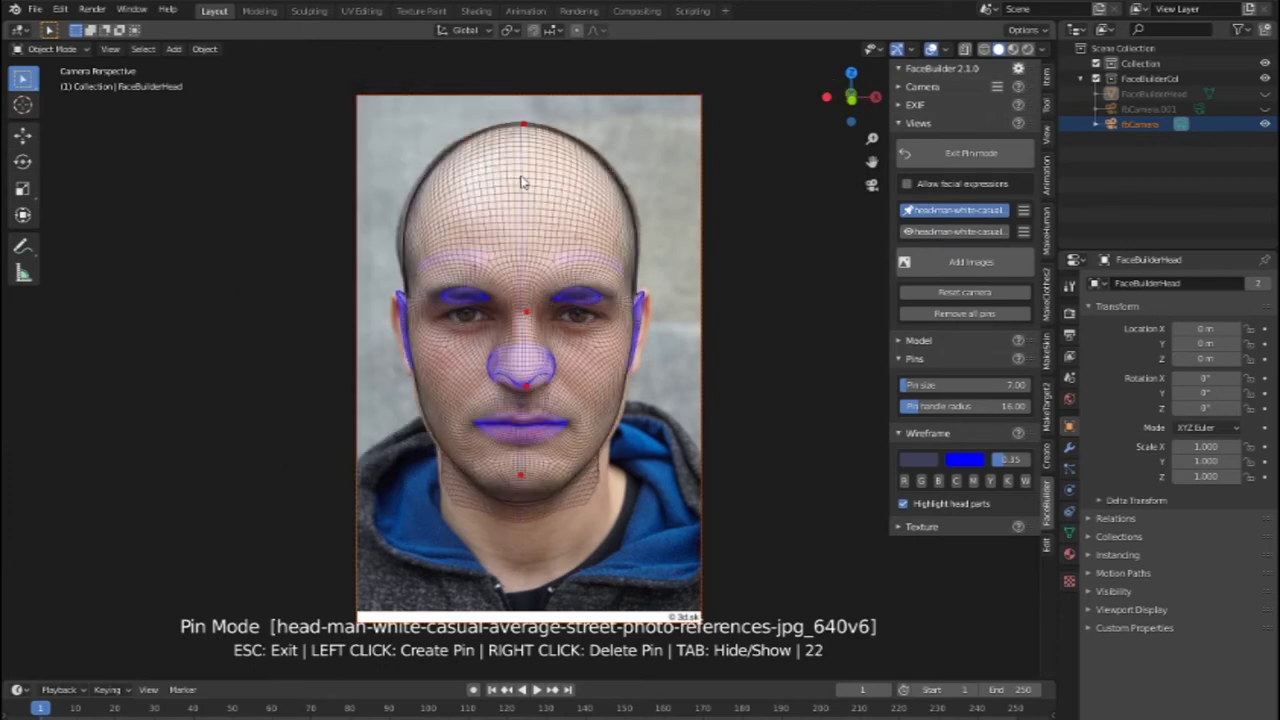
Step: Pin the face's right side, the underside of the nose and both nostrils
{"action": "left_click", "coordinate": [527, 316]}
{"action": "left_click", "coordinate": [527, 394]}
{"action": "left_click", "coordinate": [520, 392]}
{"action": "left_click", "coordinate": [489, 374]}
{"action": "left_click", "coordinate": [554, 392]}
{"action": "left_click", "coordinate": [553, 370]}
{"action": "left_click", "coordinate": [539, 434]}
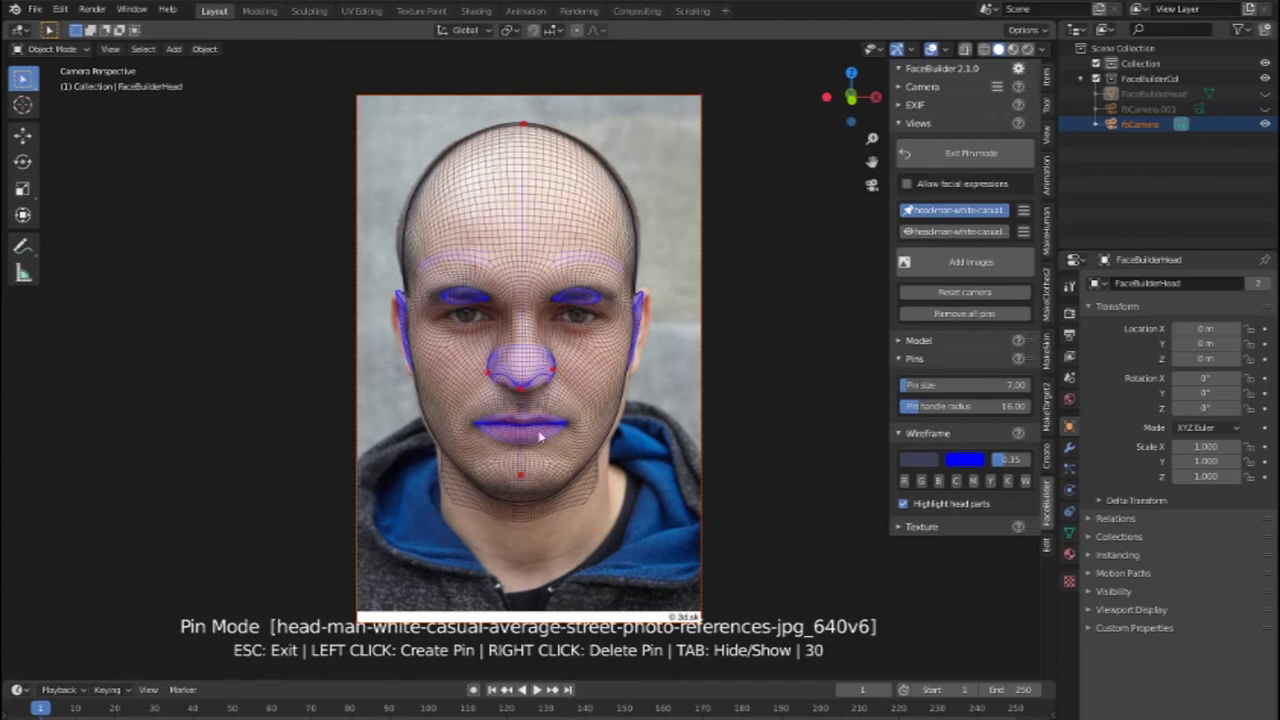
Step: Replace the lower chin pins with a single new chin pin
{"action": "left_click", "coordinate": [518, 497]}
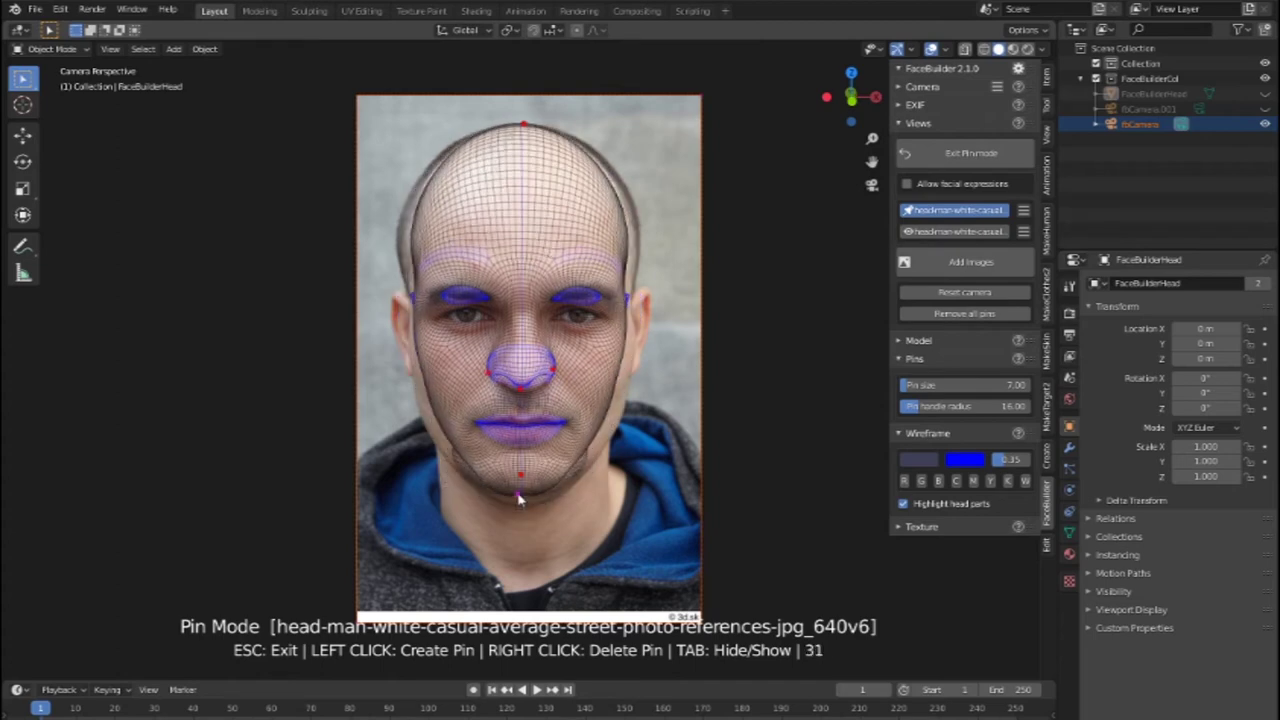
{"action": "right_click", "coordinate": [518, 497]}
{"action": "right_click", "coordinate": [541, 510]}
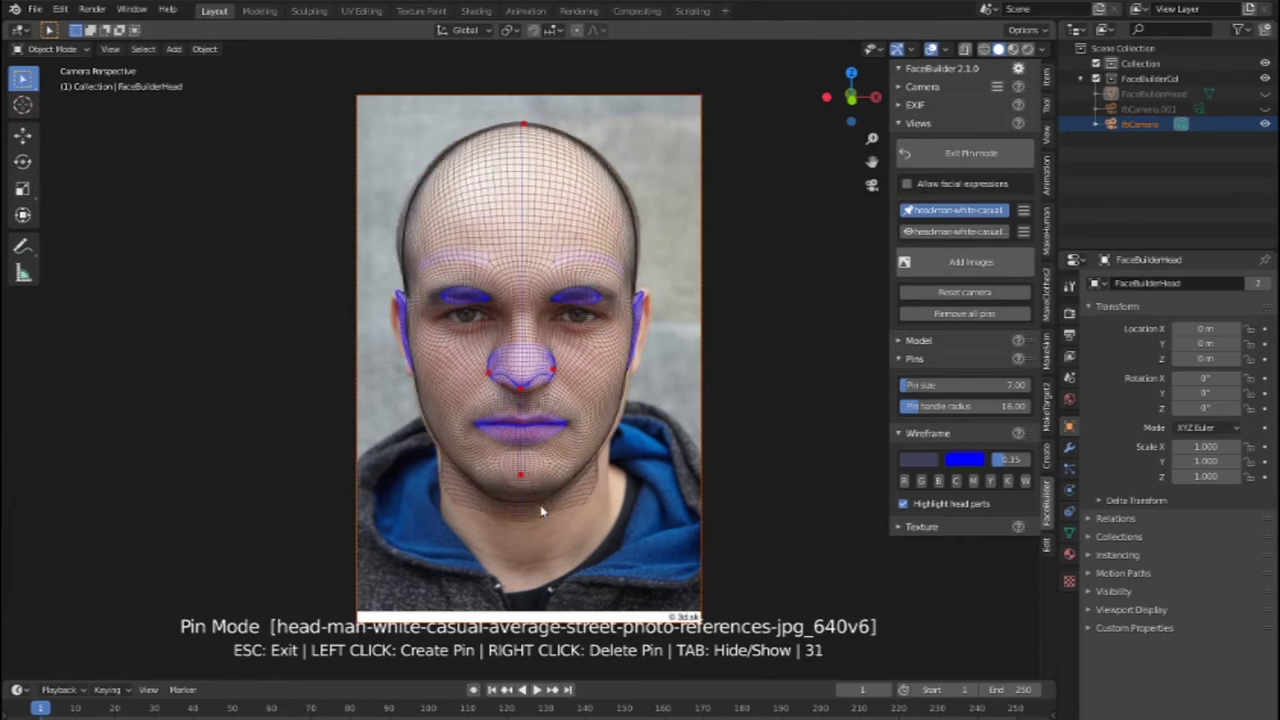
{"action": "left_click", "coordinate": [521, 493]}
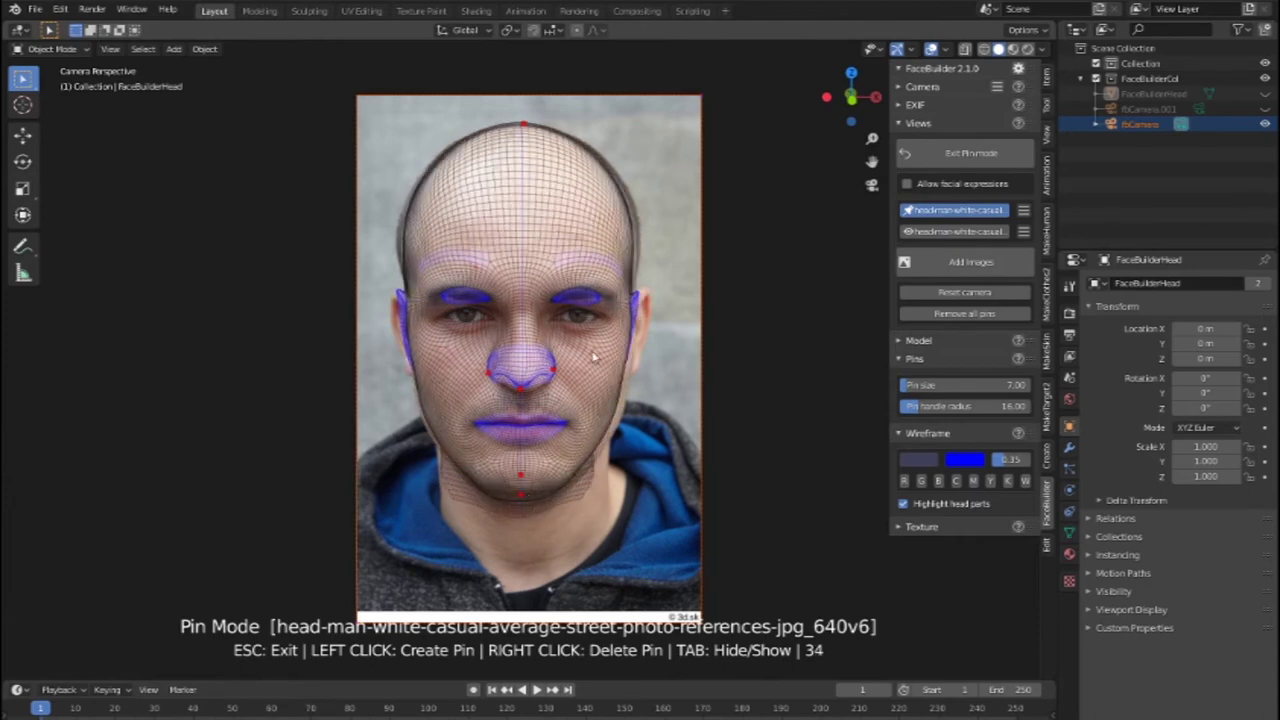
Step: Pin the right ear outward to match the photo and clear stray pins near the right eye
{"action": "left_click", "coordinate": [637, 312]}
{"action": "left_click", "coordinate": [637, 312]}
{"action": "left_click", "coordinate": [643, 310]}
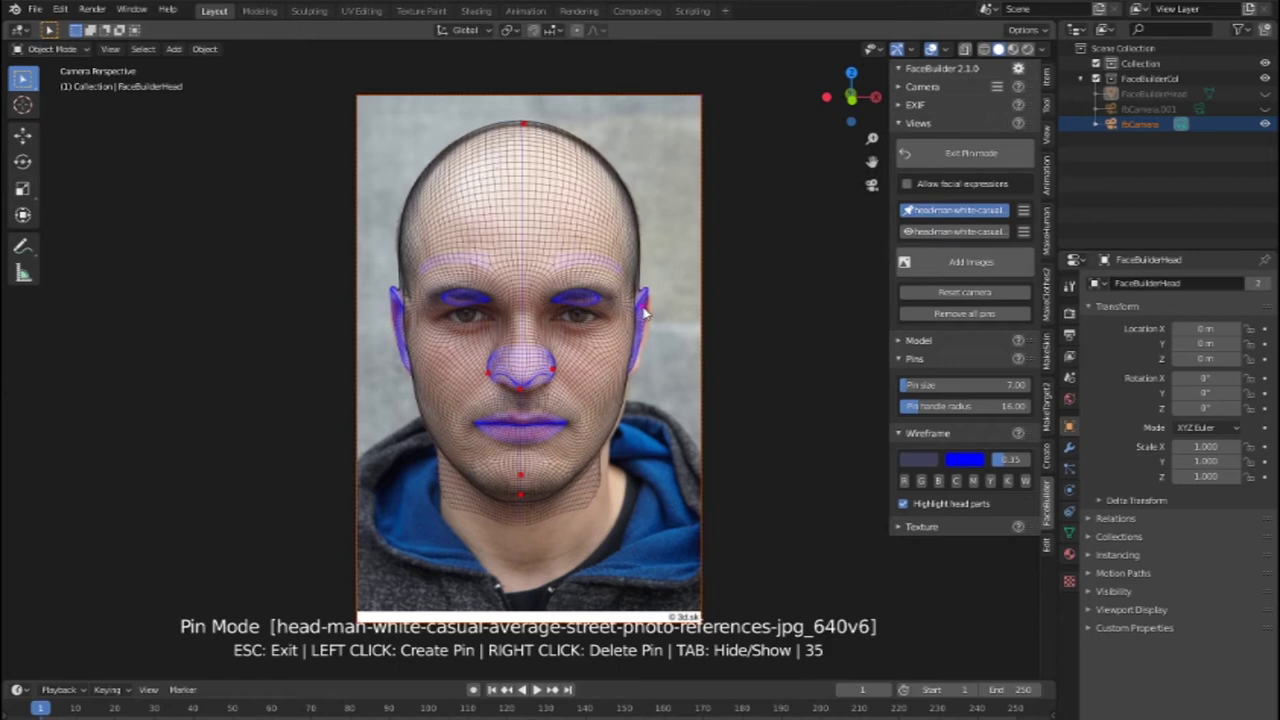
{"action": "left_click_drag", "start_coordinate": [601, 299], "coordinate": [605, 315]}
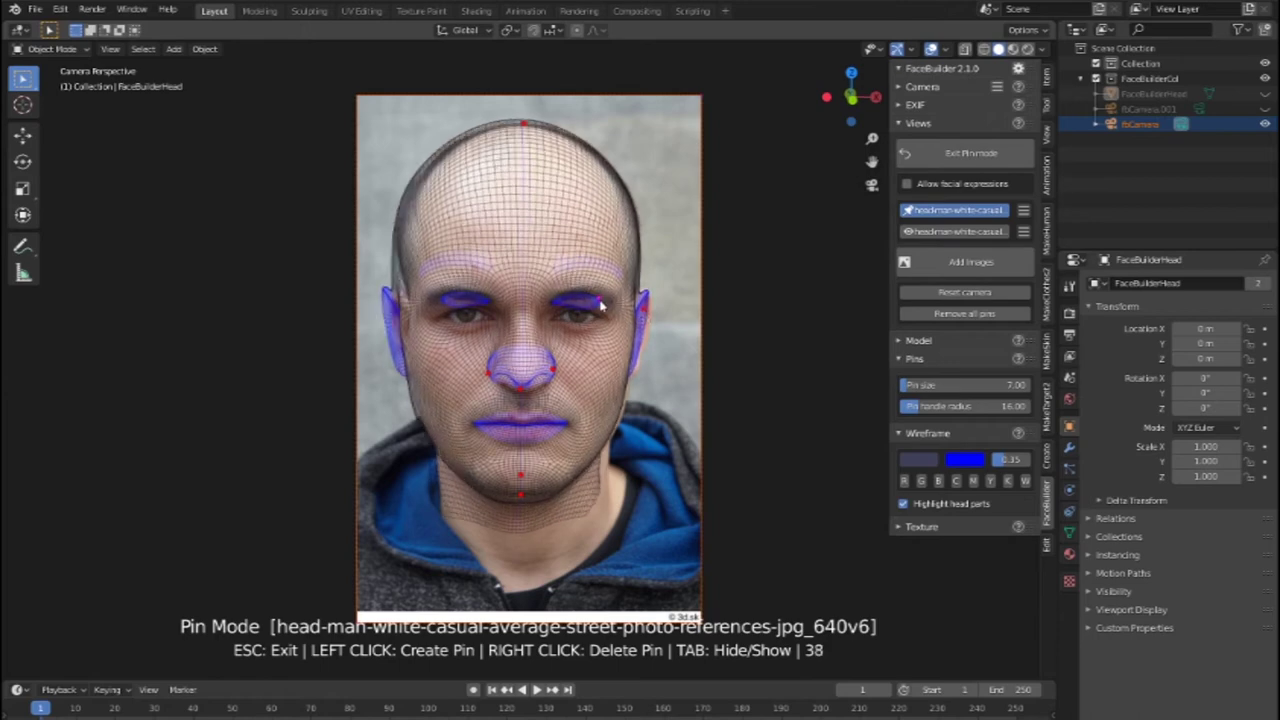
{"action": "right_click", "coordinate": [598, 316]}
{"action": "right_click", "coordinate": [595, 371]}
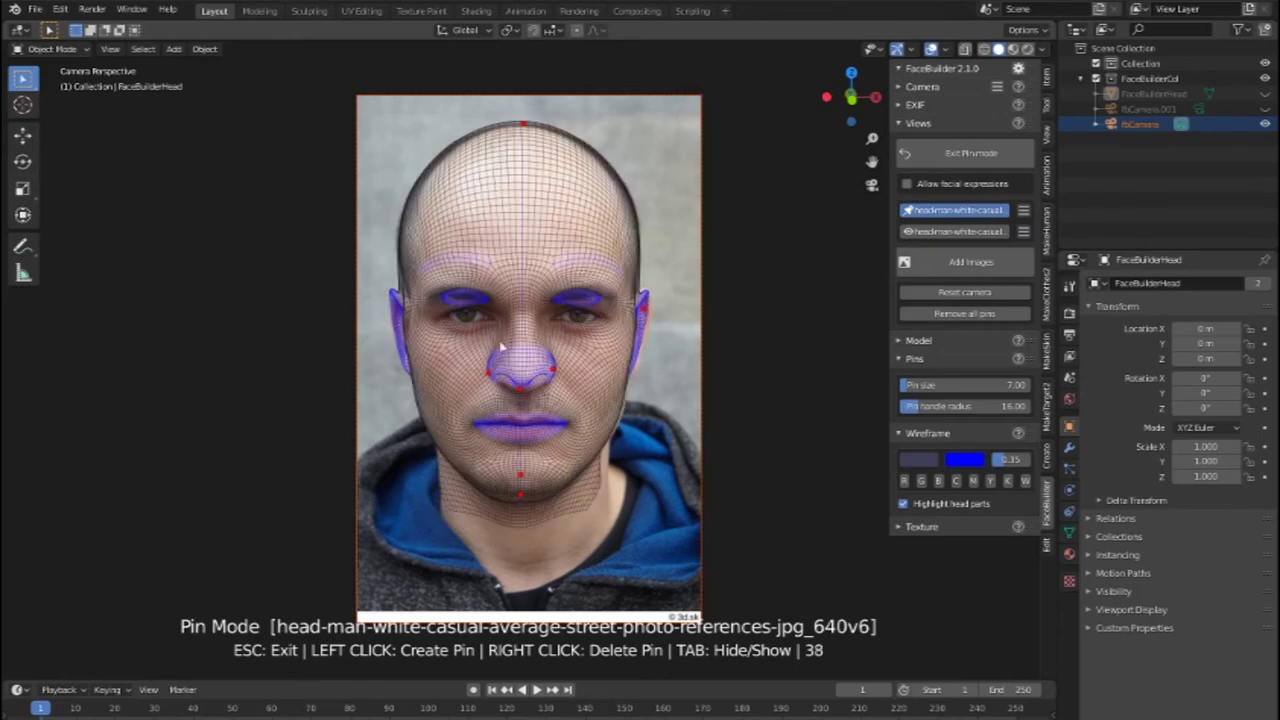
Step: Pin the left ear, the spot between the eyebrows and above the right eyebrow
{"action": "left_click", "coordinate": [407, 336]}
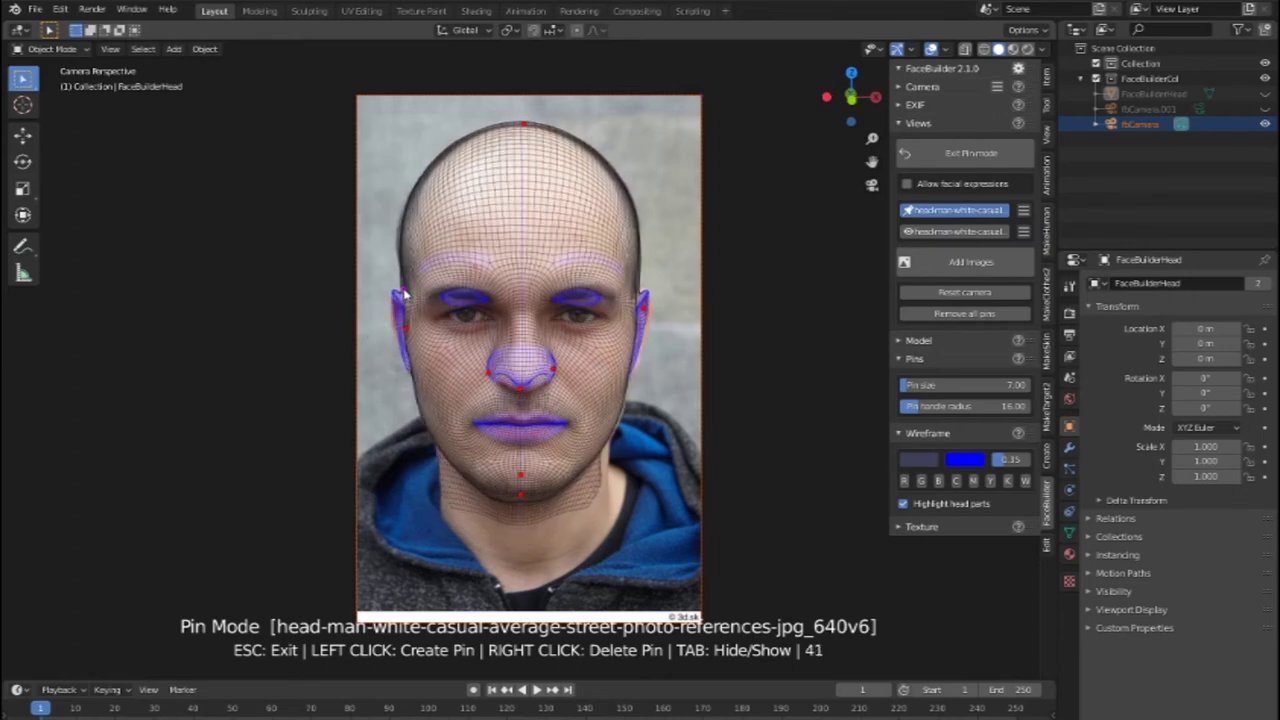
{"action": "left_click", "coordinate": [404, 294]}
{"action": "left_click", "coordinate": [522, 296]}
{"action": "left_click", "coordinate": [578, 272]}
{"action": "left_click", "coordinate": [578, 272]}
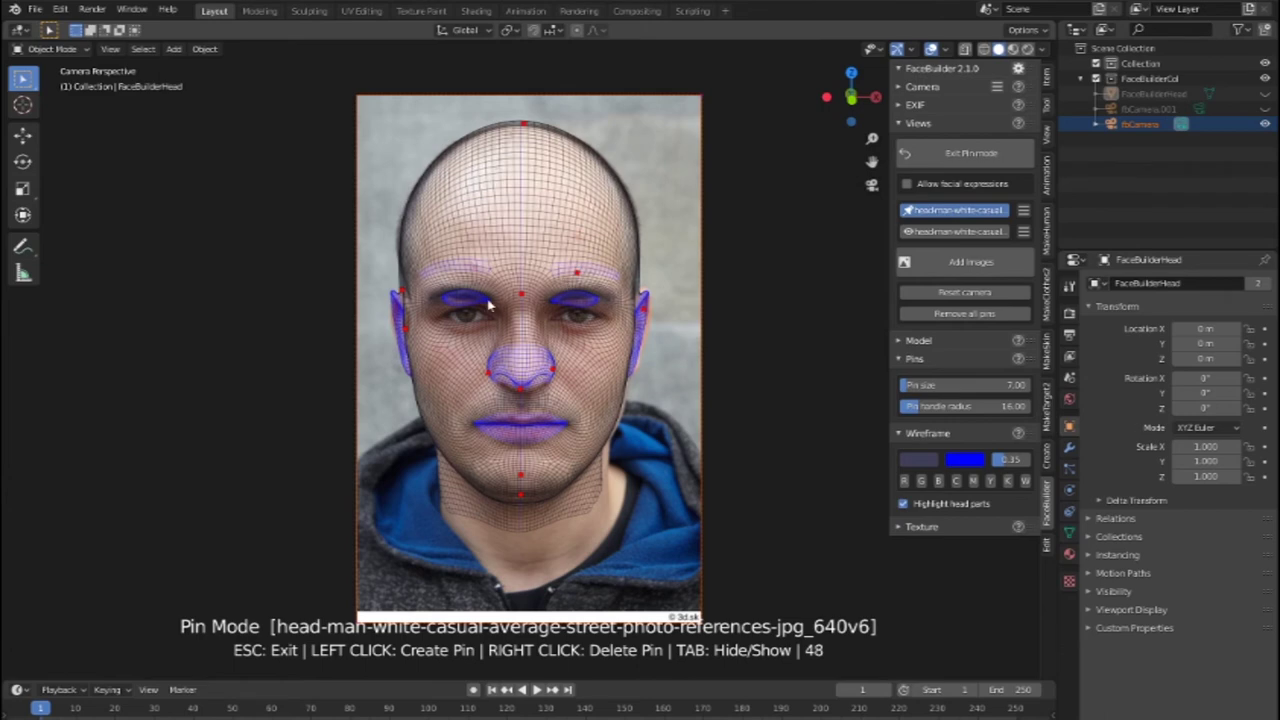
Step: Pull the left eye region down and pin around the left eye and its inner corner
{"action": "left_click_drag", "start_coordinate": [473, 299], "coordinate": [476, 312]}
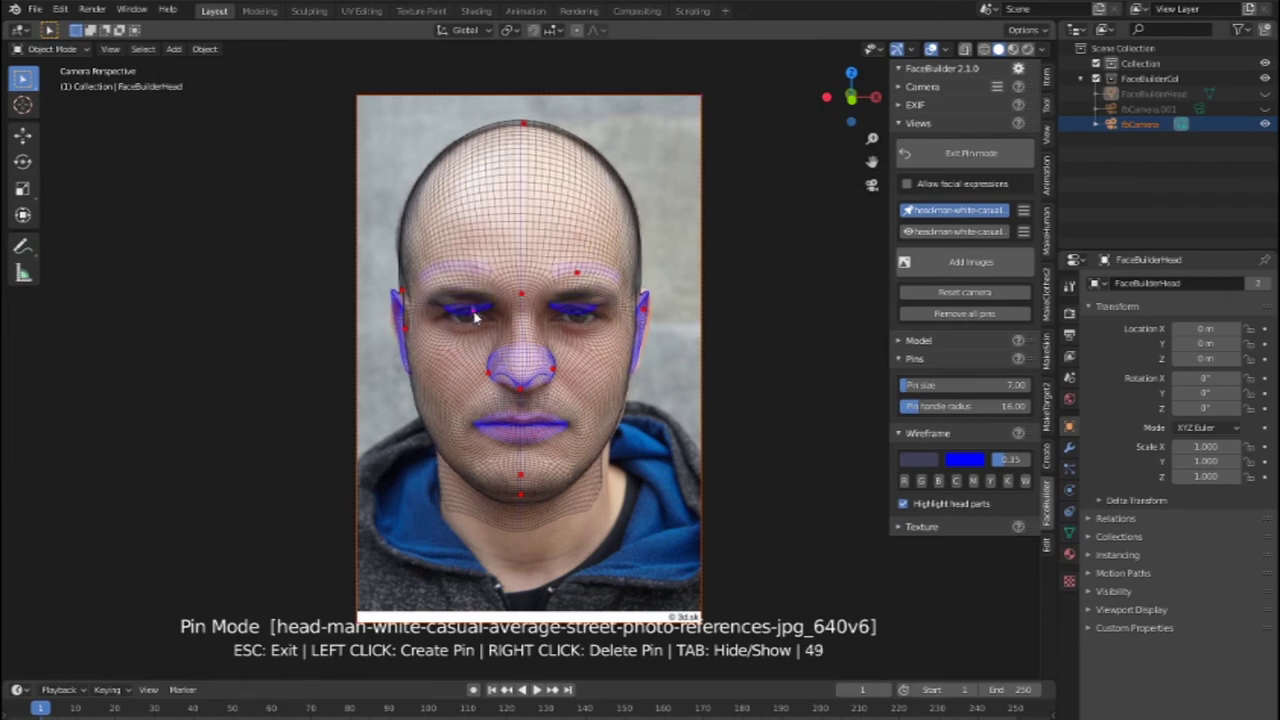
{"action": "left_click", "coordinate": [479, 306]}
{"action": "left_click", "coordinate": [483, 310]}
{"action": "left_click", "coordinate": [487, 316]}
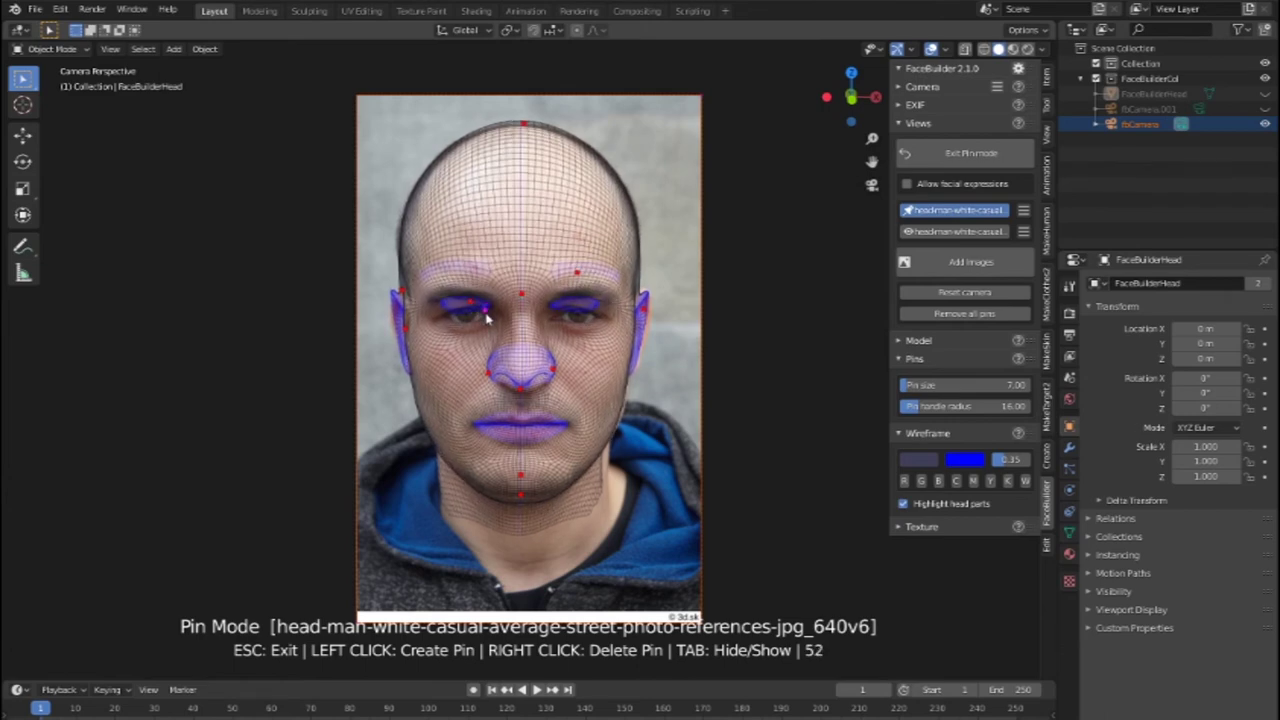
{"action": "left_click", "coordinate": [484, 316]}
{"action": "left_click", "coordinate": [473, 318]}
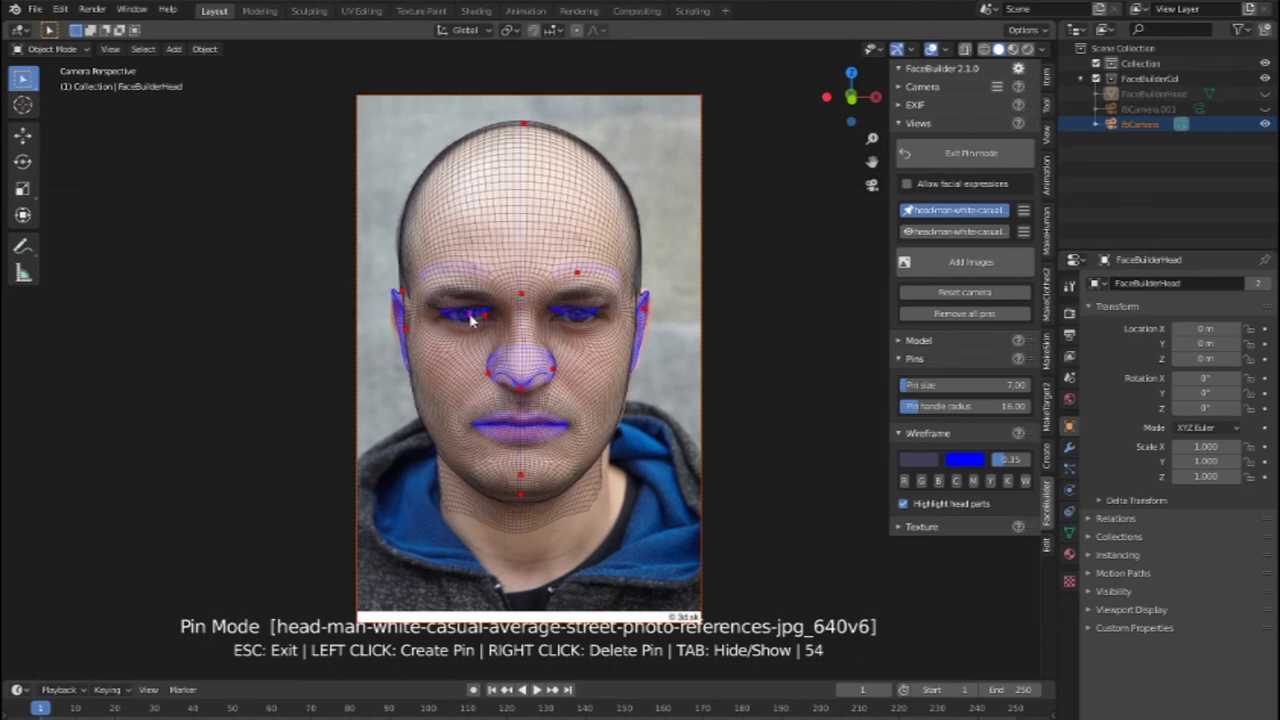
{"action": "left_click", "coordinate": [470, 315]}
{"action": "left_click", "coordinate": [427, 330]}
{"action": "left_click", "coordinate": [437, 322]}
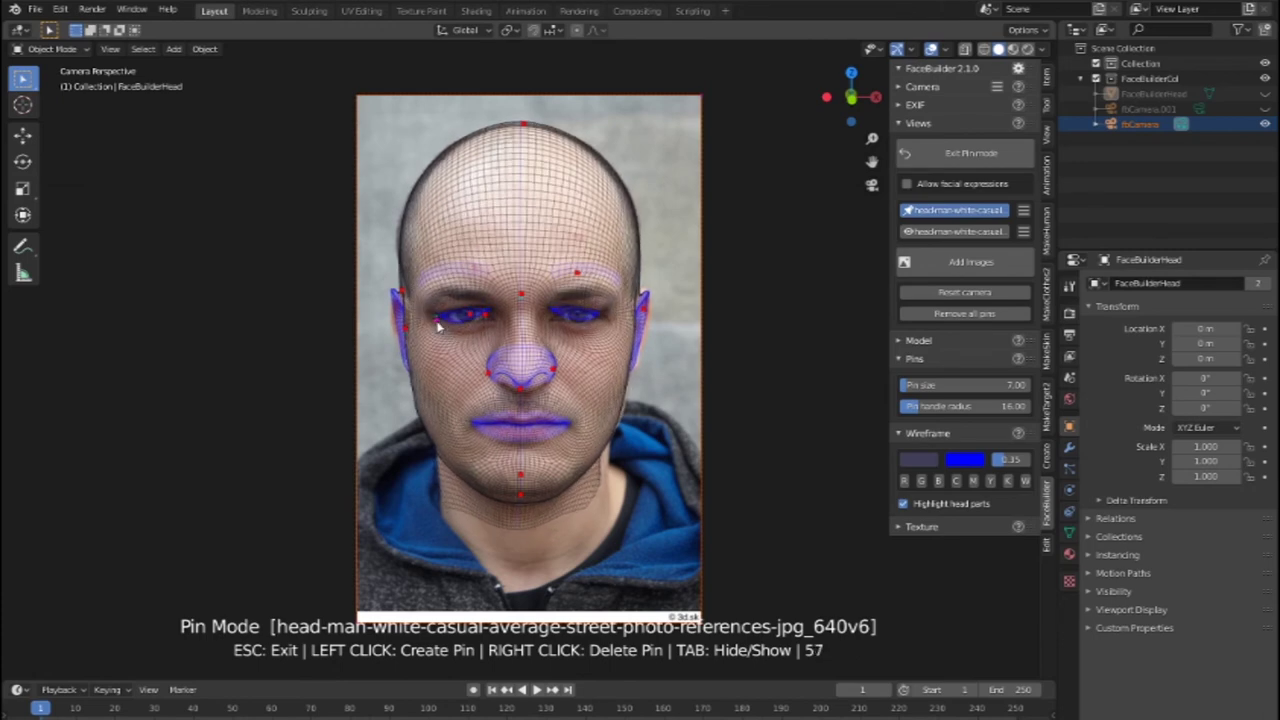
{"action": "left_click", "coordinate": [470, 316]}
{"action": "left_click", "coordinate": [490, 318]}
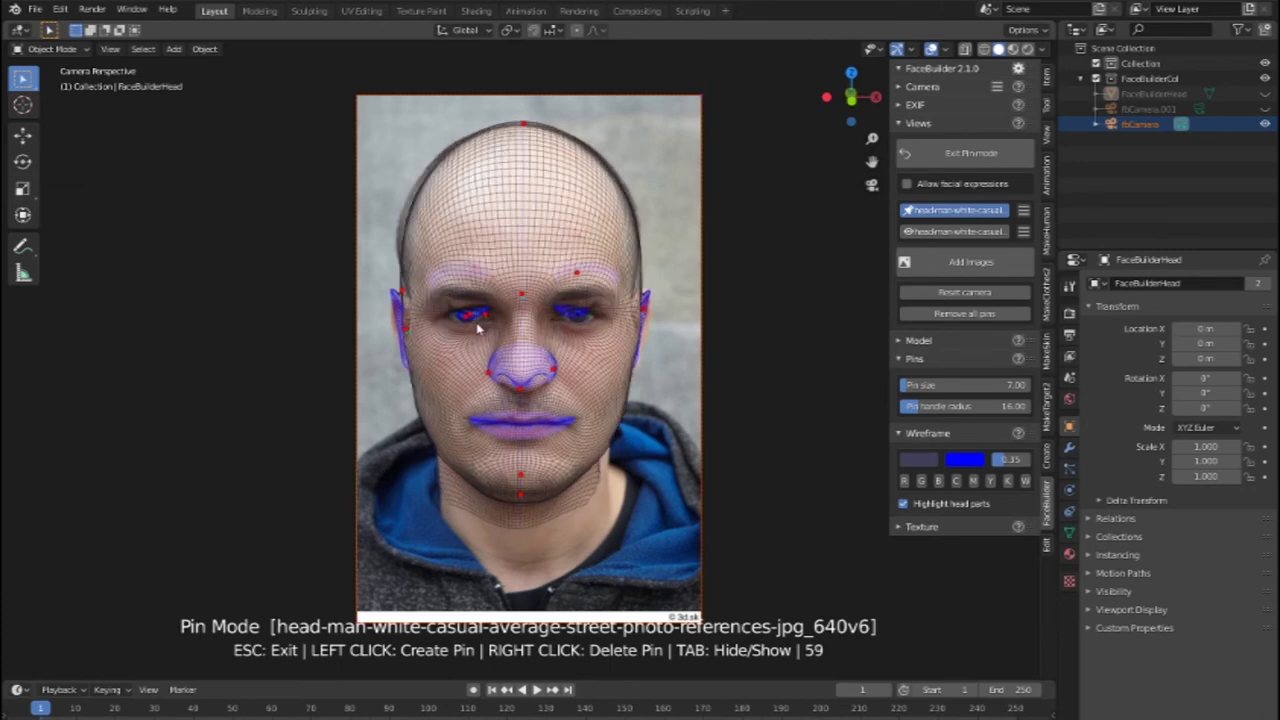
Step: Nudge and add left-eye pins to tighten the fit at the eye and brow
{"action": "left_click_drag", "start_coordinate": [465, 320], "coordinate": [452, 322]}
{"action": "left_click", "coordinate": [468, 318]}
{"action": "left_click", "coordinate": [484, 322]}
{"action": "left_click_drag", "start_coordinate": [487, 318], "coordinate": [490, 330]}
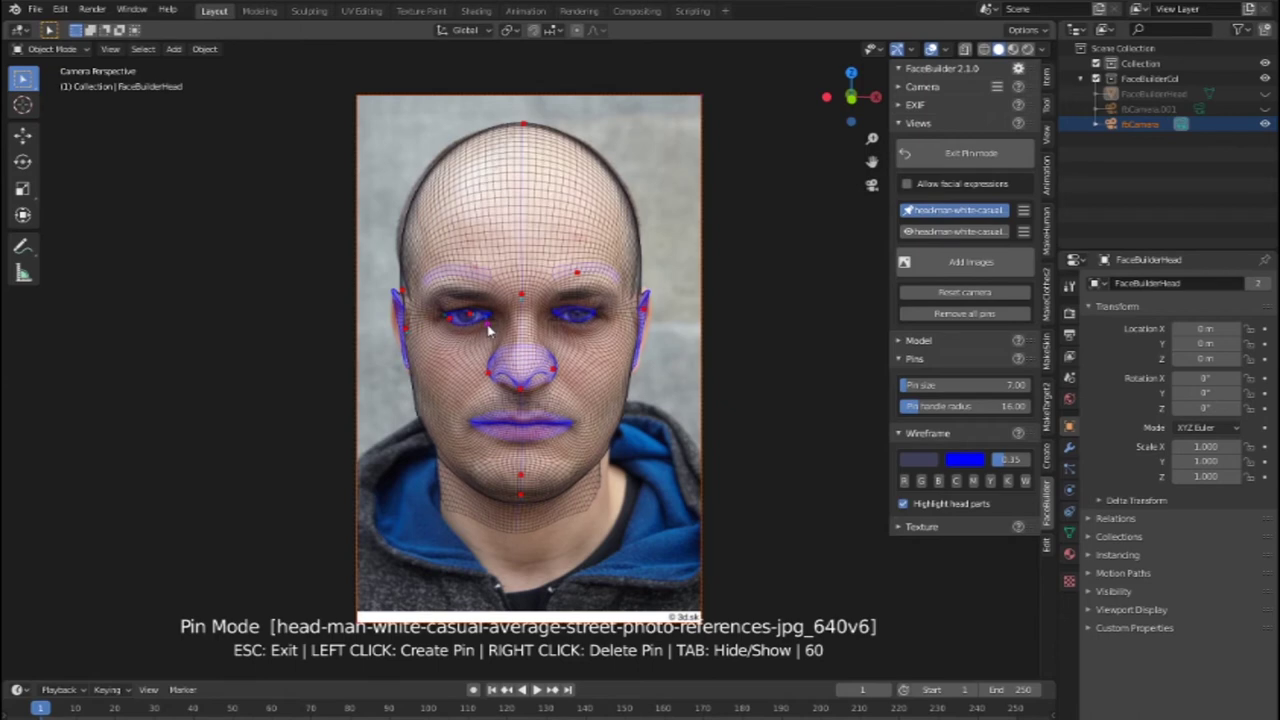
{"action": "left_click", "coordinate": [490, 330]}
{"action": "left_click", "coordinate": [490, 324]}
{"action": "left_click", "coordinate": [490, 320]}
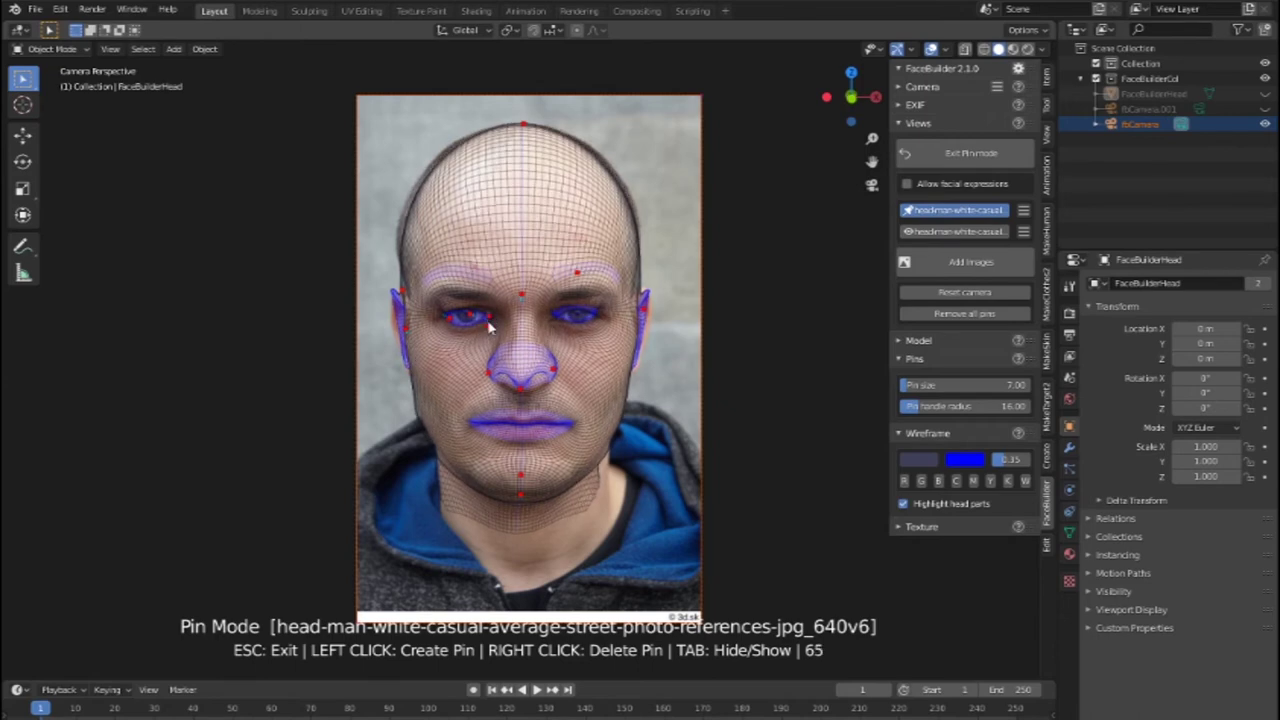
{"action": "left_click", "coordinate": [486, 330]}
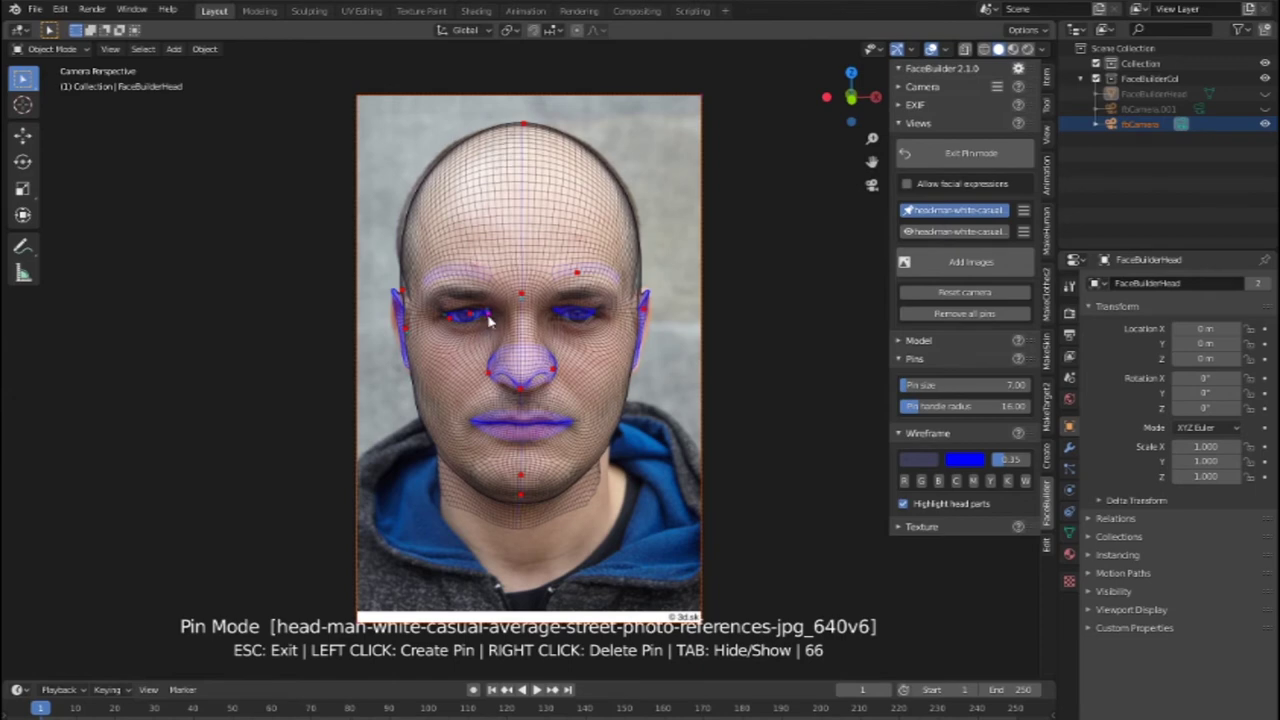
{"action": "left_click_drag", "start_coordinate": [489, 318], "coordinate": [493, 334]}
{"action": "double_click", "coordinate": [493, 334]}
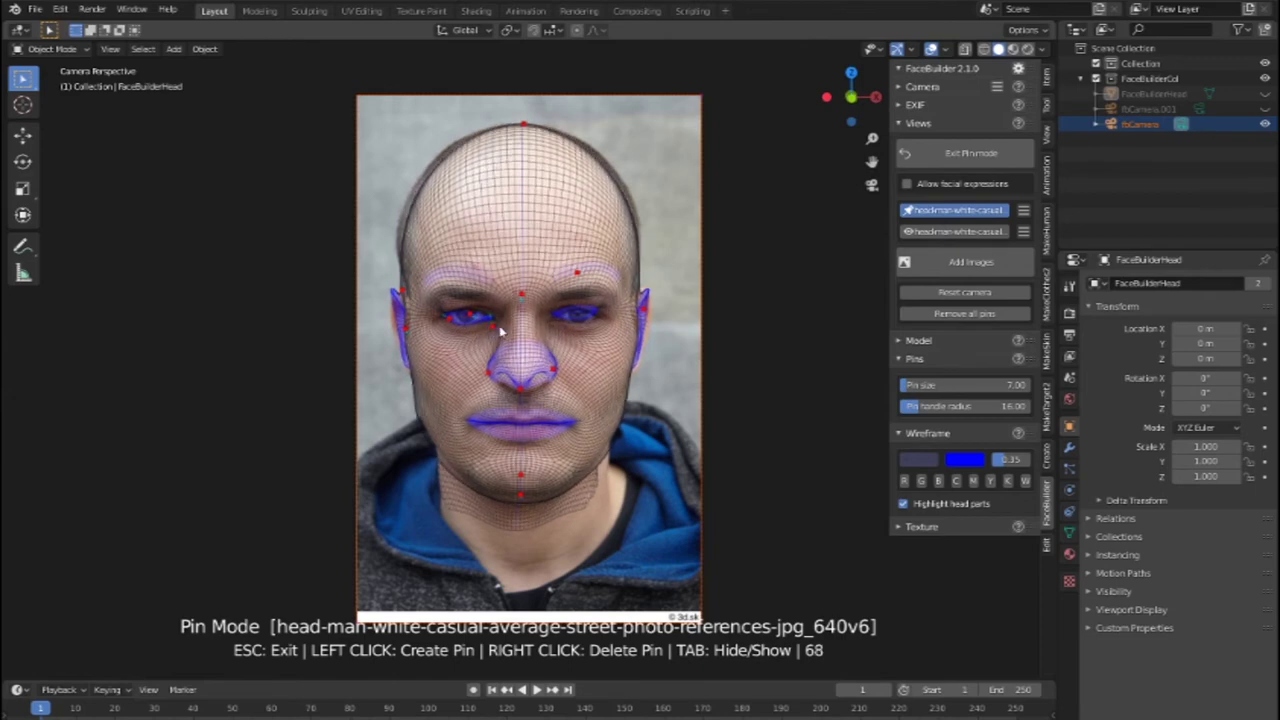
Step: Add pins around the right eye
{"action": "double_click", "coordinate": [598, 317]}
{"action": "left_click", "coordinate": [562, 322]}
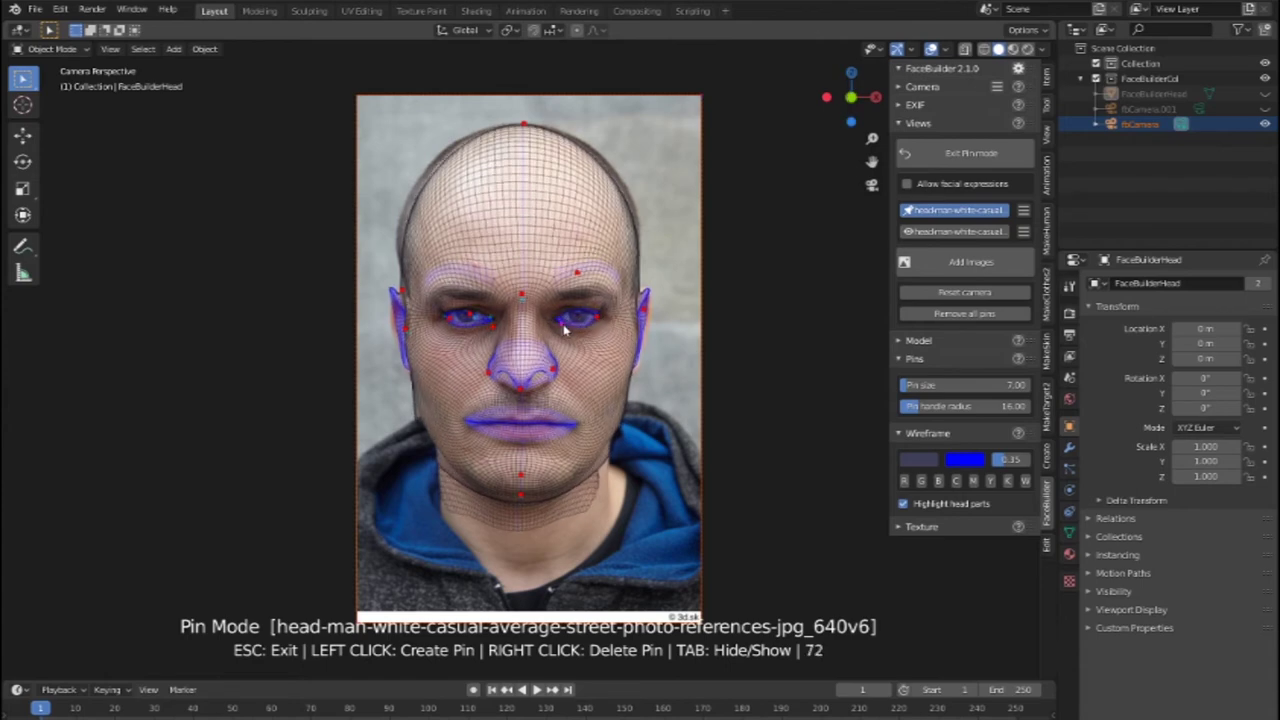
{"action": "double_click", "coordinate": [578, 330]}
{"action": "left_click", "coordinate": [579, 331]}
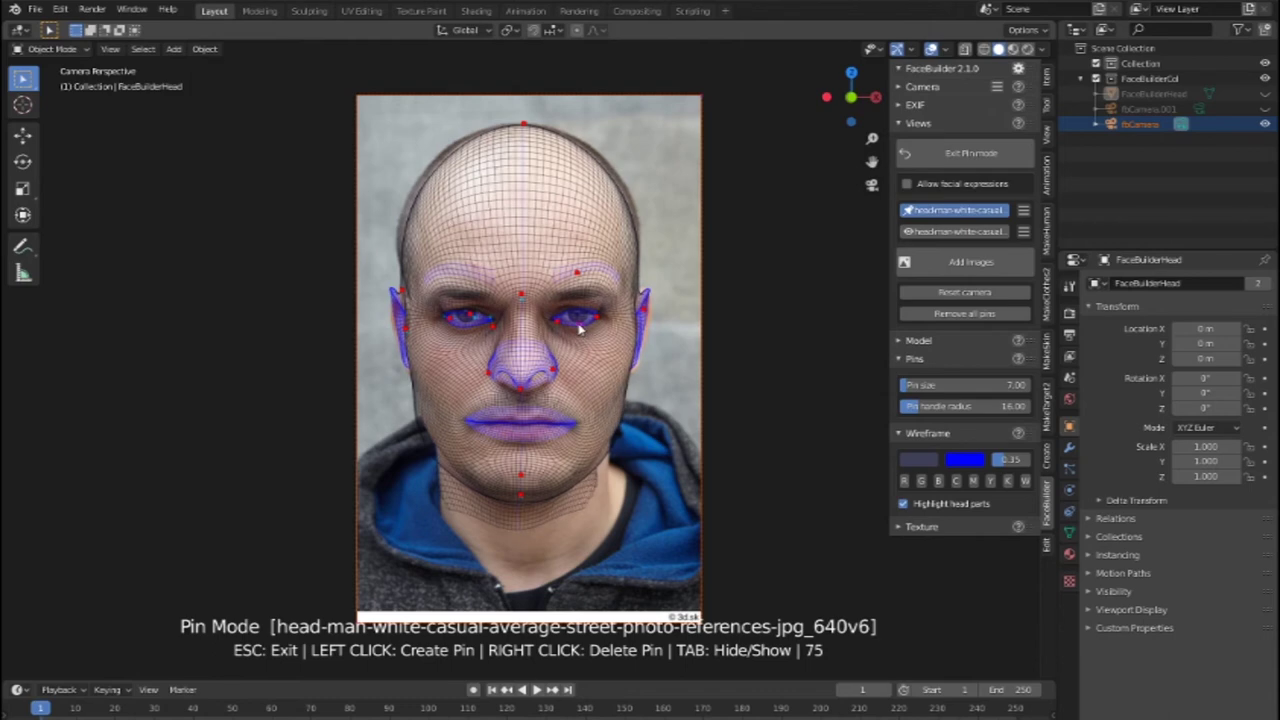
{"action": "double_click", "coordinate": [578, 330]}
Step: Pin the mesh along the right and left eyebrows and the upper left forehead
{"action": "left_click", "coordinate": [588, 290]}
{"action": "double_click", "coordinate": [594, 274]}
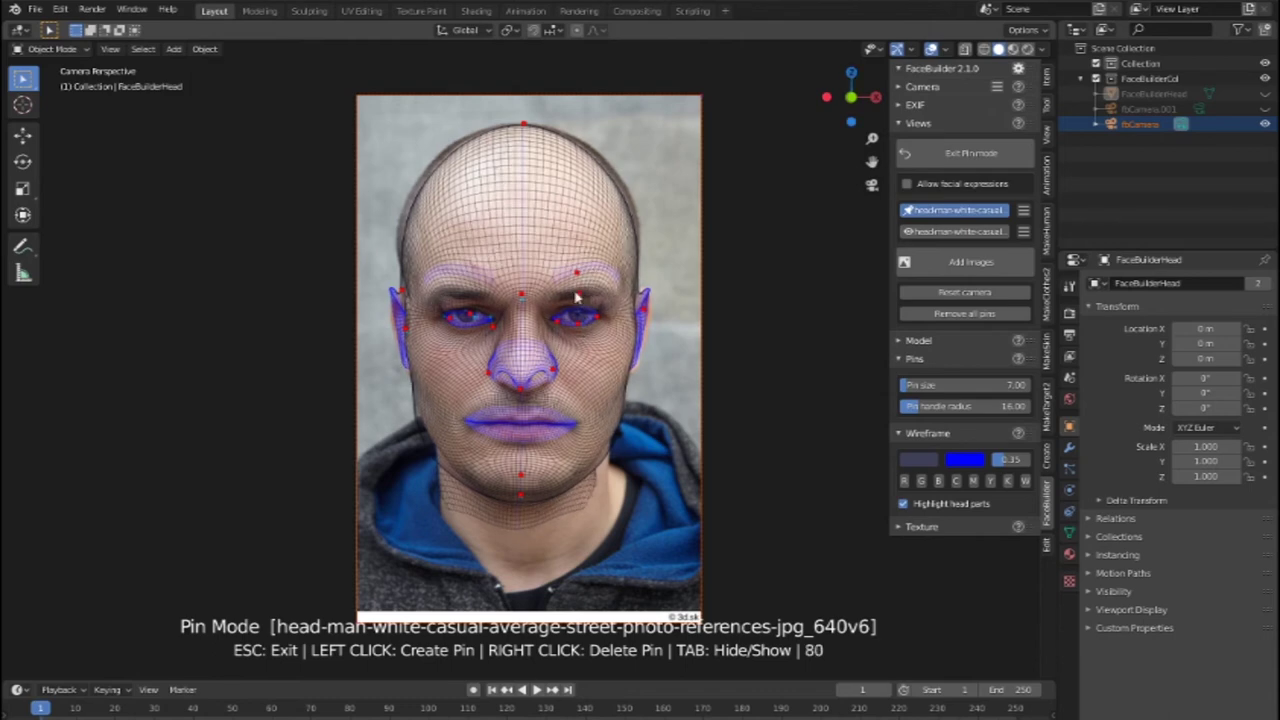
{"action": "left_click", "coordinate": [600, 284]}
{"action": "left_click", "coordinate": [596, 280]}
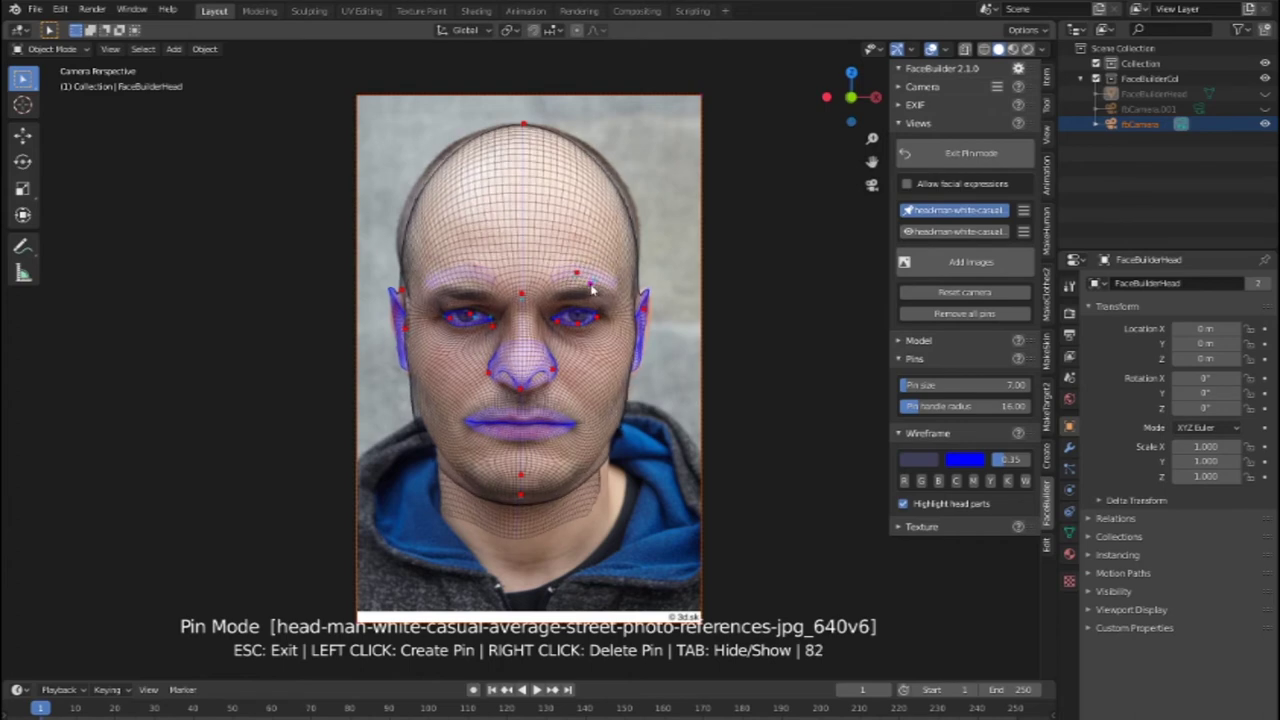
{"action": "double_click", "coordinate": [572, 290]}
{"action": "left_click", "coordinate": [466, 290]}
{"action": "double_click", "coordinate": [468, 286]}
{"action": "left_click", "coordinate": [423, 202]}
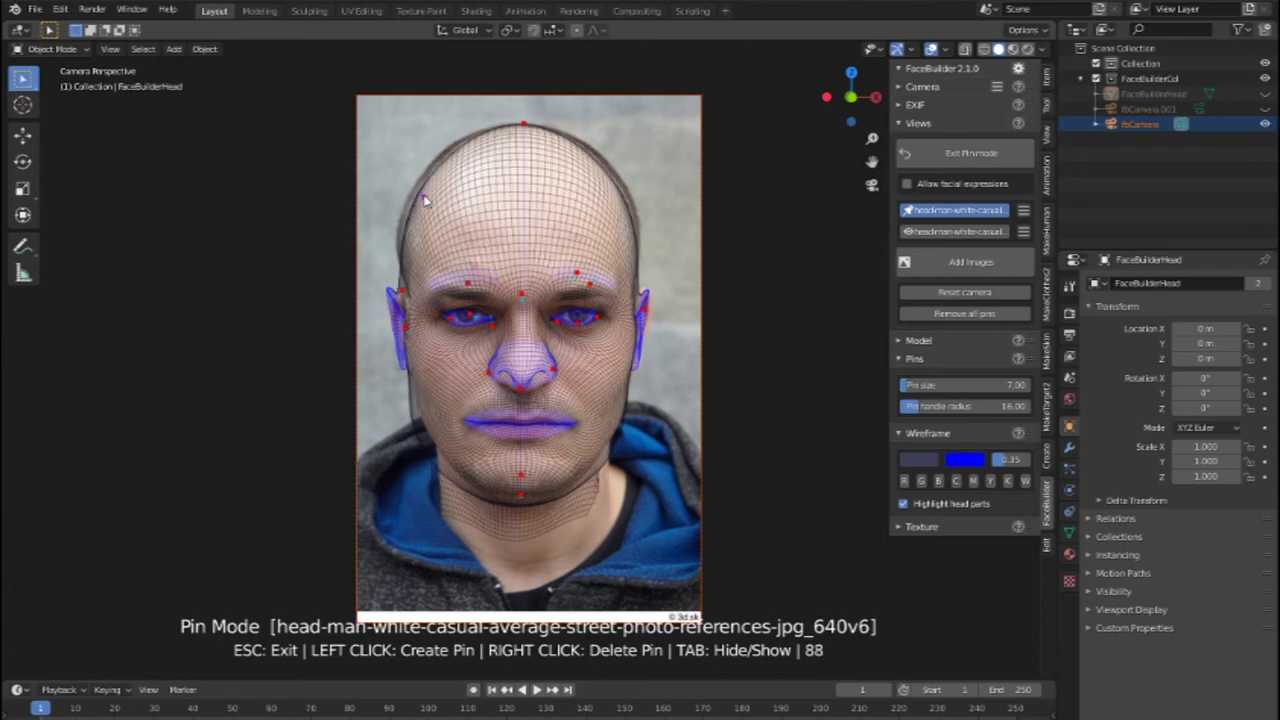
{"action": "double_click", "coordinate": [423, 202]}
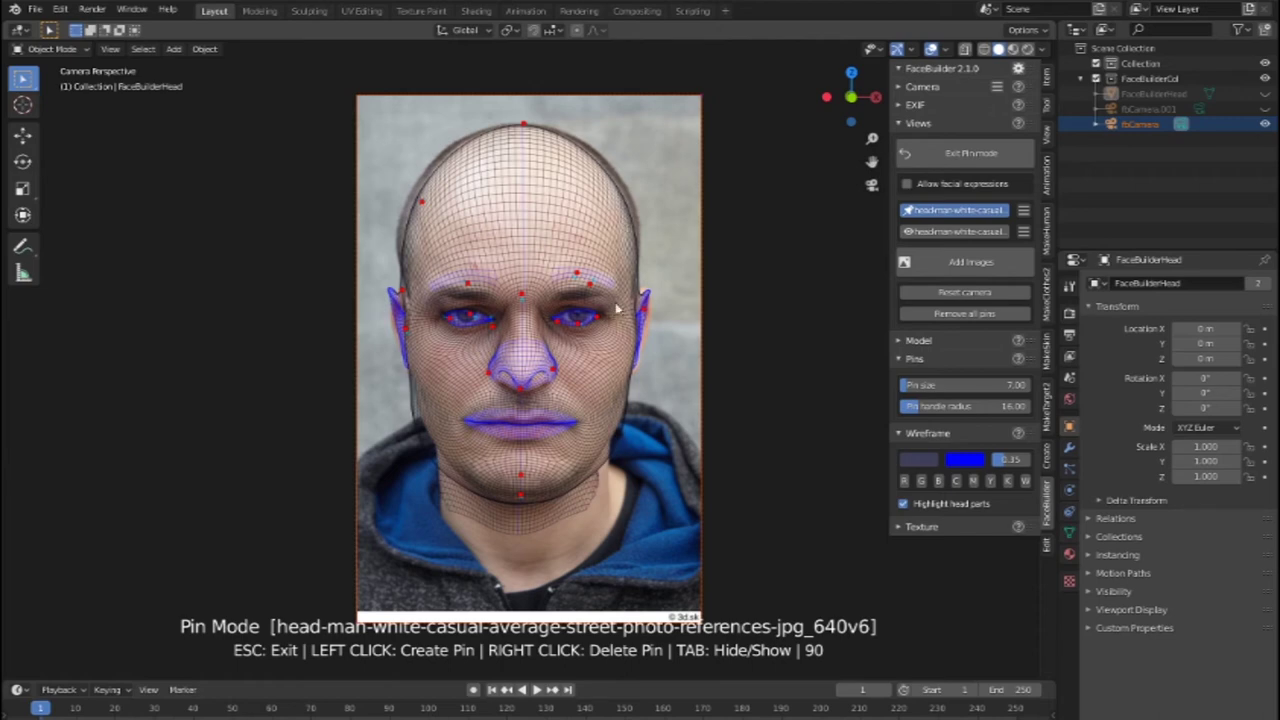
Step: Pin the neck, jawline, left lip corner and lip centre, then switch to the side photo
{"action": "left_click", "coordinate": [522, 541]}
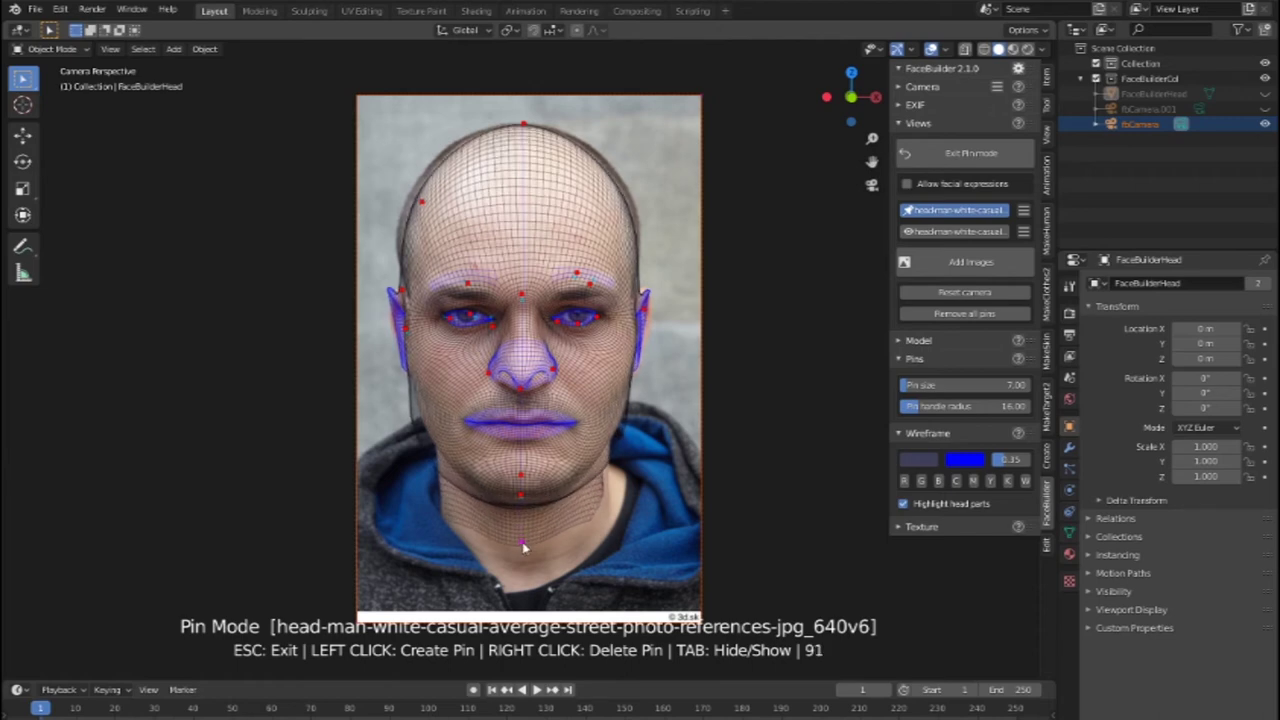
{"action": "left_click_drag", "start_coordinate": [425, 457], "coordinate": [428, 431]}
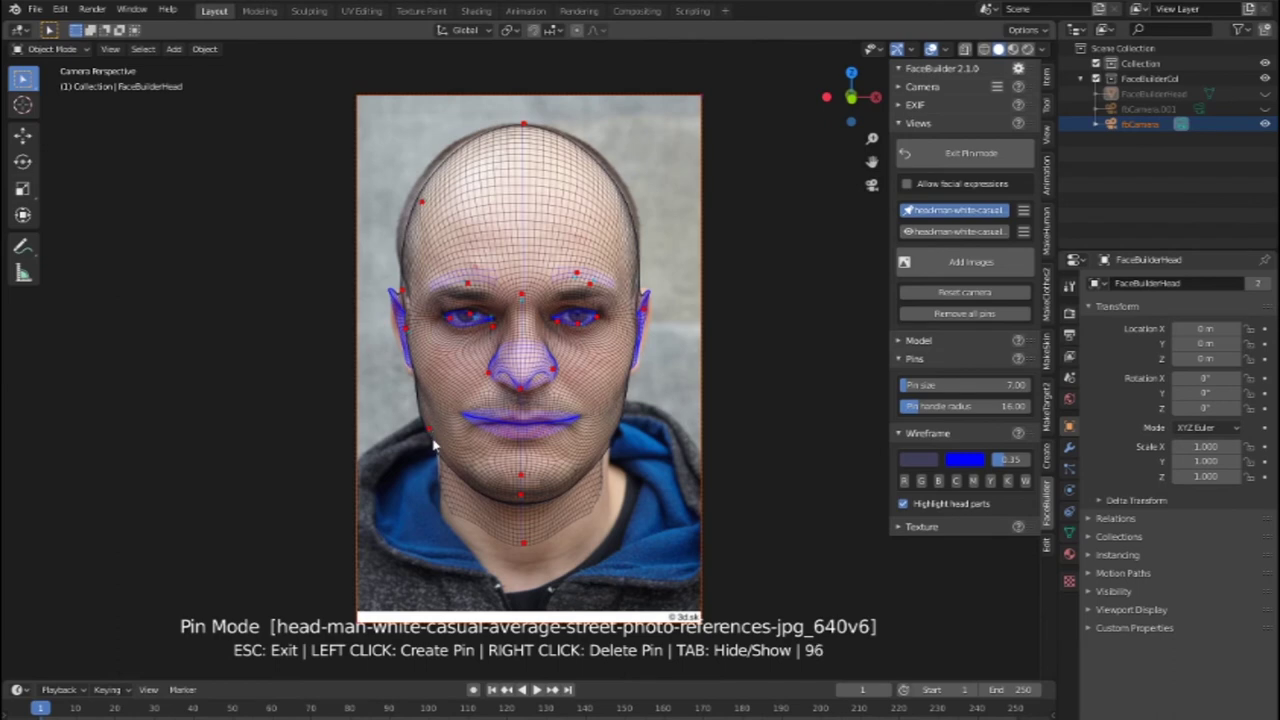
{"action": "left_click_drag", "start_coordinate": [466, 416], "coordinate": [477, 428]}
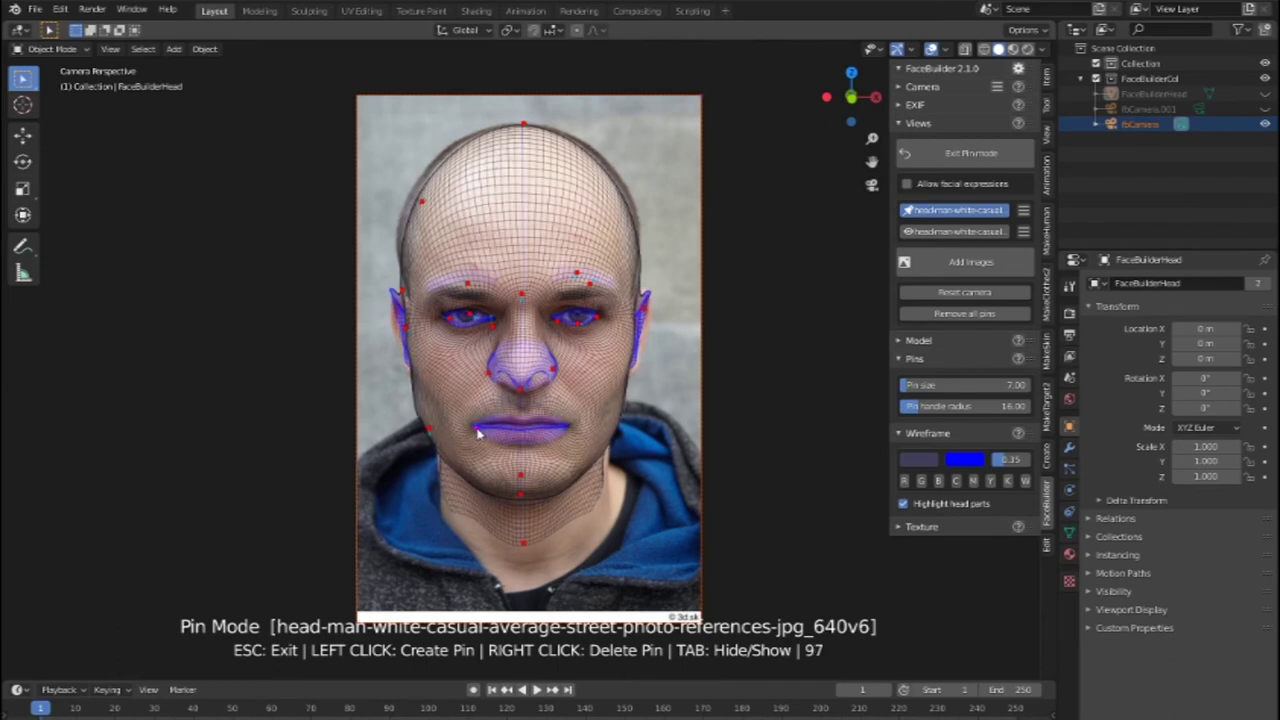
{"action": "left_click_drag", "start_coordinate": [519, 433], "coordinate": [519, 427]}
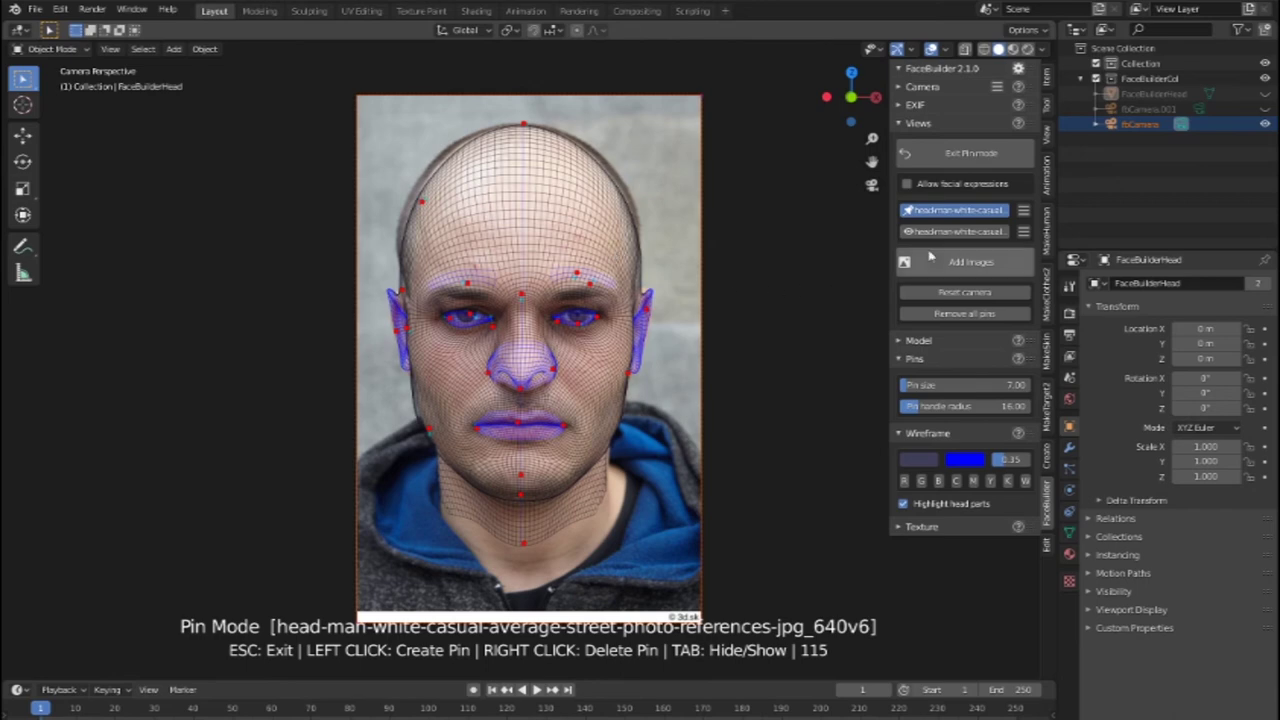
{"action": "left_click", "coordinate": [958, 231]}
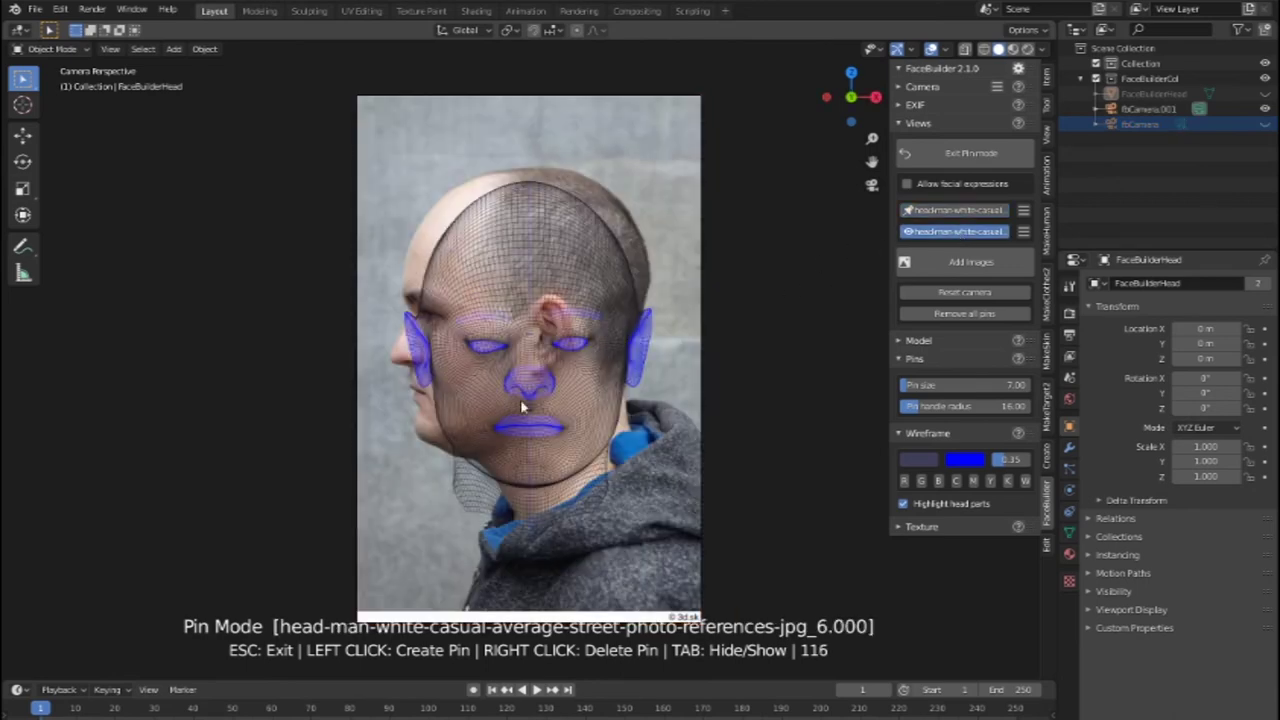
Step: Drag pins to align and resize the mesh against the profile, removing misplaced pins
{"action": "left_click_drag", "start_coordinate": [531, 410], "coordinate": [398, 365]}
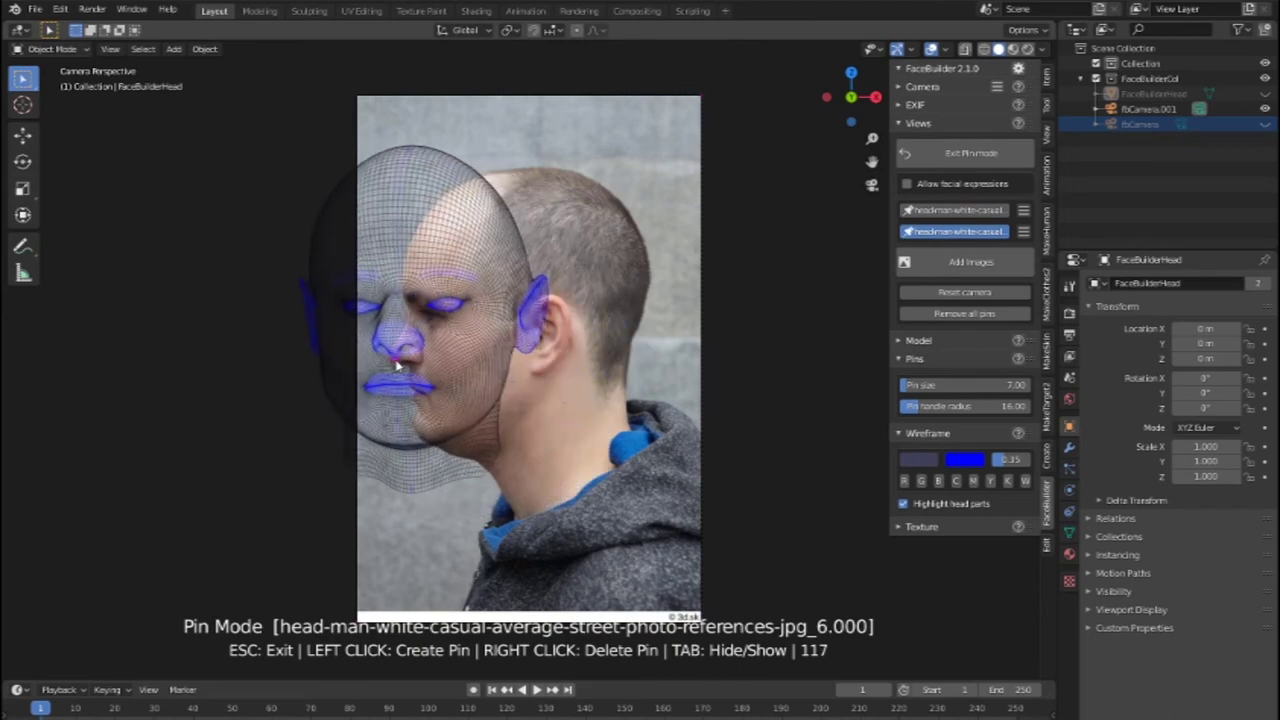
{"action": "left_click", "coordinate": [405, 368]}
{"action": "mouse_move", "coordinate": [476, 195]}
{"action": "left_mouse_down"}
{"action": "mouse_move", "coordinate": [490, 350]}
{"action": "mouse_move", "coordinate": [460, 374]}
{"action": "left_mouse_up"}
{"action": "left_click", "coordinate": [456, 367]}
{"action": "left_click_drag", "start_coordinate": [460, 375], "coordinate": [500, 334]}
{"action": "mouse_move", "coordinate": [531, 271]}
{"action": "left_mouse_down"}
{"action": "mouse_move", "coordinate": [432, 323]}
{"action": "mouse_move", "coordinate": [397, 378]}
{"action": "left_mouse_up"}
{"action": "right_click", "coordinate": [432, 323]}
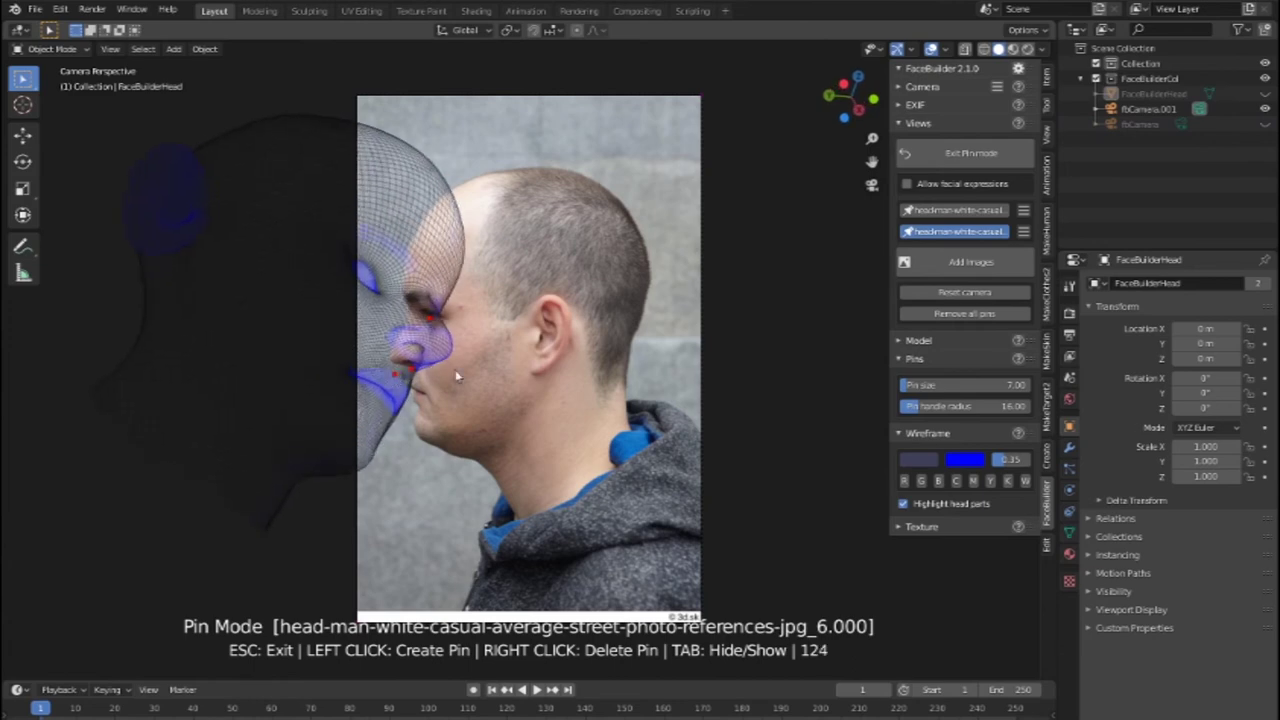
{"action": "right_click", "coordinate": [456, 376]}
{"action": "right_click", "coordinate": [456, 376]}
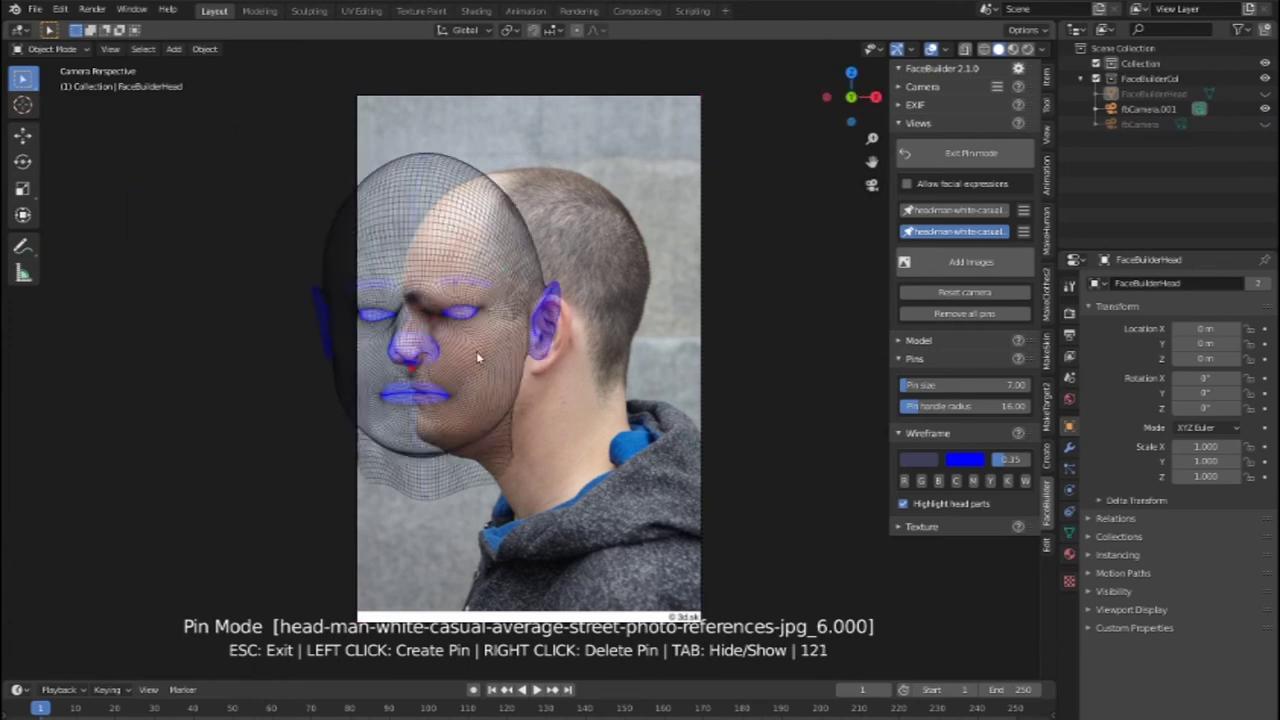
Step: Rotate the mesh into profile and pin it along the nose
{"action": "left_click_drag", "start_coordinate": [476, 355], "coordinate": [441, 325]}
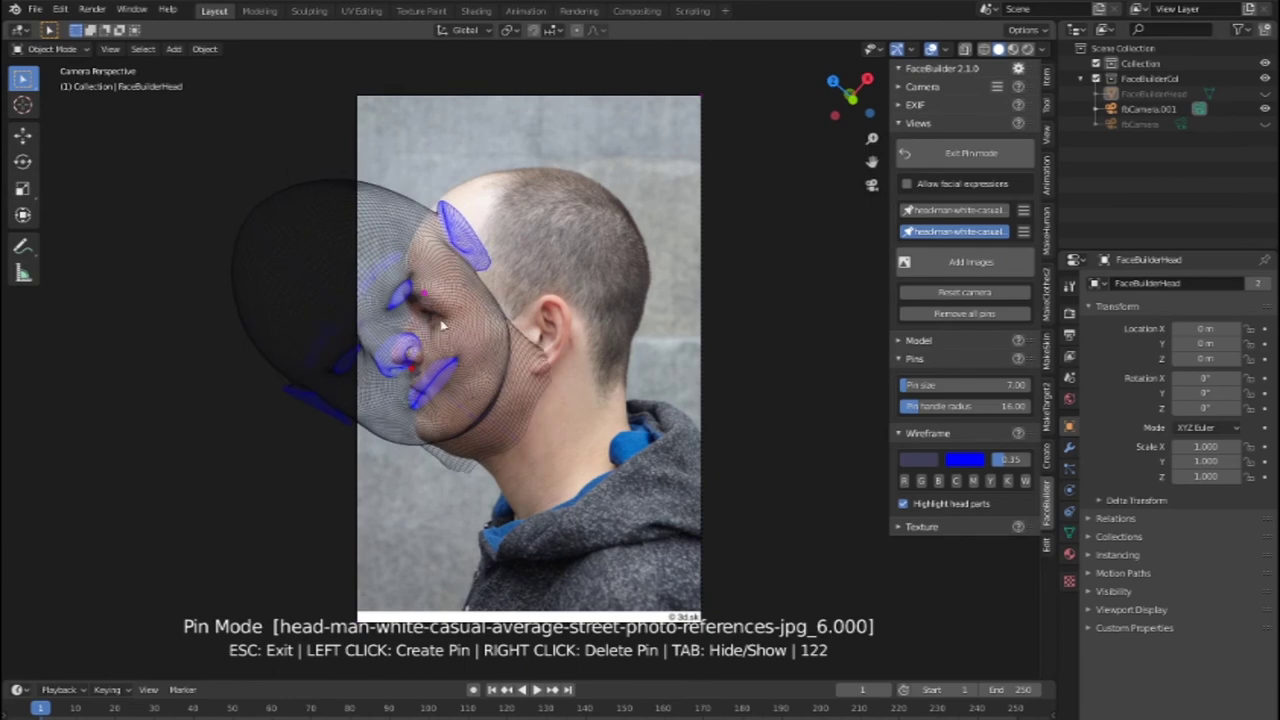
{"action": "left_click", "coordinate": [444, 327]}
{"action": "left_click", "coordinate": [452, 331]}
{"action": "right_click", "coordinate": [452, 331]}
{"action": "right_click", "coordinate": [452, 331]}
{"action": "mouse_move", "coordinate": [410, 330]}
{"action": "left_mouse_down"}
{"action": "mouse_move", "coordinate": [395, 323]}
{"action": "mouse_move", "coordinate": [414, 318]}
{"action": "left_mouse_up"}
{"action": "left_click", "coordinate": [415, 318]}
{"action": "left_click", "coordinate": [522, 364]}
{"action": "mouse_move", "coordinate": [546, 362]}
{"action": "left_mouse_down"}
{"action": "mouse_move", "coordinate": [296, 384]}
{"action": "mouse_move", "coordinate": [826, 235]}
{"action": "mouse_move", "coordinate": [654, 268]}
{"action": "mouse_move", "coordinate": [624, 303]}
{"action": "left_mouse_up"}
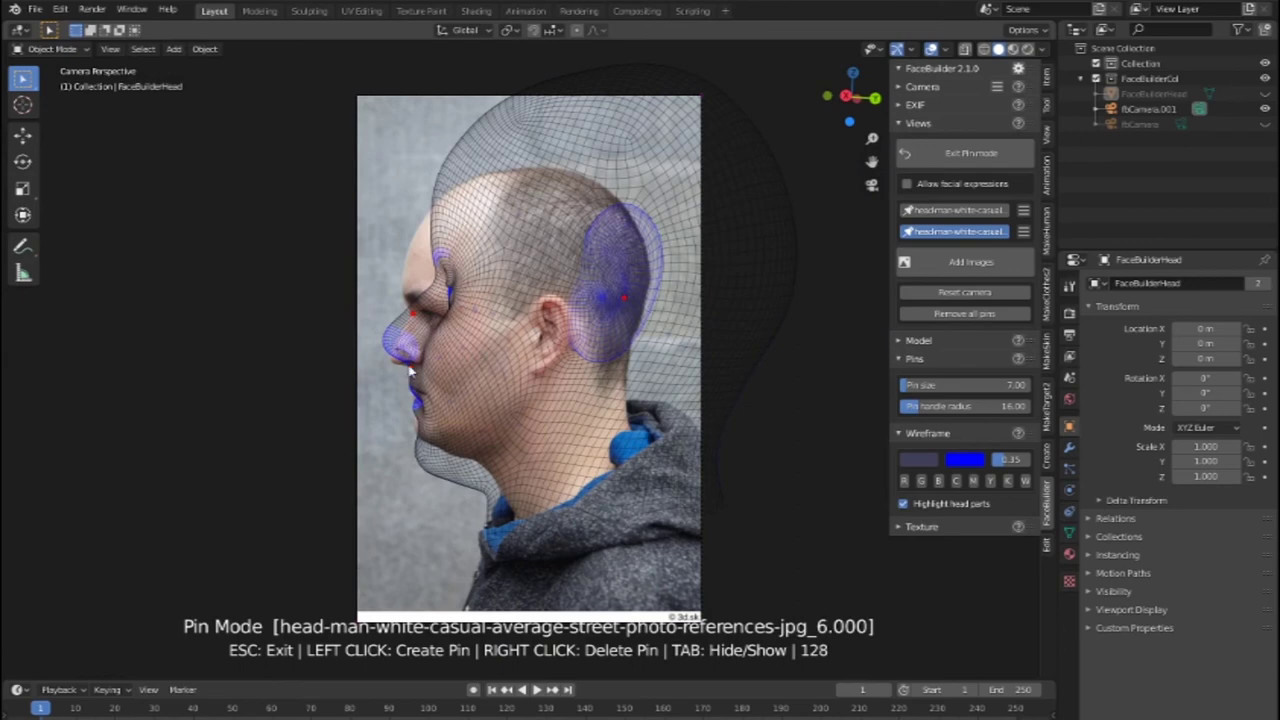
Step: Pin the mesh to the side photo's nose tip and eye corner
{"action": "mouse_move", "coordinate": [394, 352]}
{"action": "left_mouse_down"}
{"action": "mouse_move", "coordinate": [398, 366]}
{"action": "mouse_move", "coordinate": [413, 347]}
{"action": "left_mouse_up"}
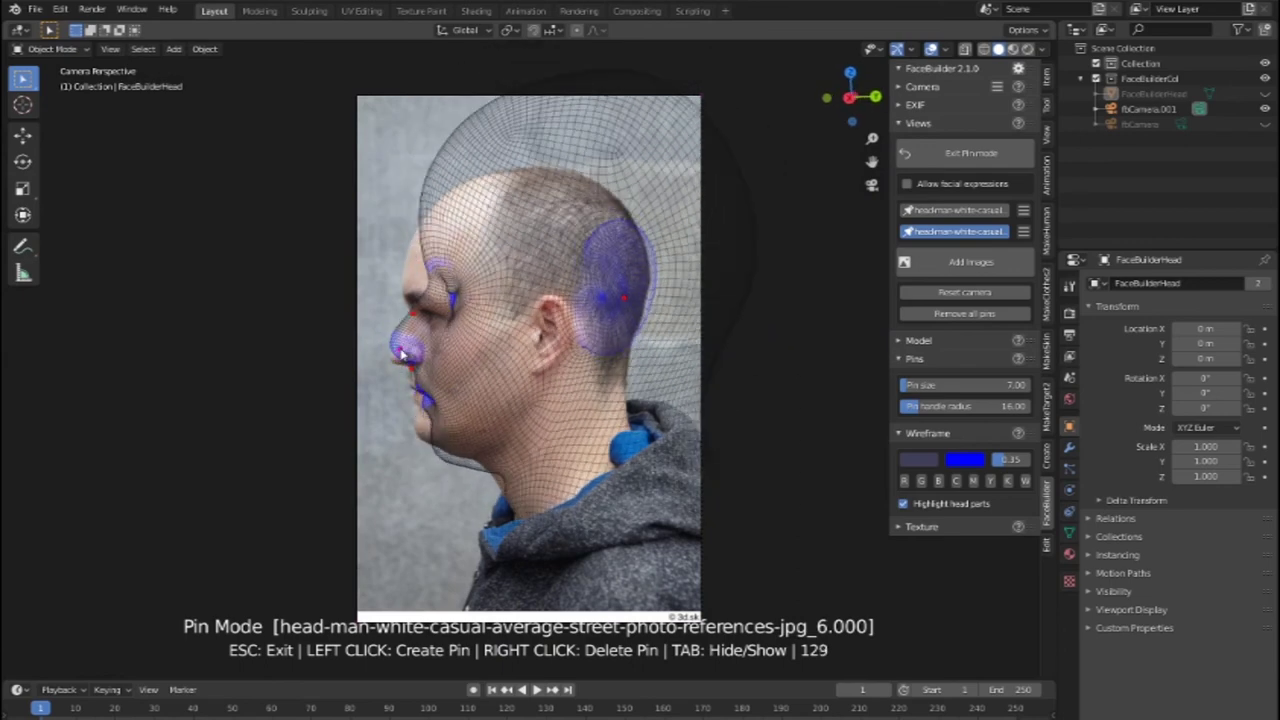
{"action": "left_click_drag", "start_coordinate": [421, 346], "coordinate": [407, 350]}
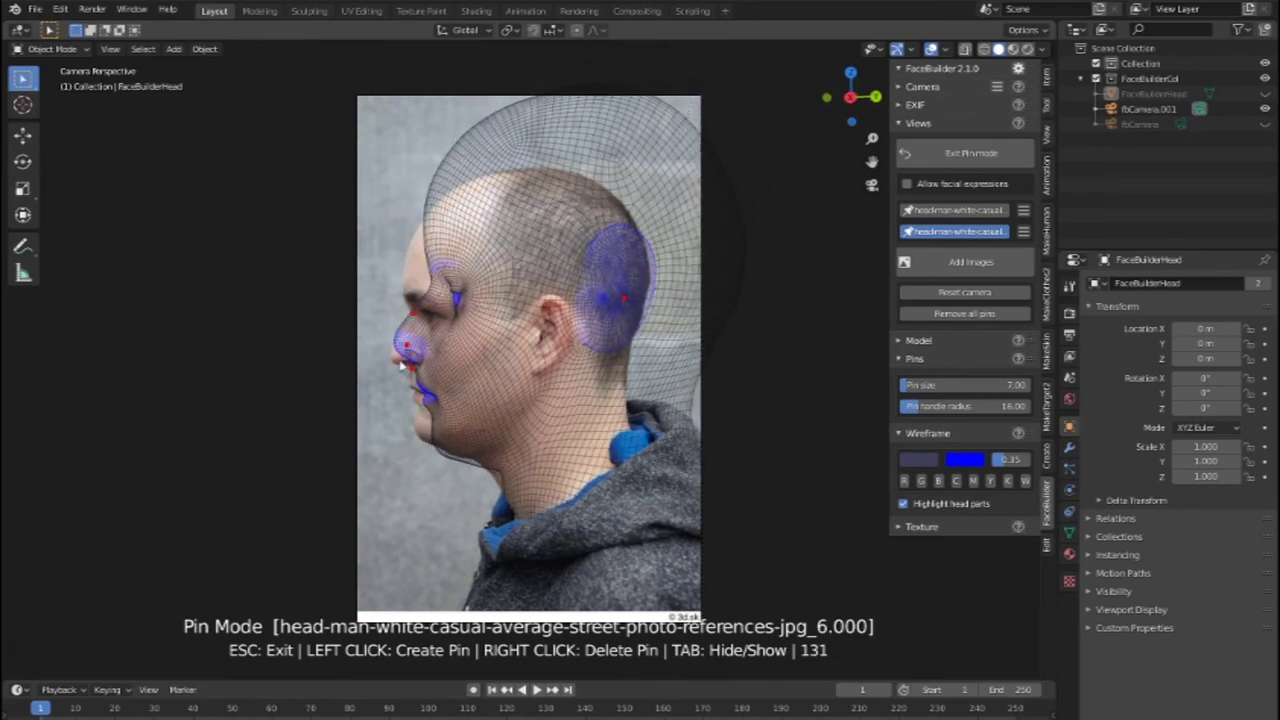
{"action": "left_click_drag", "start_coordinate": [438, 290], "coordinate": [418, 309]}
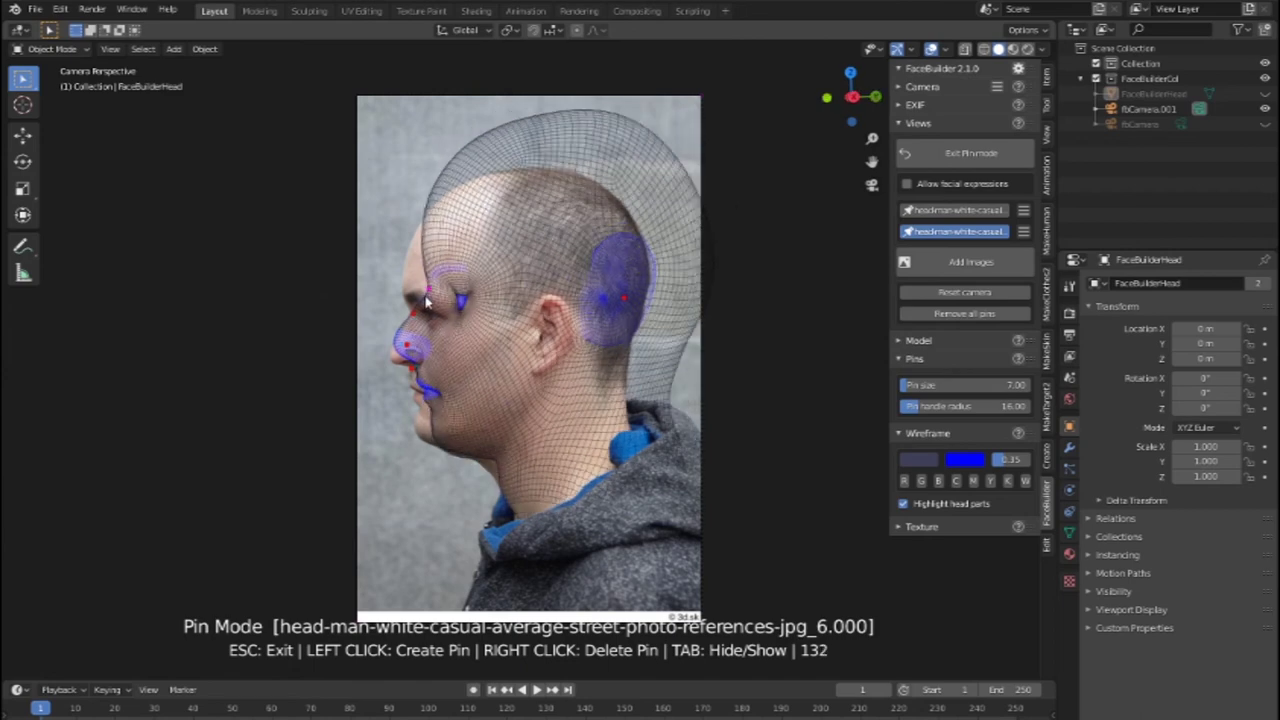
{"action": "left_click", "coordinate": [398, 354]}
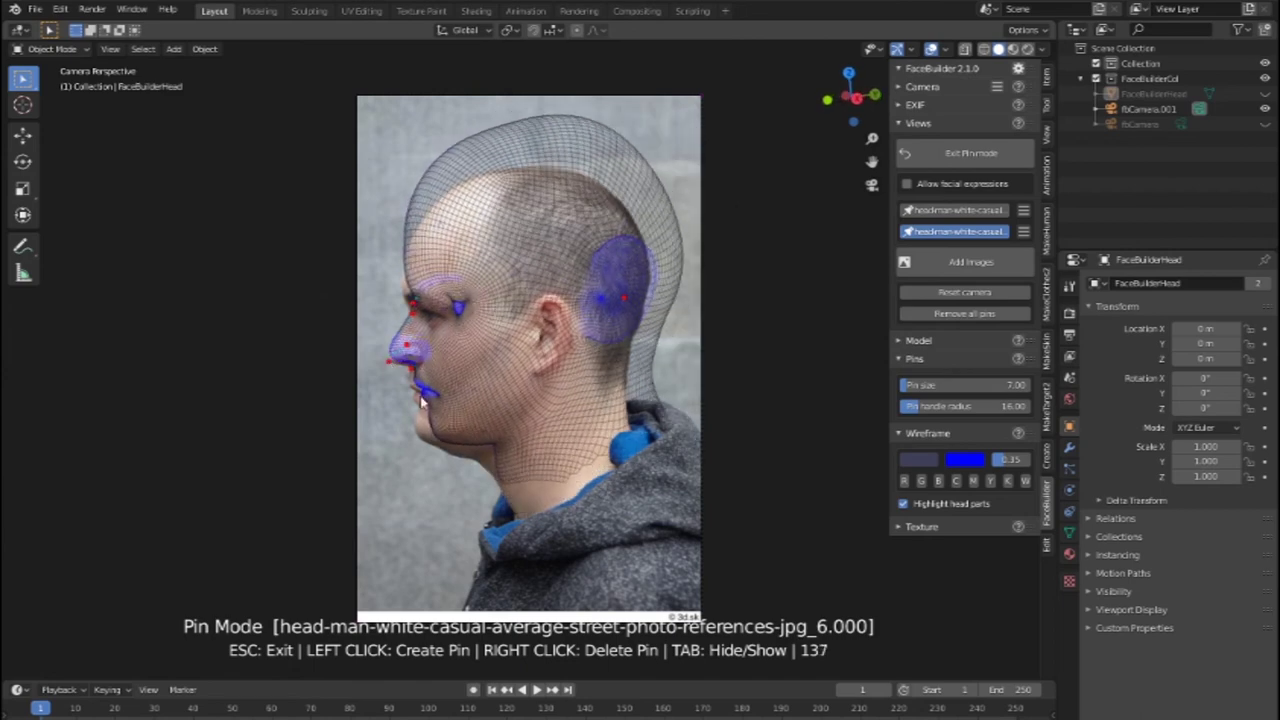
Step: Pin the mouth corner, chin, jawline and back of the skull
{"action": "left_click_drag", "start_coordinate": [426, 397], "coordinate": [416, 394]}
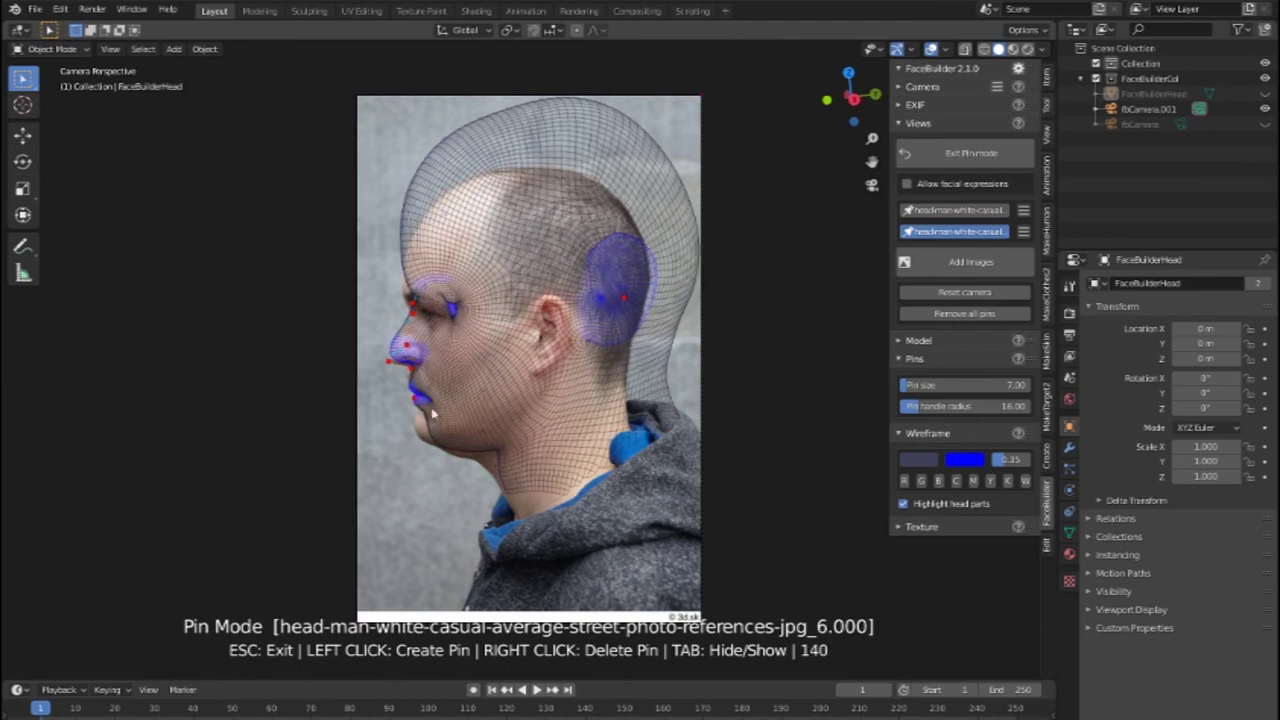
{"action": "left_click", "coordinate": [426, 436]}
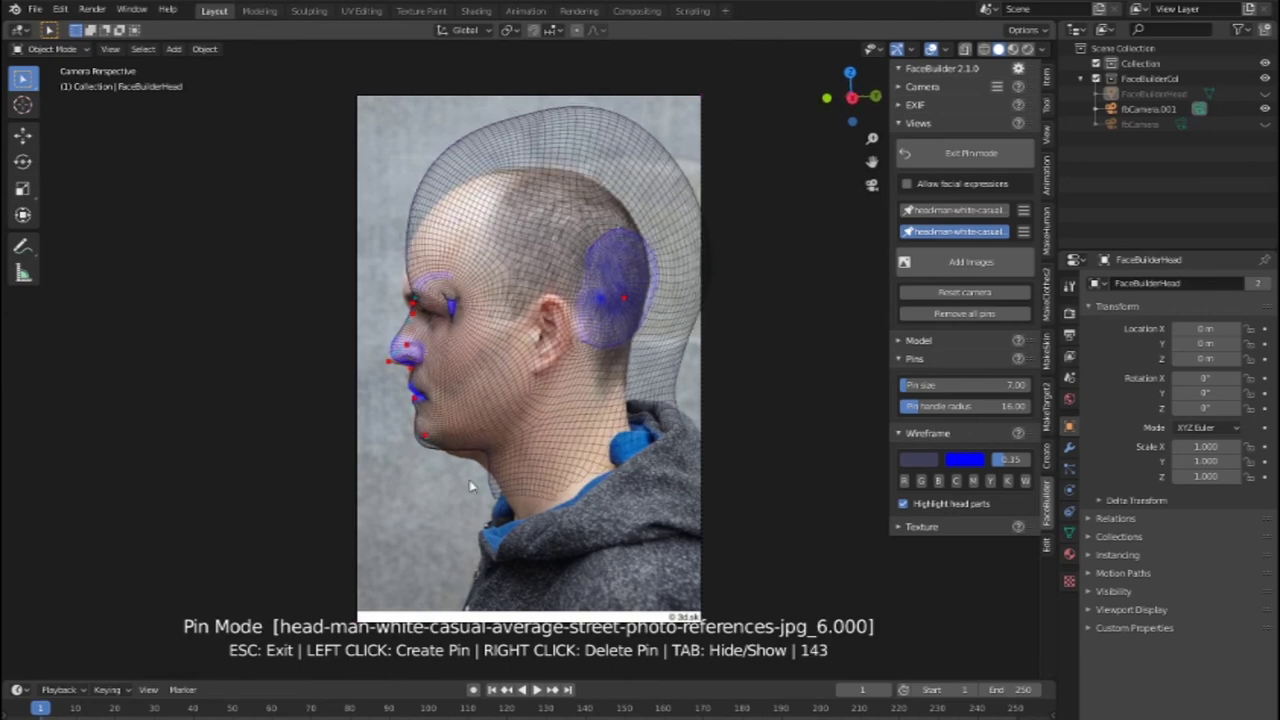
{"action": "left_click_drag", "start_coordinate": [497, 454], "coordinate": [489, 457]}
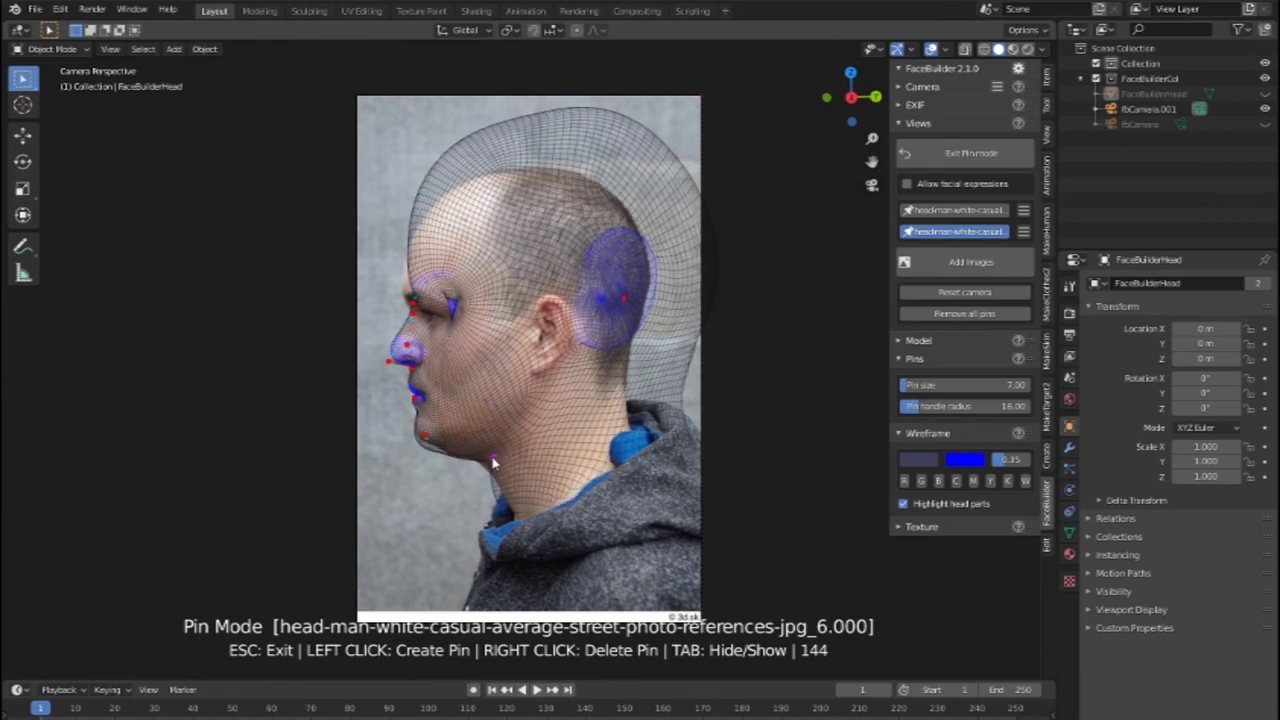
{"action": "left_click_drag", "start_coordinate": [426, 440], "coordinate": [427, 436]}
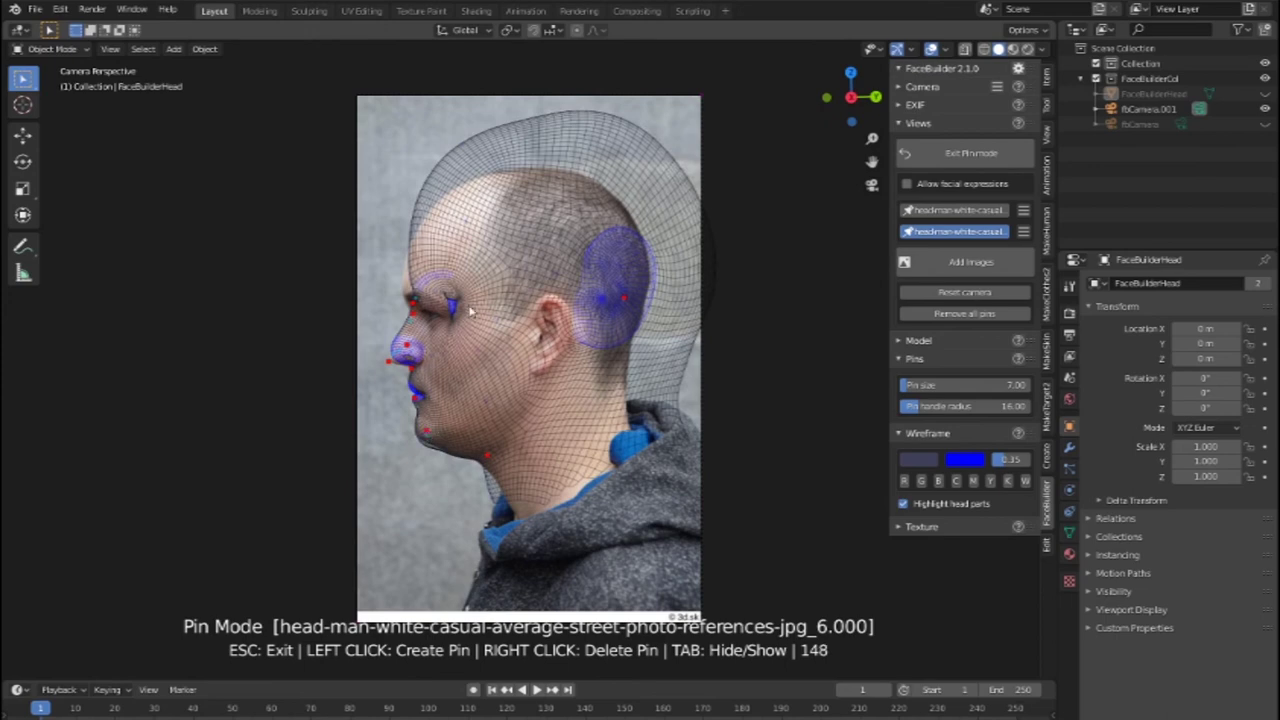
{"action": "left_click", "coordinate": [622, 191]}
{"action": "left_click_drag", "start_coordinate": [622, 191], "coordinate": [614, 197]}
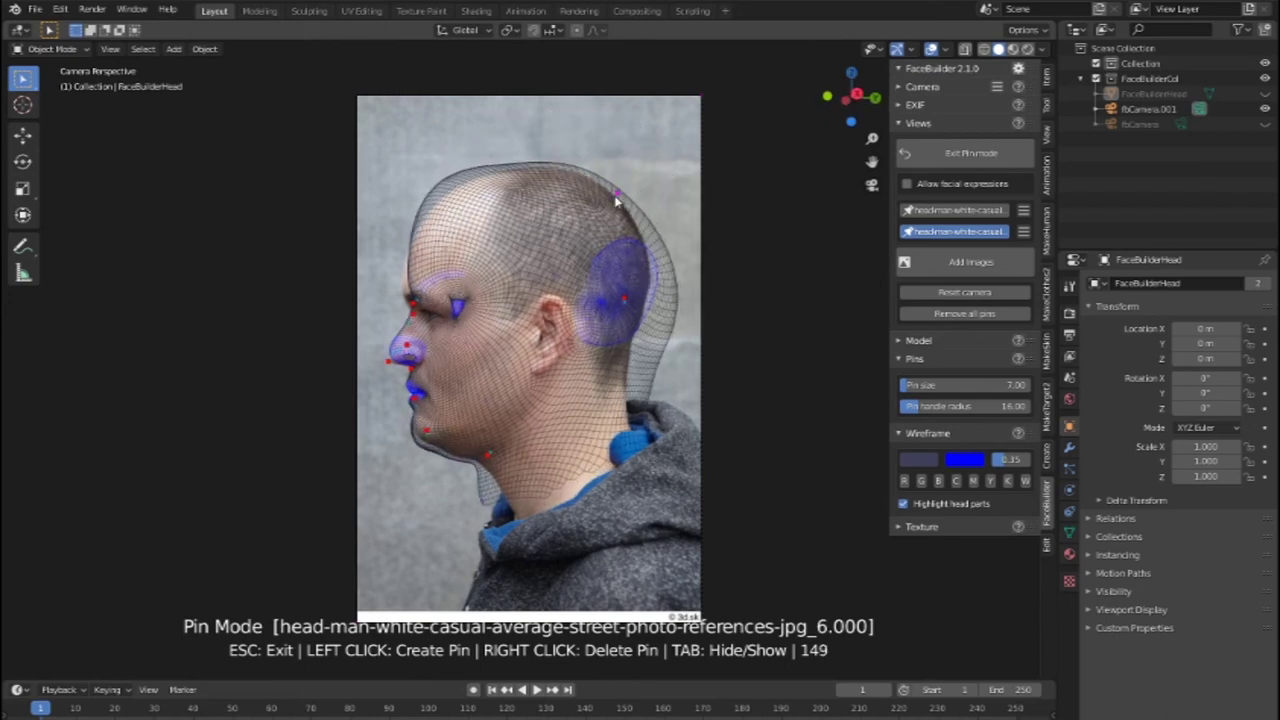
Step: Pin the forehead top, back of head and ear, deleting the pin behind the ear
{"action": "left_click", "coordinate": [449, 197]}
{"action": "left_click_drag", "start_coordinate": [451, 200], "coordinate": [454, 195]}
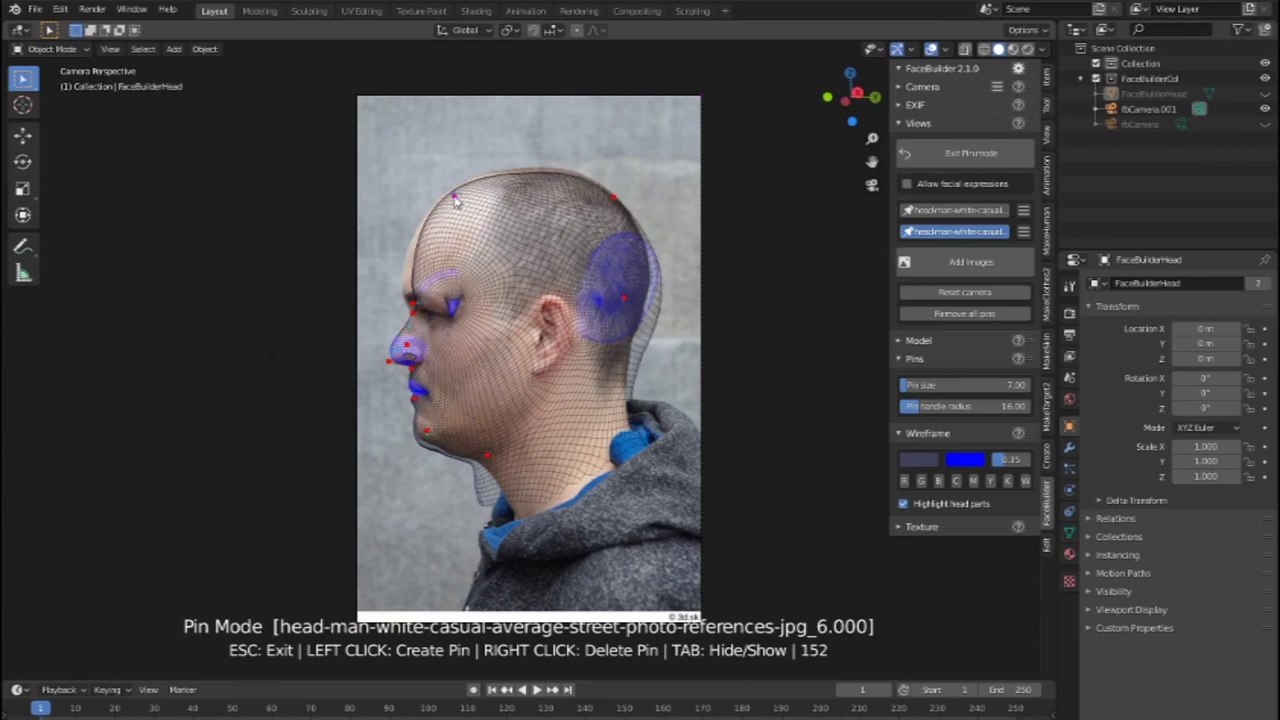
{"action": "left_click", "coordinate": [640, 316]}
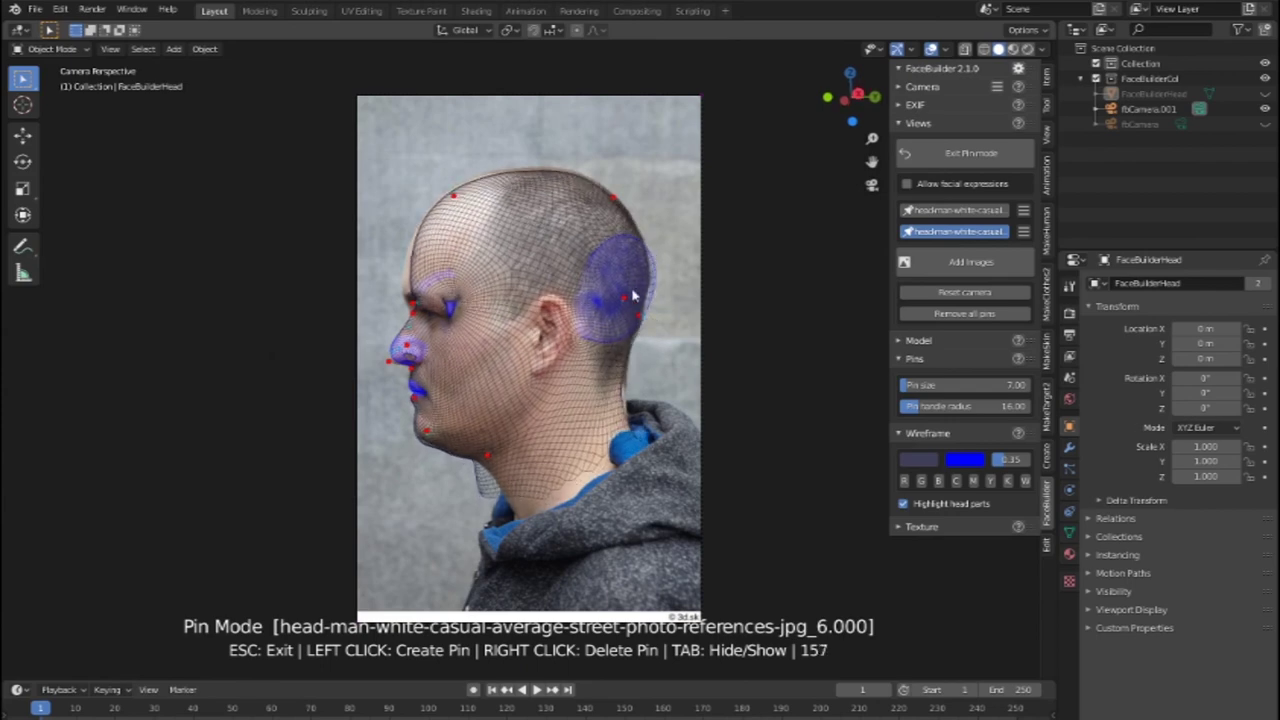
{"action": "left_click_drag", "start_coordinate": [598, 300], "coordinate": [539, 360]}
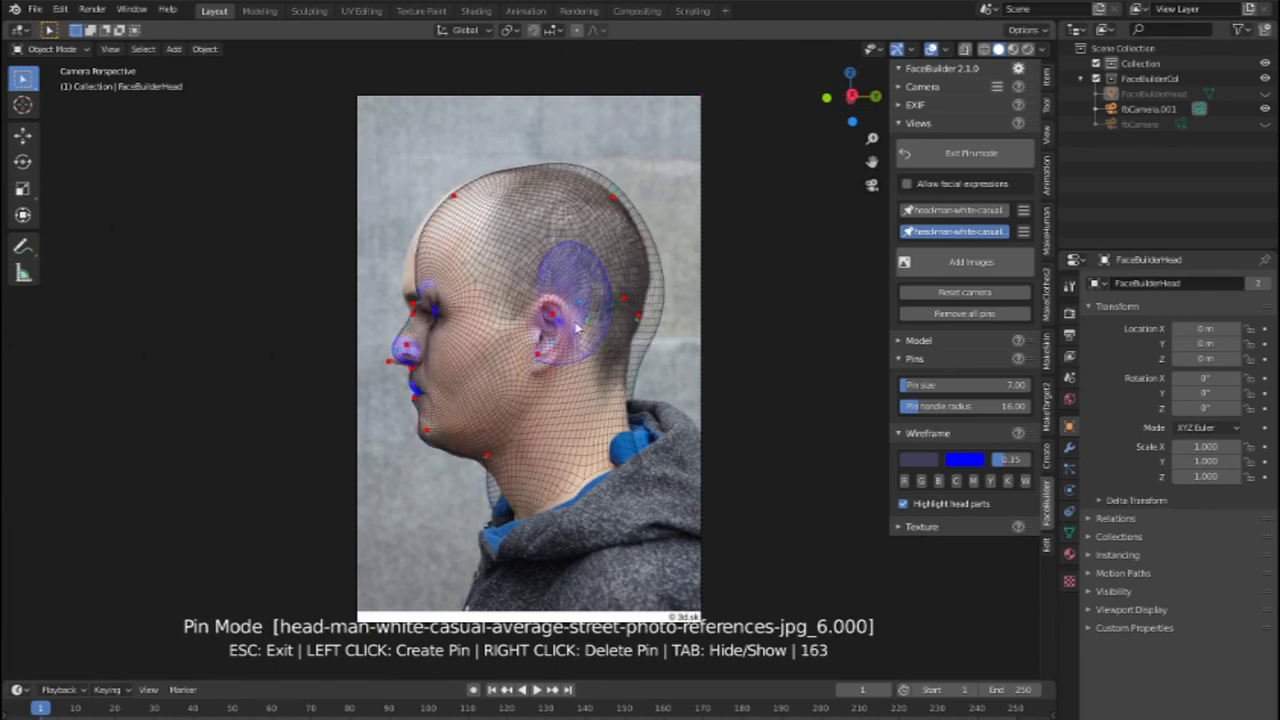
{"action": "mouse_move", "coordinate": [598, 290]}
{"action": "left_mouse_down"}
{"action": "mouse_move", "coordinate": [557, 323]}
{"action": "mouse_move", "coordinate": [539, 373]}
{"action": "left_mouse_up"}
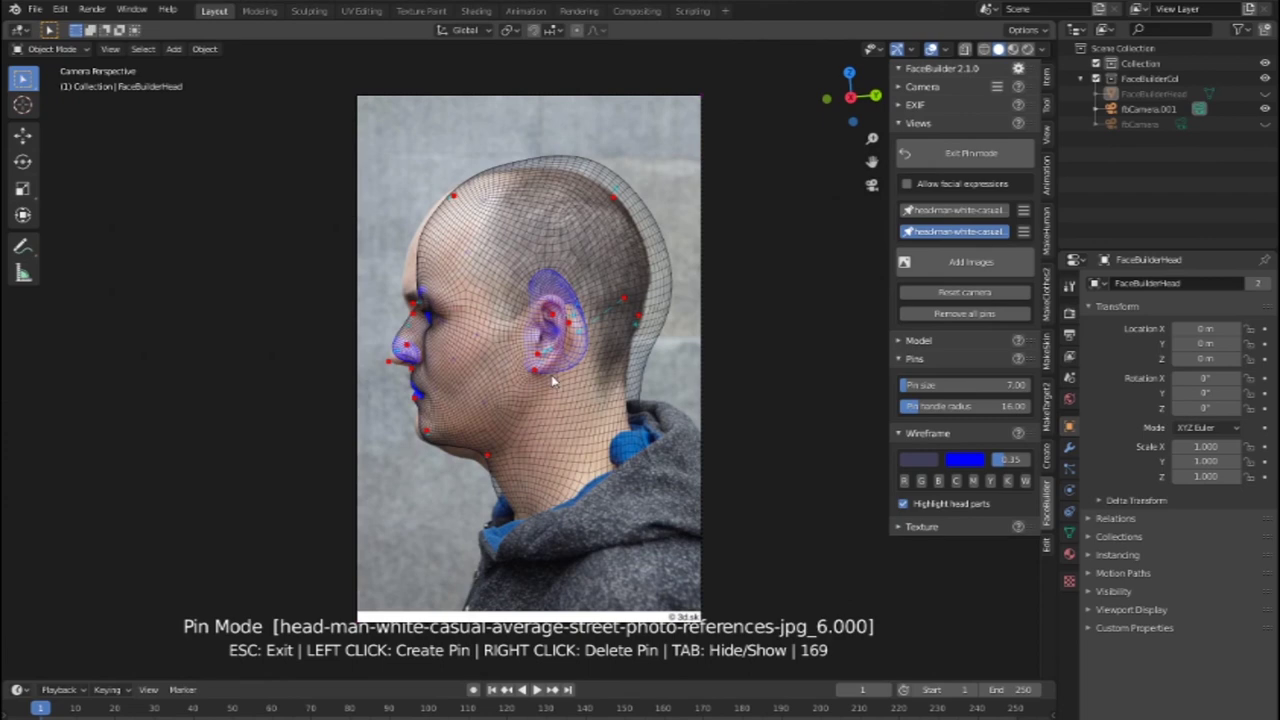
{"action": "left_click", "coordinate": [572, 327]}
{"action": "left_click_drag", "start_coordinate": [553, 318], "coordinate": [638, 322]}
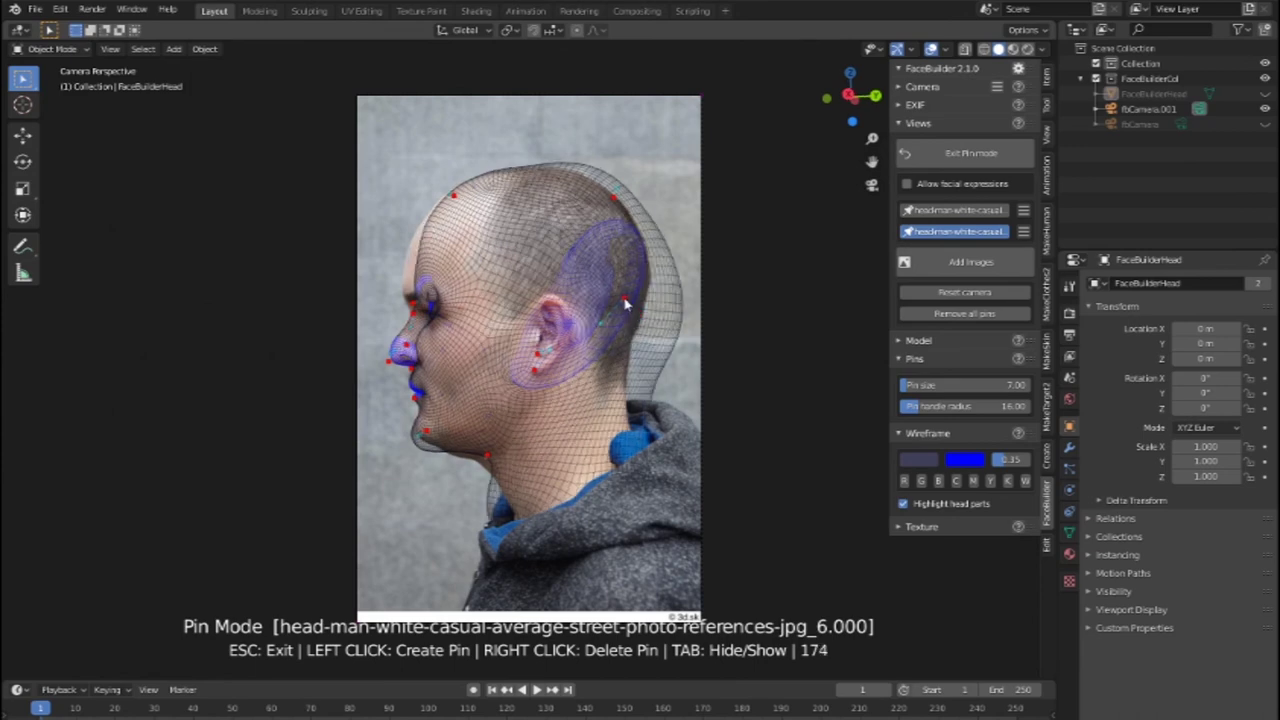
{"action": "right_click", "coordinate": [624, 302]}
Step: Fit the mesh to the skull top, lower back of head and back of the neck
{"action": "mouse_move", "coordinate": [613, 196]}
{"action": "left_mouse_down"}
{"action": "mouse_move", "coordinate": [646, 204]}
{"action": "mouse_move", "coordinate": [627, 221]}
{"action": "left_mouse_up"}
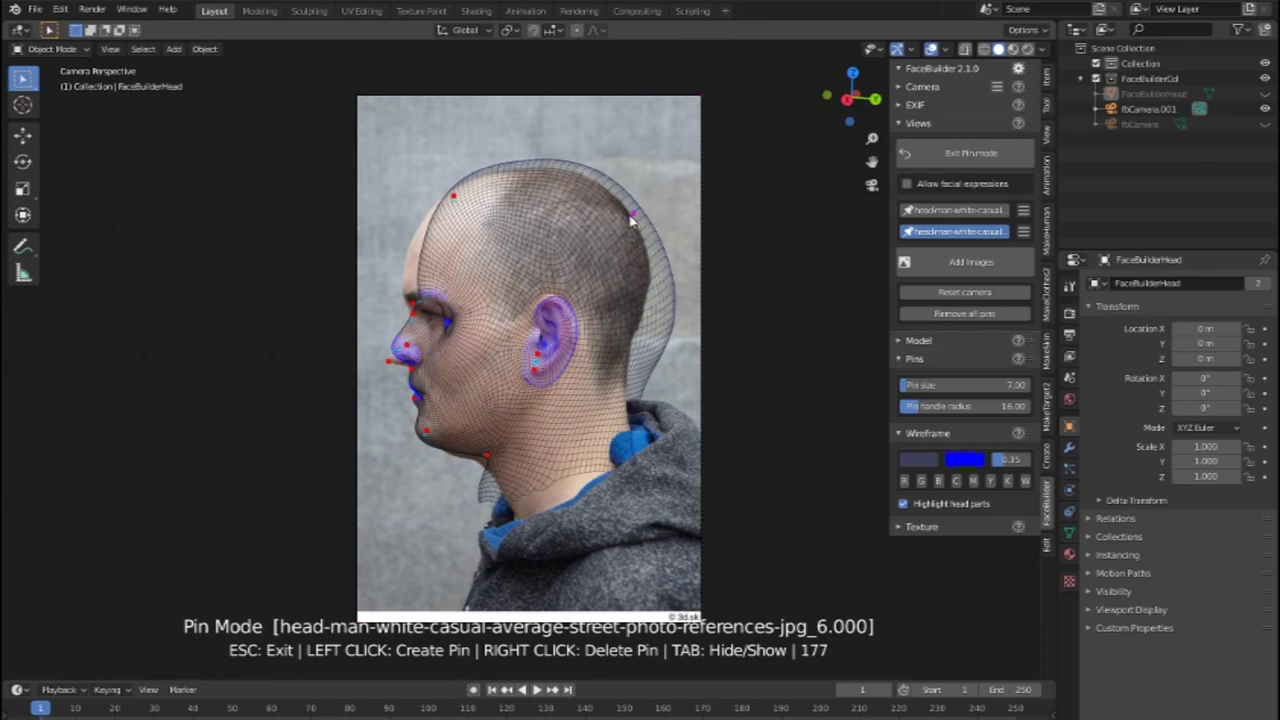
{"action": "left_click_drag", "start_coordinate": [652, 355], "coordinate": [613, 349]}
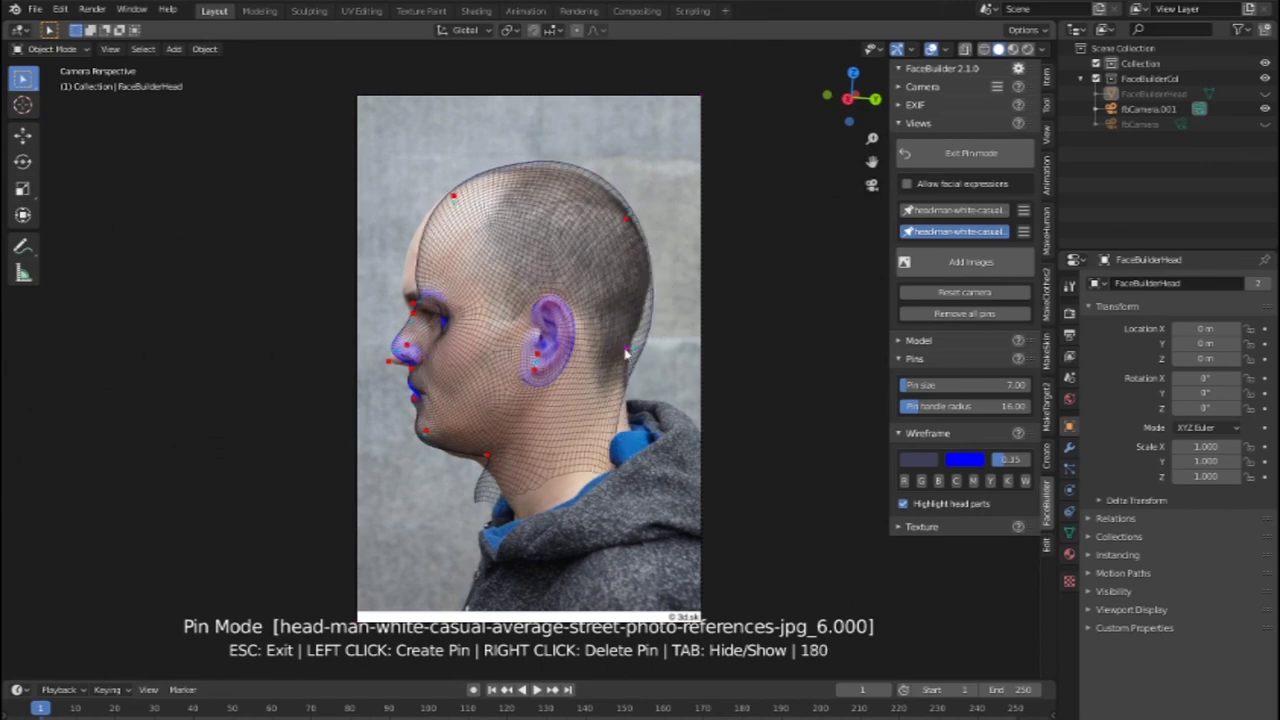
{"action": "left_click_drag", "start_coordinate": [627, 220], "coordinate": [625, 223]}
{"action": "left_click_drag", "start_coordinate": [594, 182], "coordinate": [590, 195]}
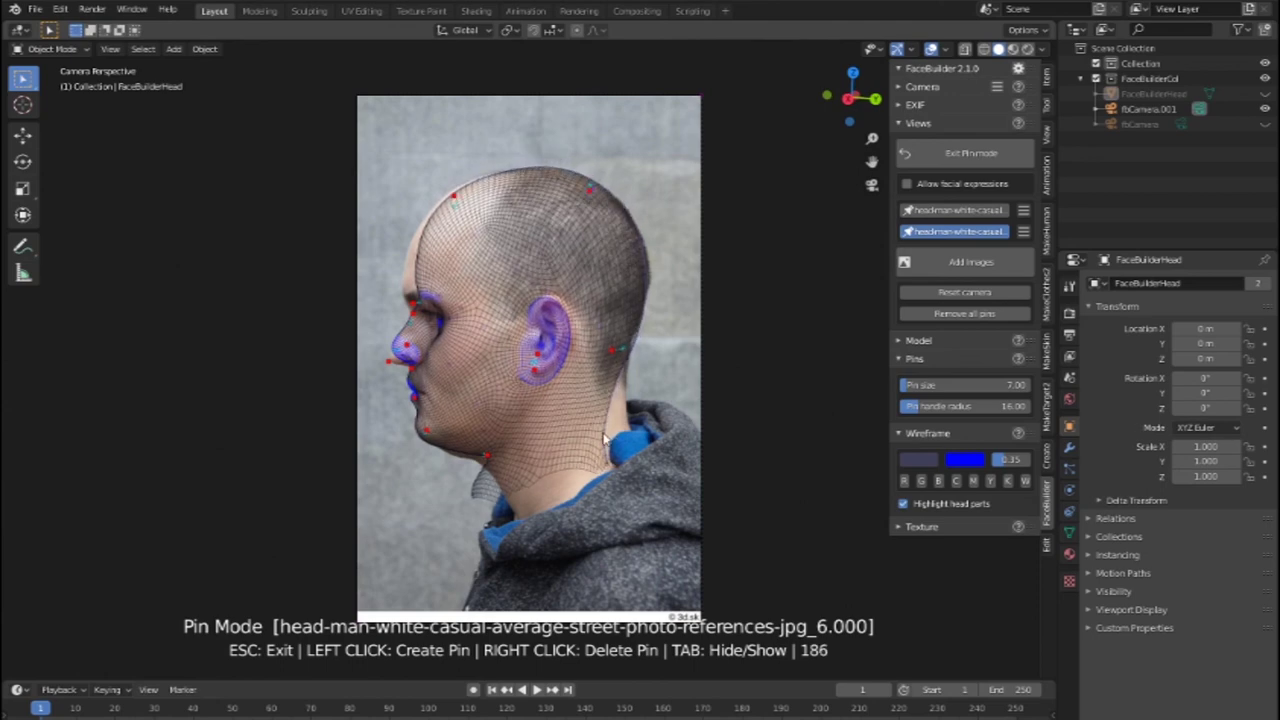
{"action": "mouse_move", "coordinate": [612, 446]}
{"action": "left_mouse_down"}
{"action": "mouse_move", "coordinate": [624, 447]}
{"action": "mouse_move", "coordinate": [617, 437]}
{"action": "left_mouse_up"}
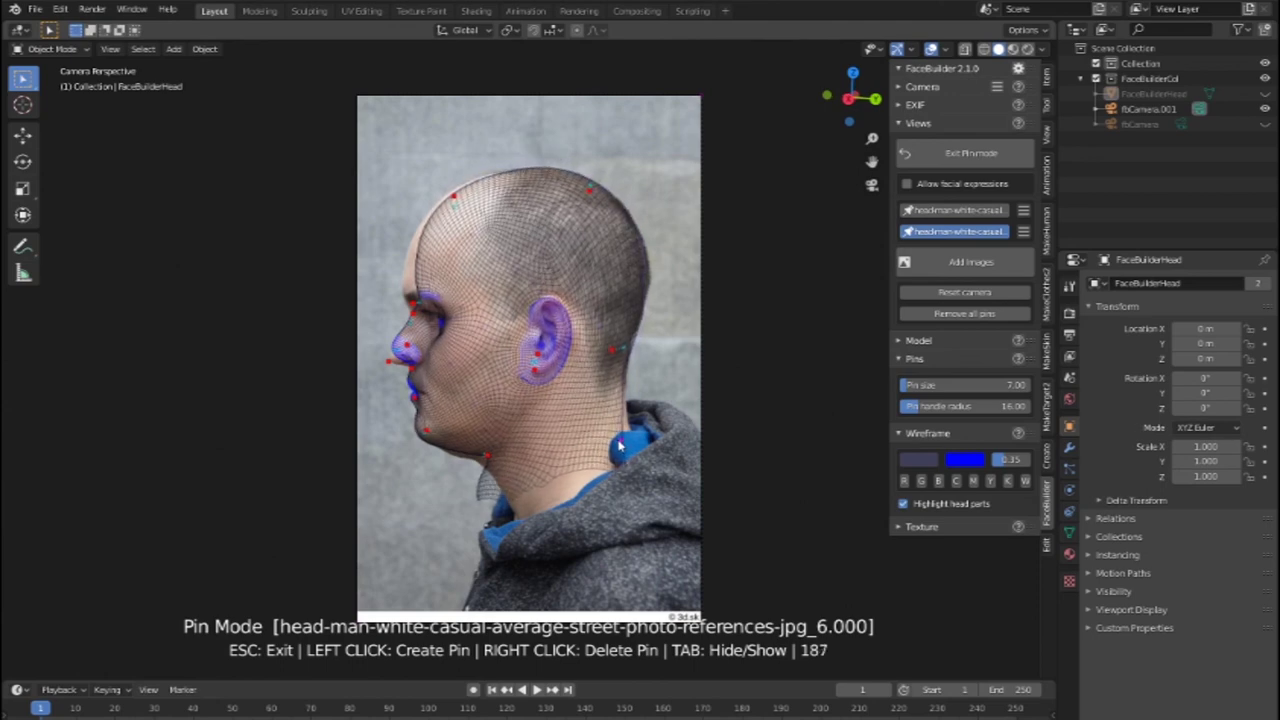
Step: Refine pins at the ear, eye, forehead and brow line
{"action": "left_click", "coordinate": [535, 374]}
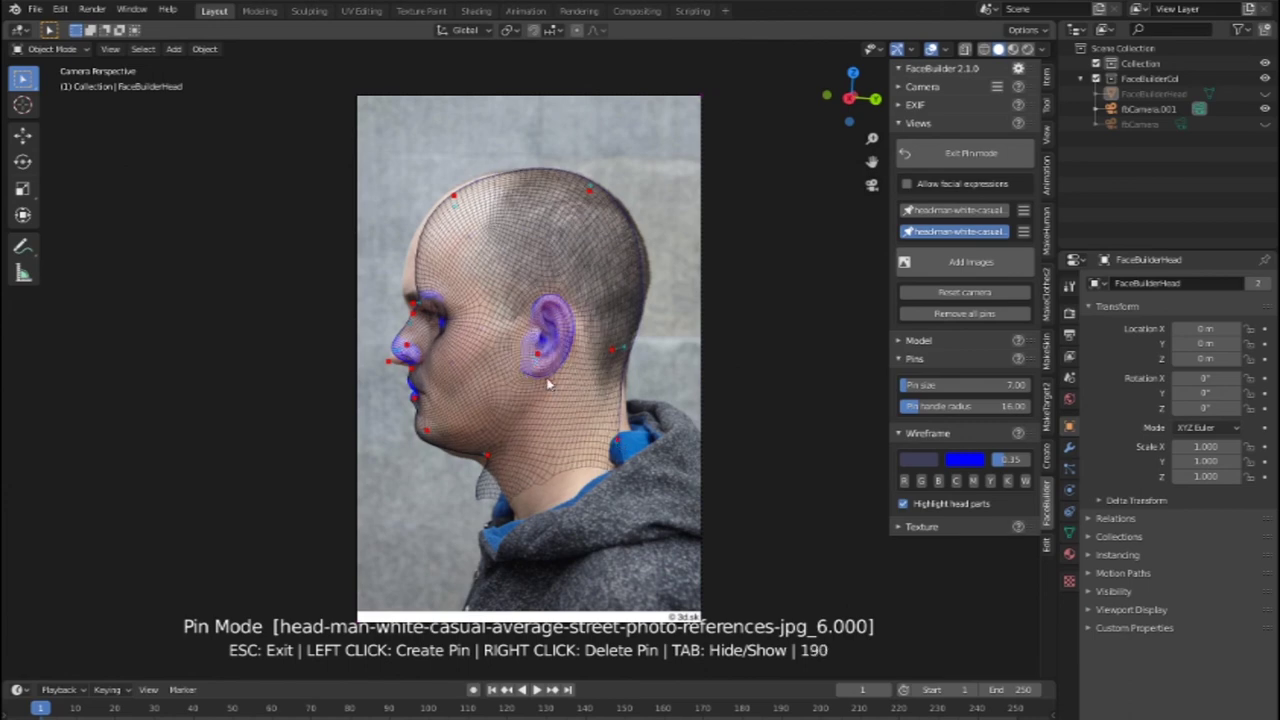
{"action": "left_click", "coordinate": [414, 311]}
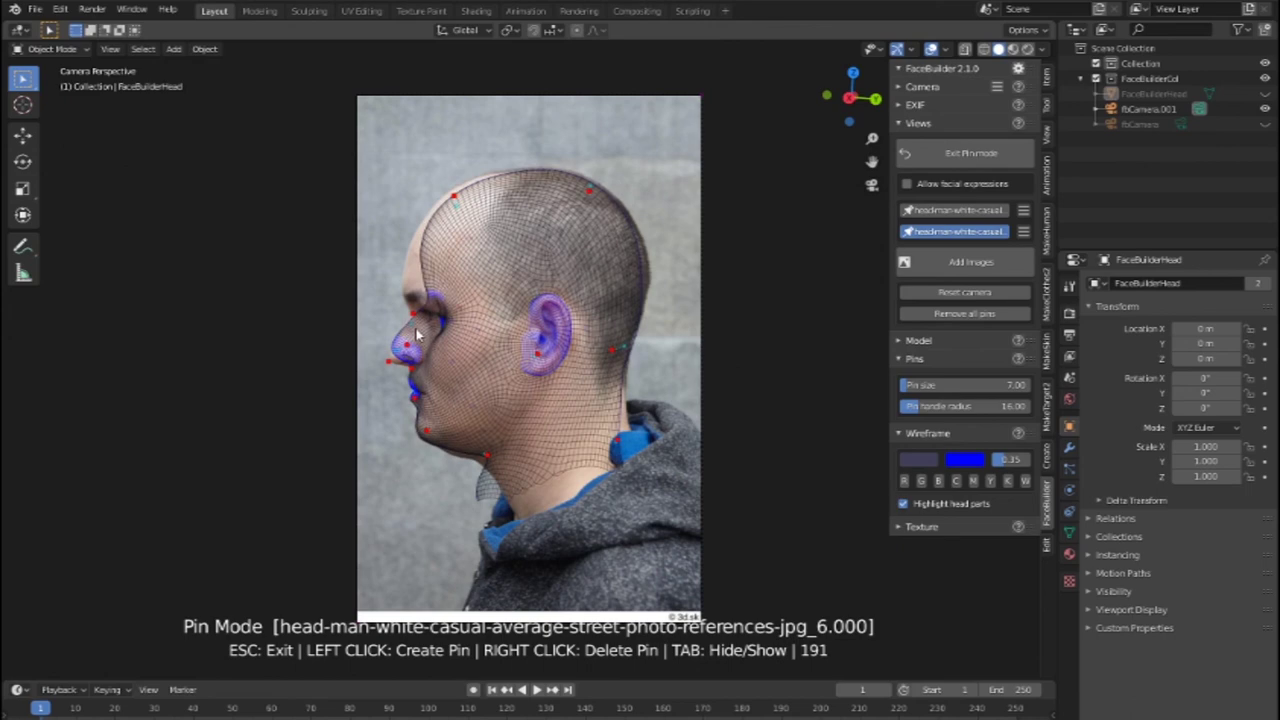
{"action": "left_click_drag", "start_coordinate": [412, 318], "coordinate": [408, 357]}
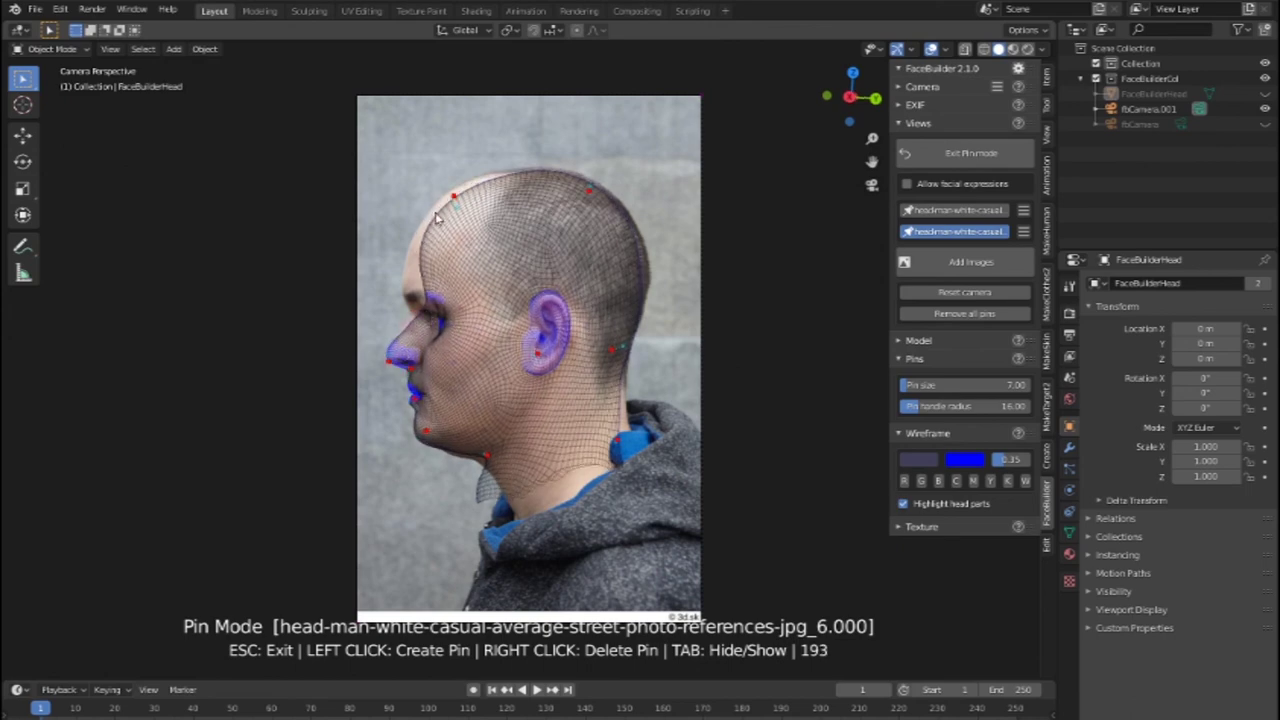
{"action": "mouse_move", "coordinate": [456, 199]}
{"action": "left_mouse_down"}
{"action": "mouse_move", "coordinate": [445, 238]}
{"action": "mouse_move", "coordinate": [432, 225]}
{"action": "mouse_move", "coordinate": [439, 198]}
{"action": "left_mouse_up"}
{"action": "left_click_drag", "start_coordinate": [433, 288], "coordinate": [391, 311]}
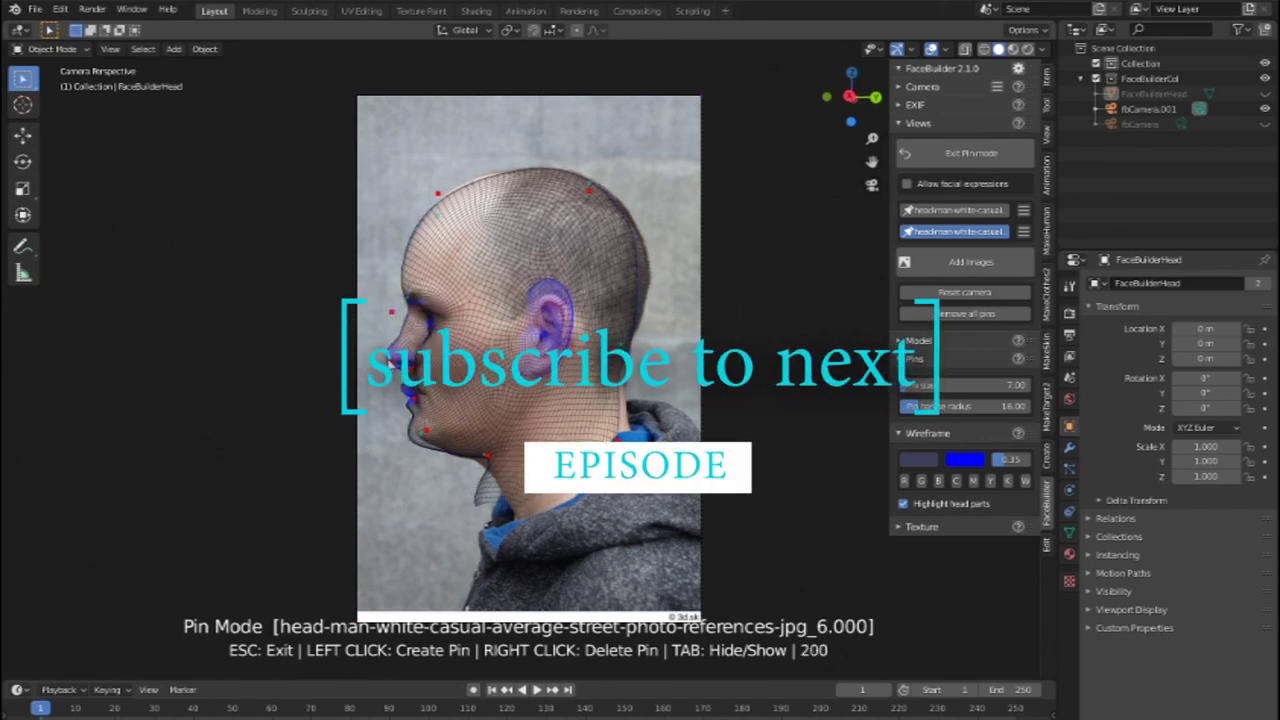
Step: Drag the brow pin rightward to tighten the fit around the brow and nose
{"action": "mouse_move", "coordinate": [393, 366]}
{"action": "left_mouse_down"}
{"action": "mouse_move", "coordinate": [415, 375]}
{"action": "mouse_move", "coordinate": [430, 336]}
{"action": "mouse_move", "coordinate": [440, 366]}
{"action": "left_mouse_up"}
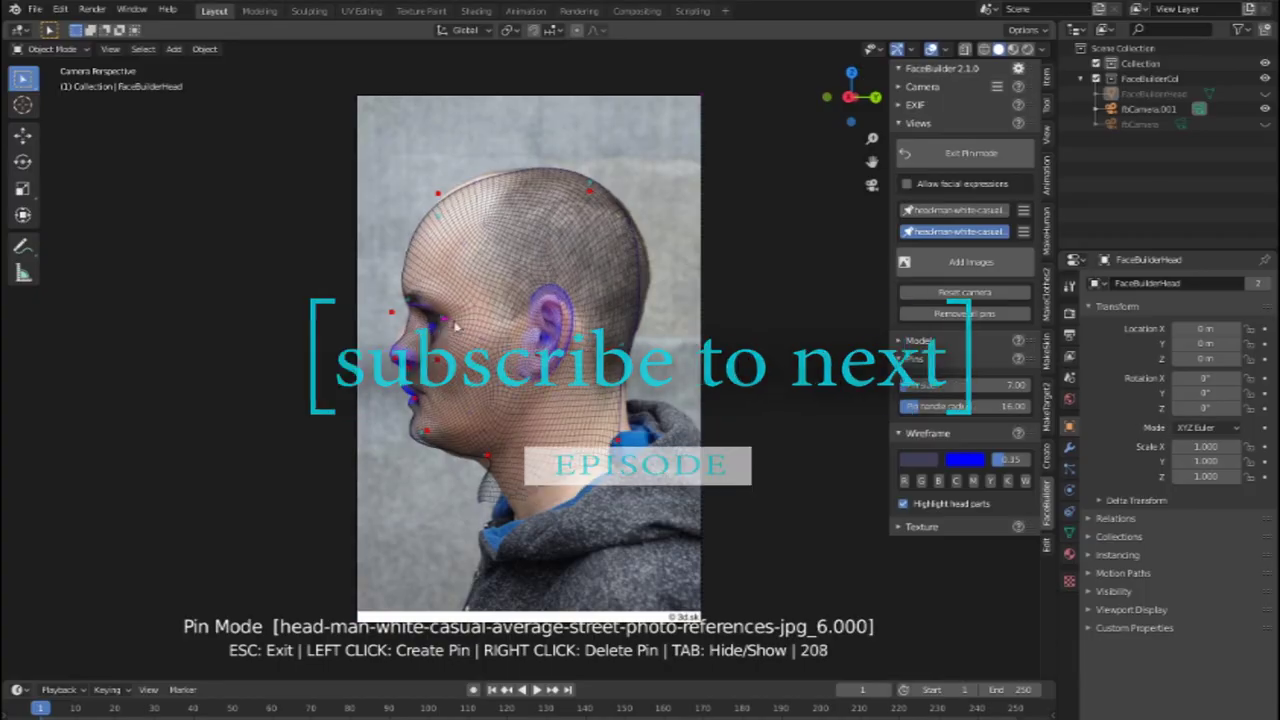